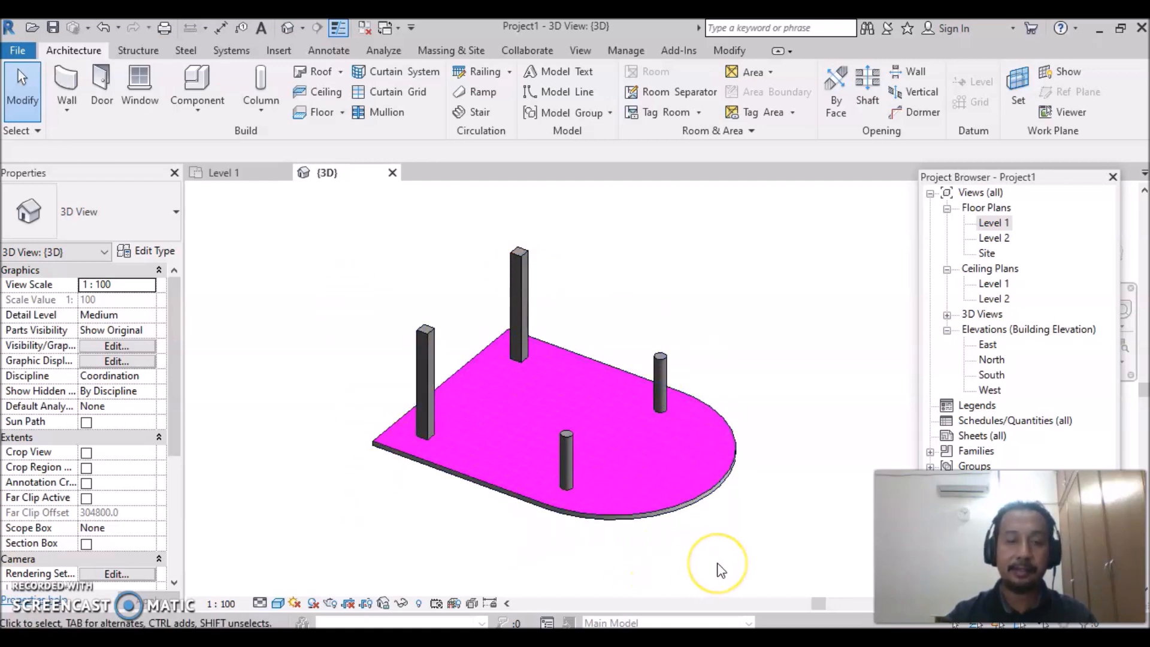
left_click(653, 549)
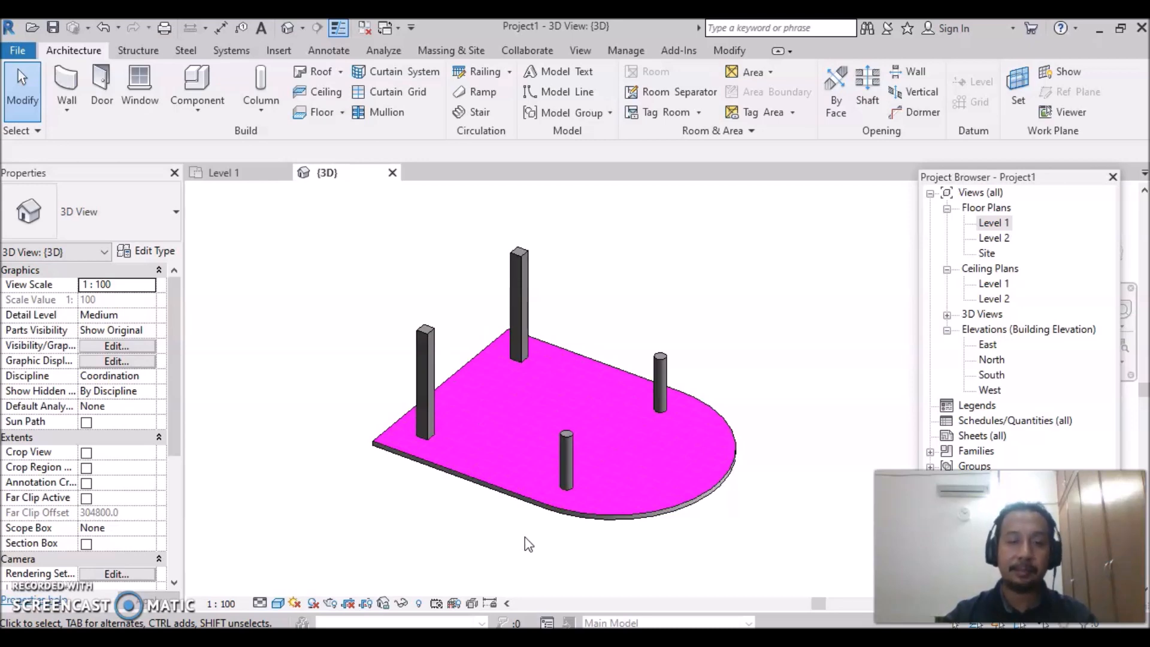
left_click(528, 500)
middle_click_drag(528, 504, 282, 467, "shift")
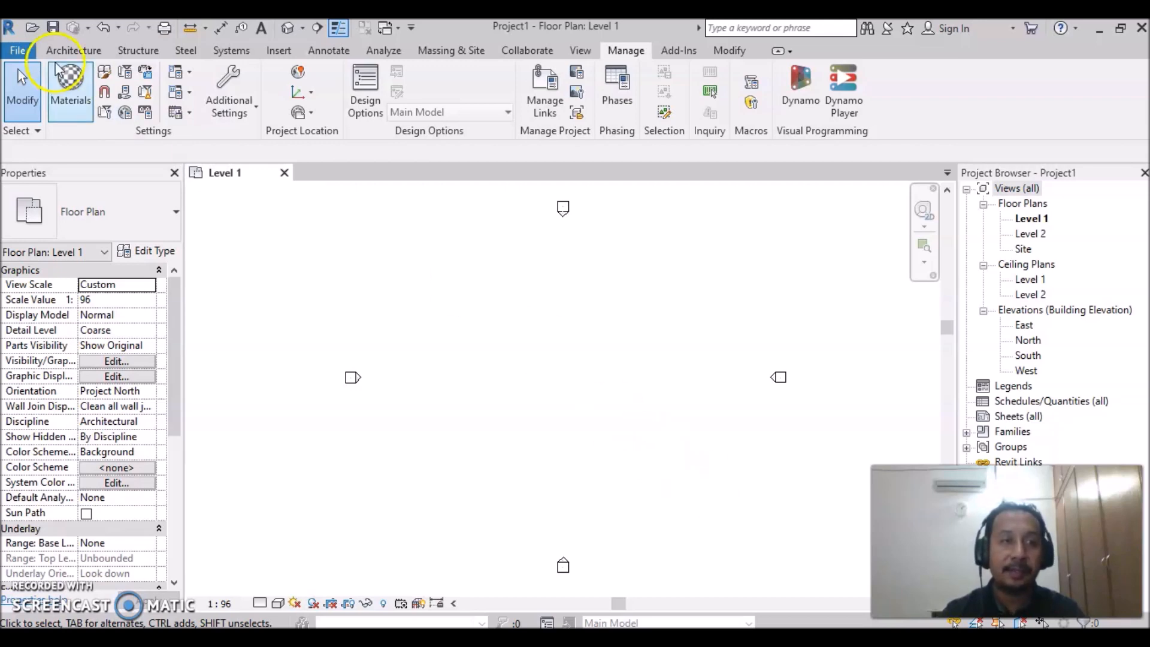
Draw two aligned horizontal gridlines about 9000 apart on the Level 1 plan, with their bubbles at the left ends
left_click(74, 53)
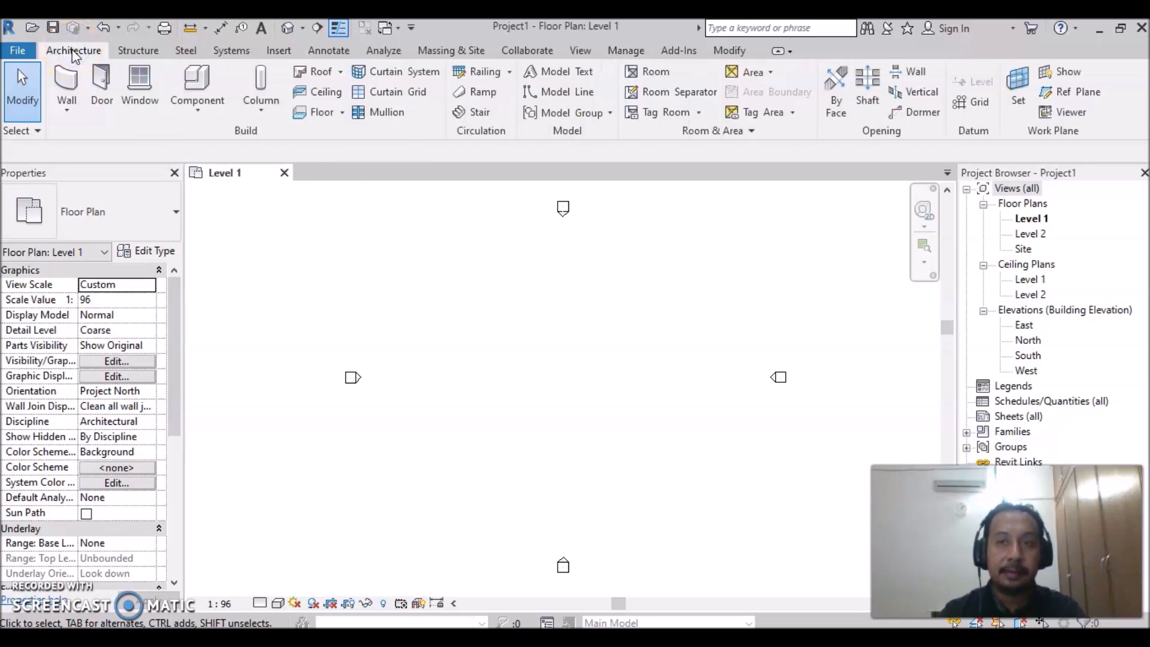
left_click(976, 103)
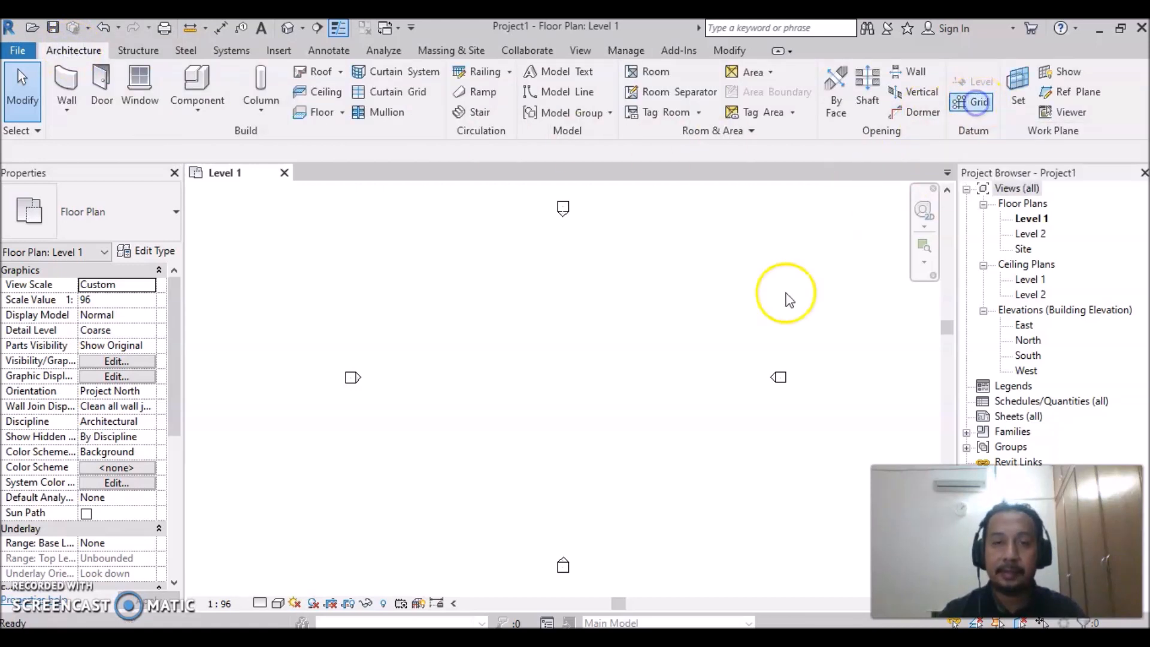
left_click(690, 343)
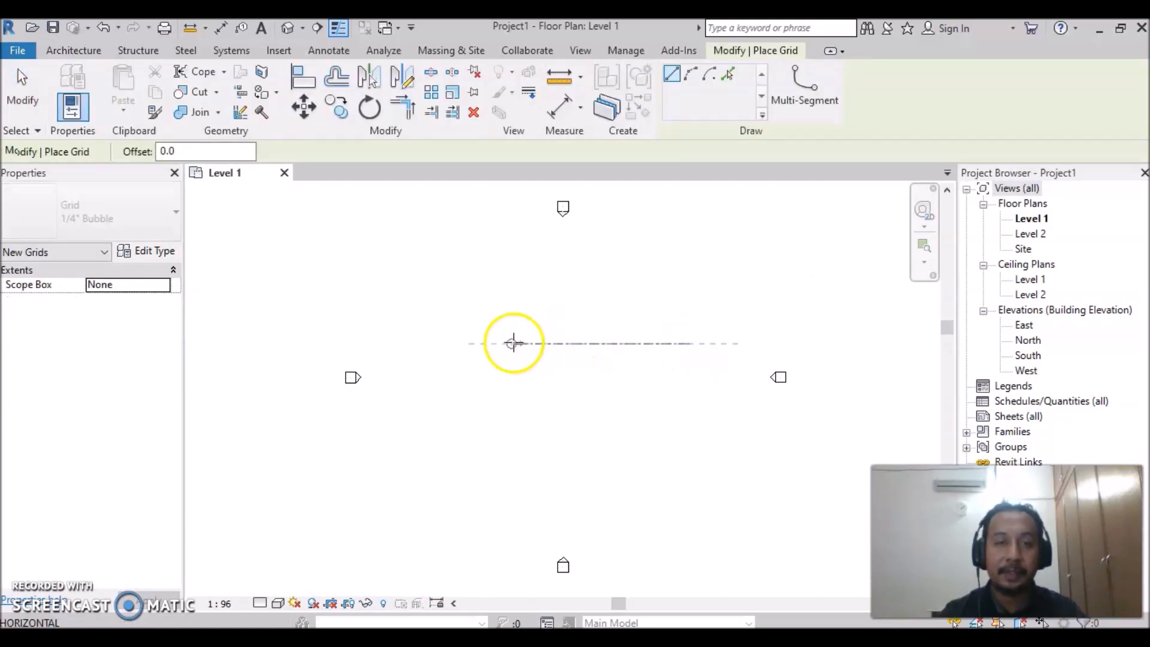
left_click(458, 343)
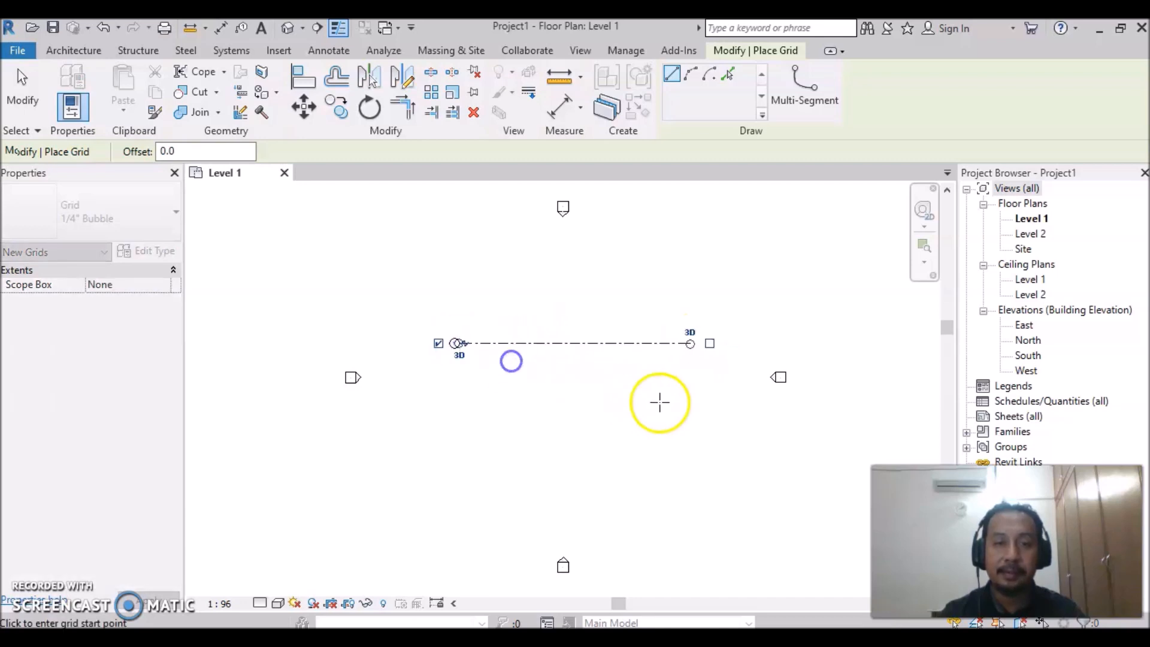
left_click(693, 420)
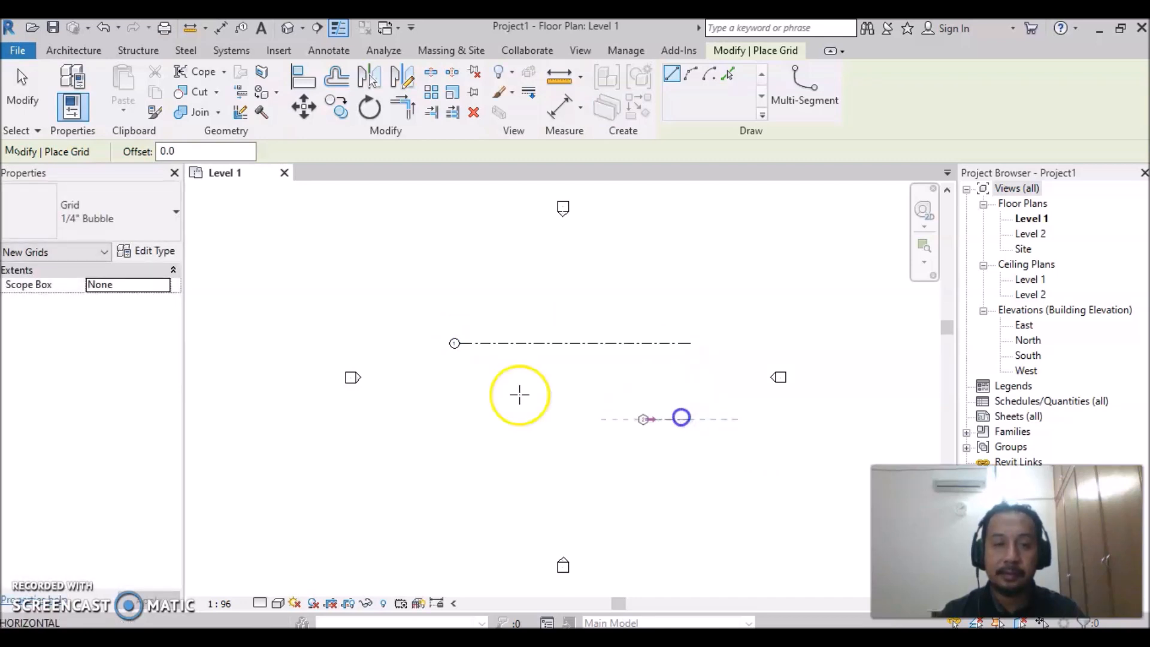
left_click(459, 419)
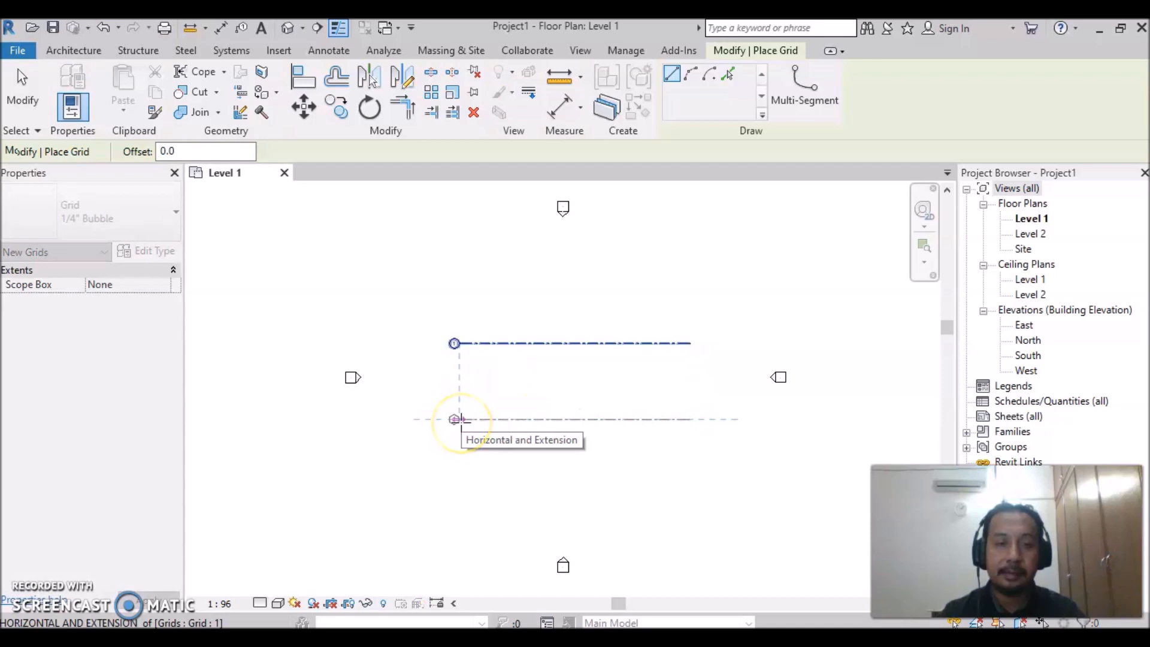
left_click(456, 419)
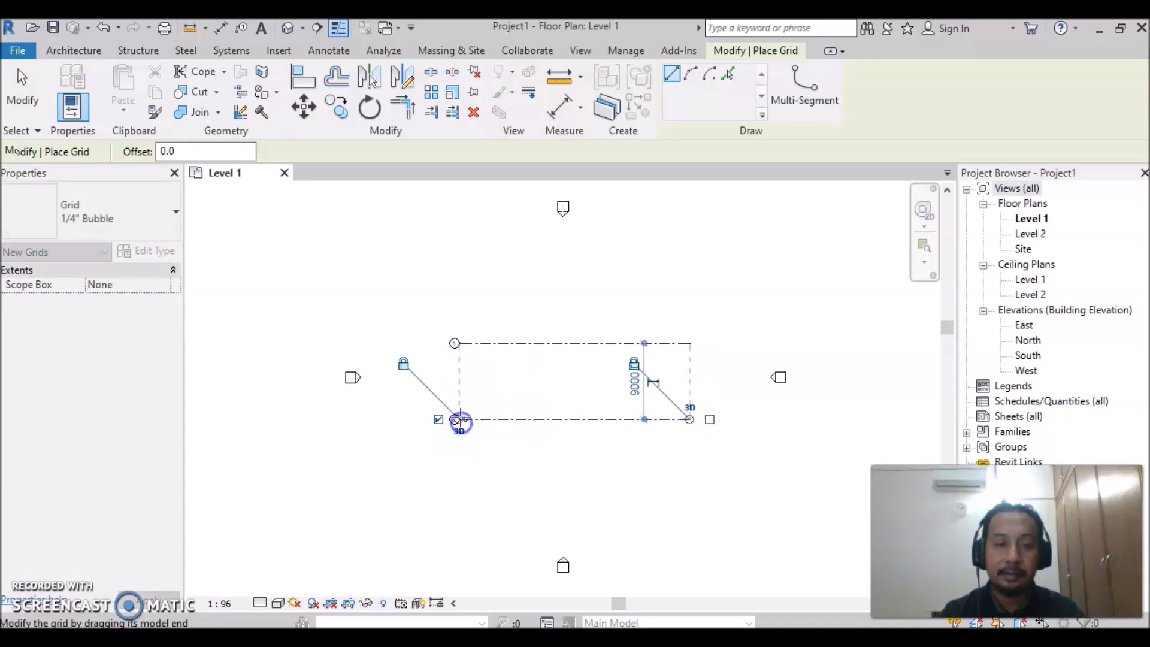
Draw two aligned vertical gridlines about 12000 apart across the horizontal ones, with bubbles at their upper ends, and finish the Grid command
left_click(506, 458)
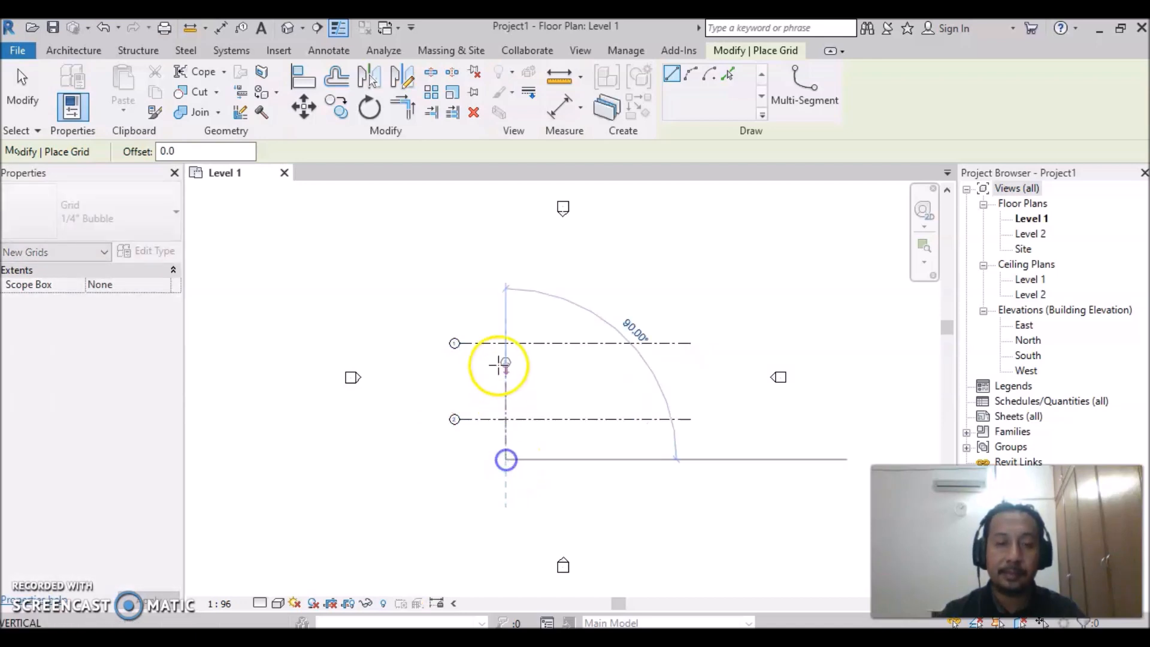
left_click(507, 296)
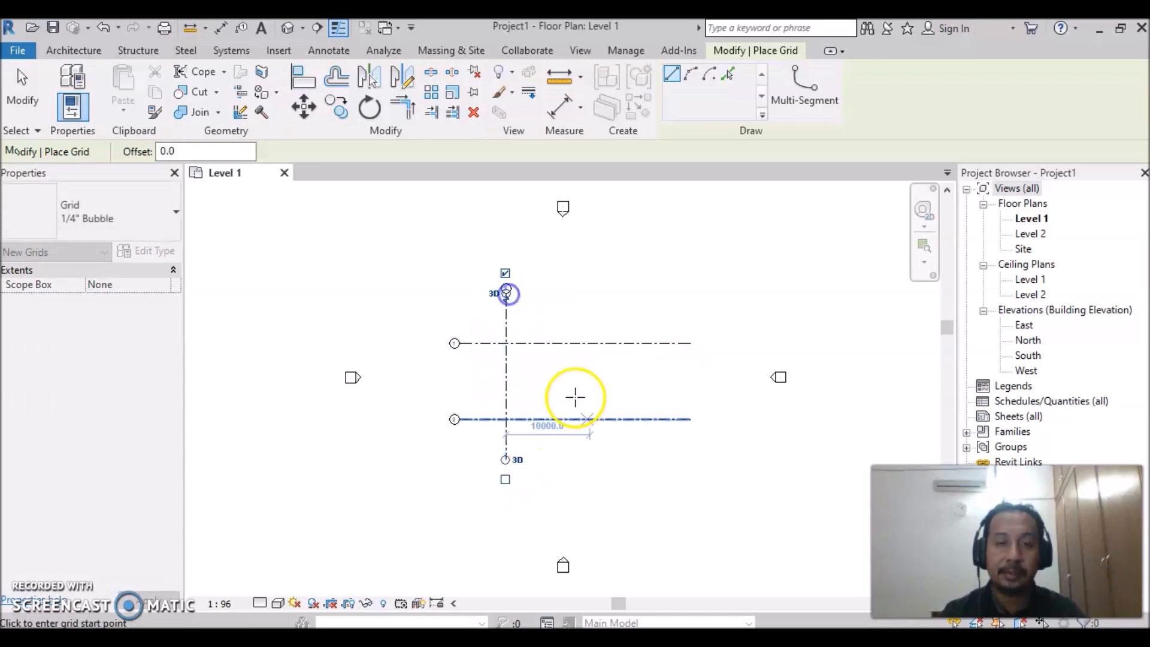
left_click(607, 460)
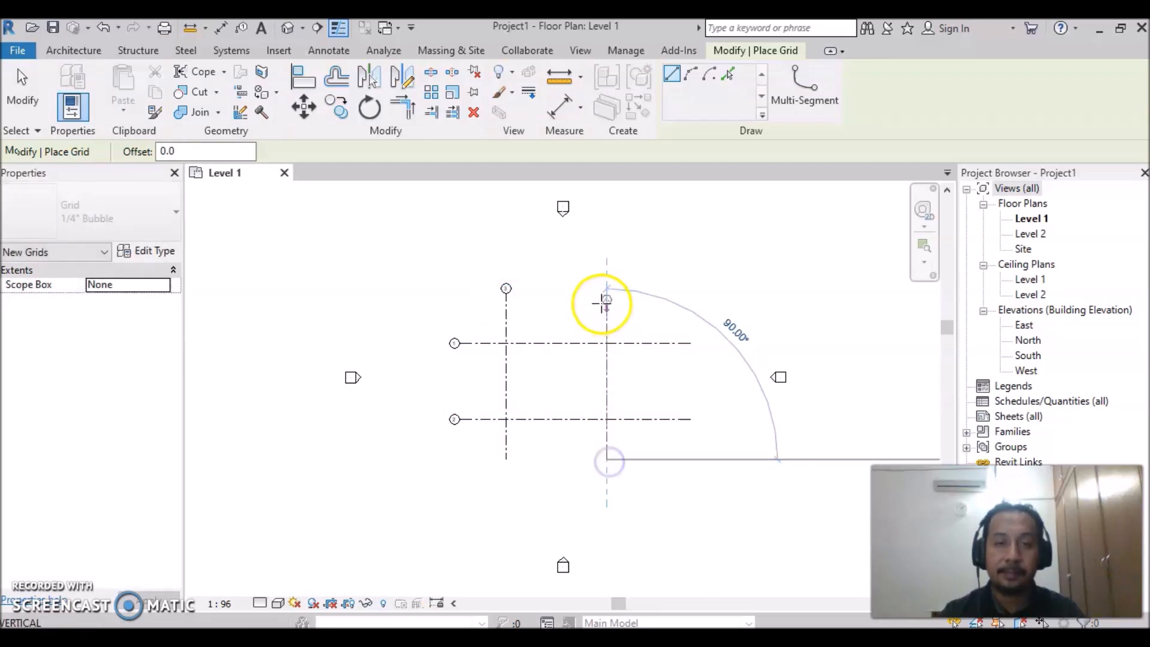
left_click(600, 294)
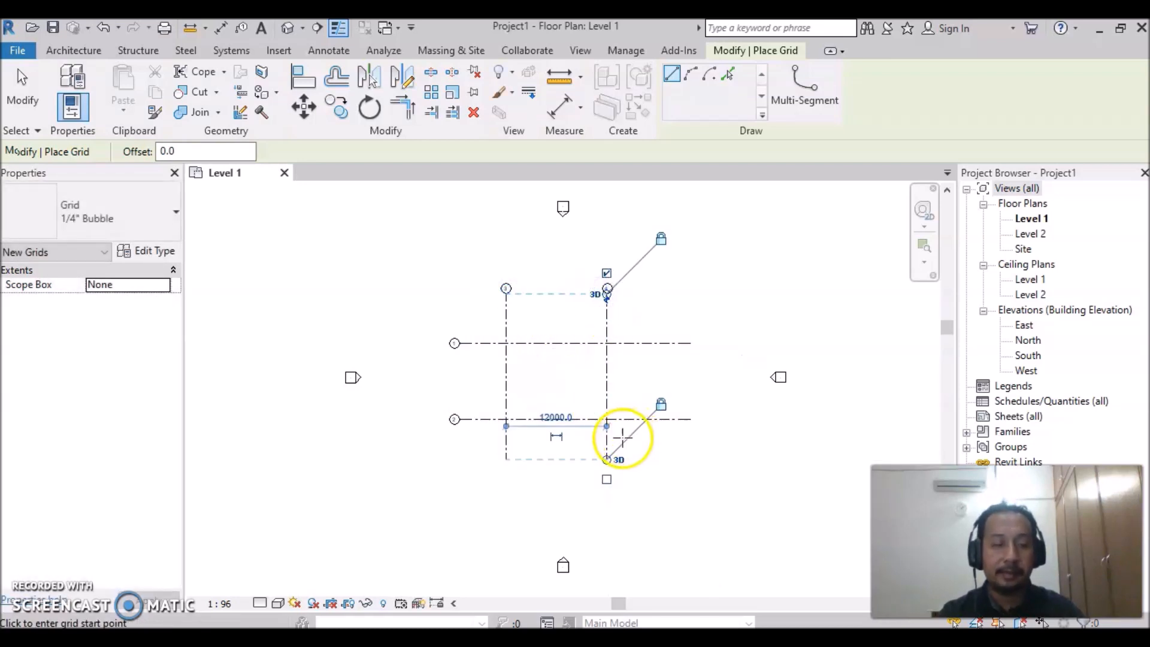
scroll(542, 398, "up", 3)
middle_click_drag(542, 393, 580, 473)
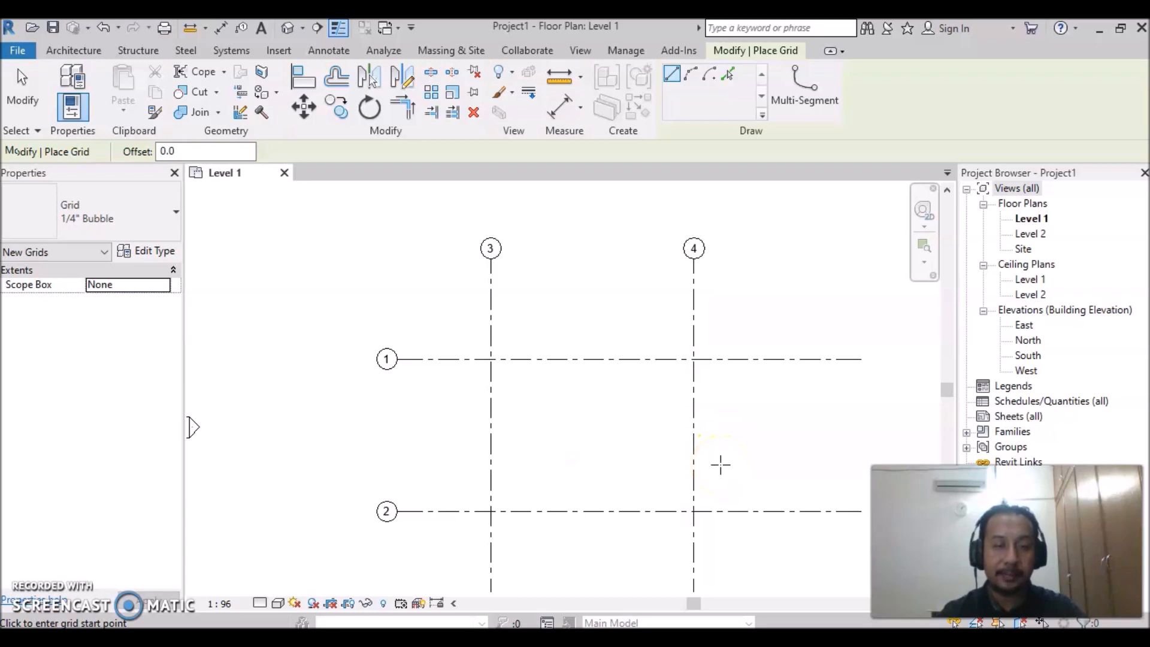
key("Escape")
key("Escape")
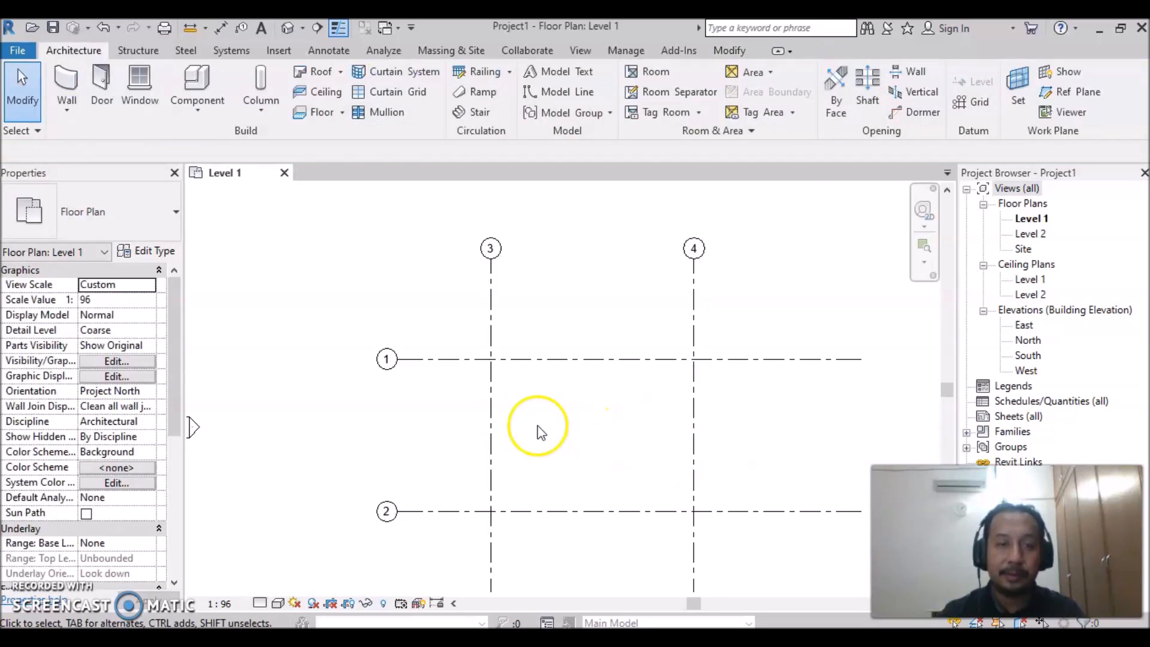
Rename the upper horizontal gridline as A and the lower one as B
left_click(388, 362)
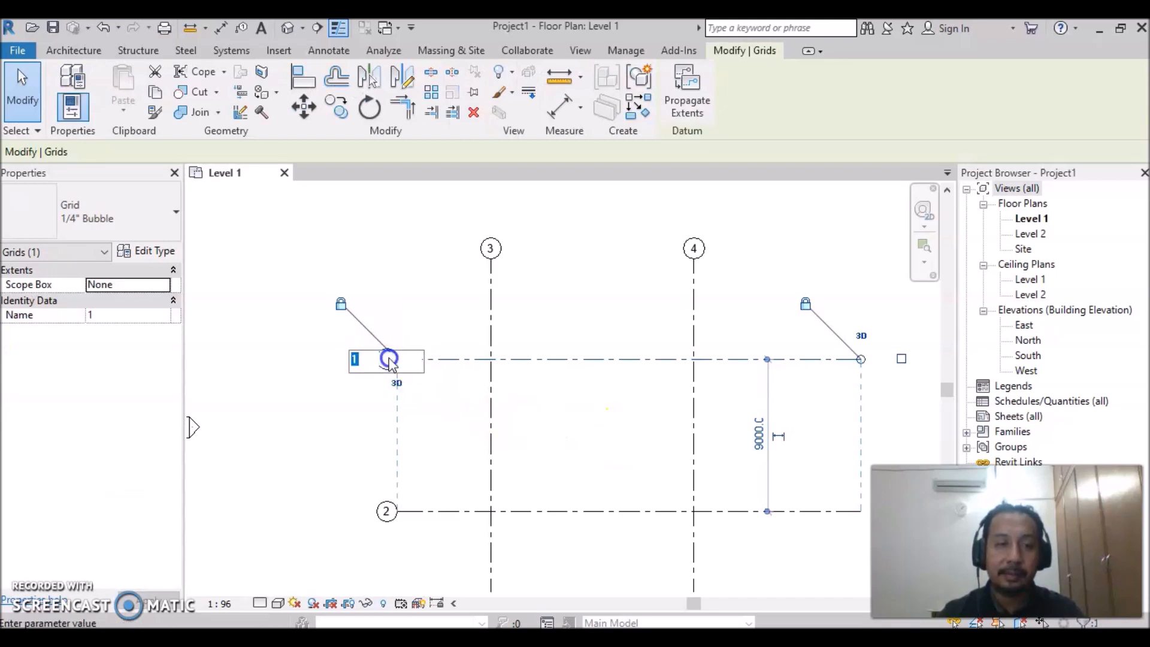
left_click(388, 359)
type("A")
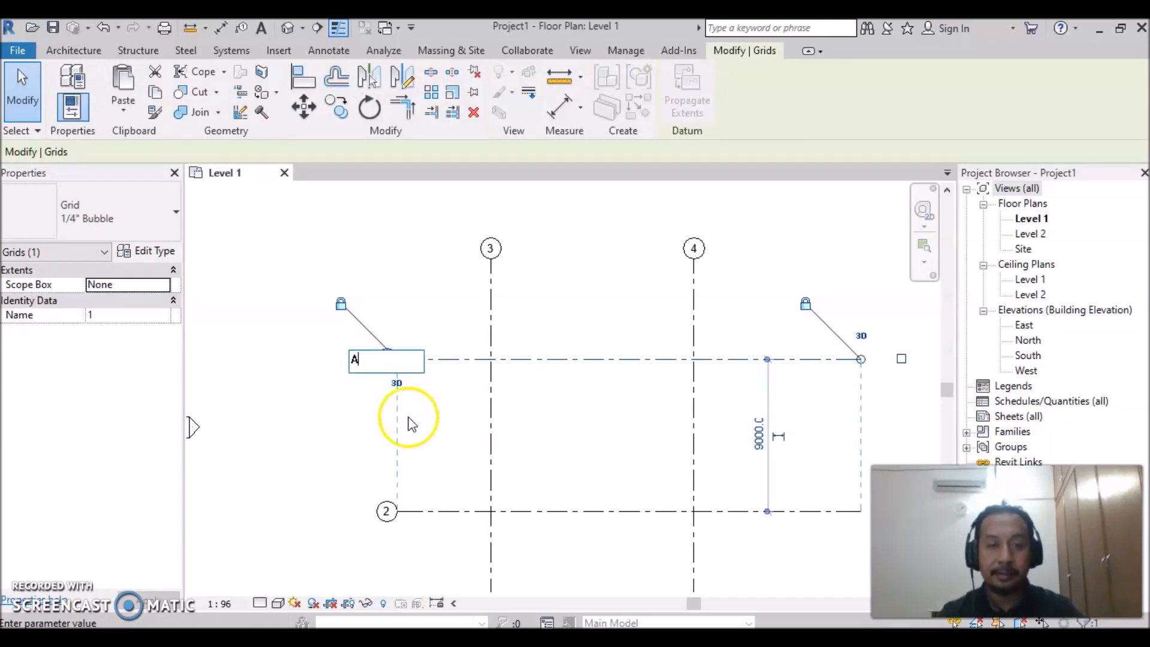
left_click(342, 431)
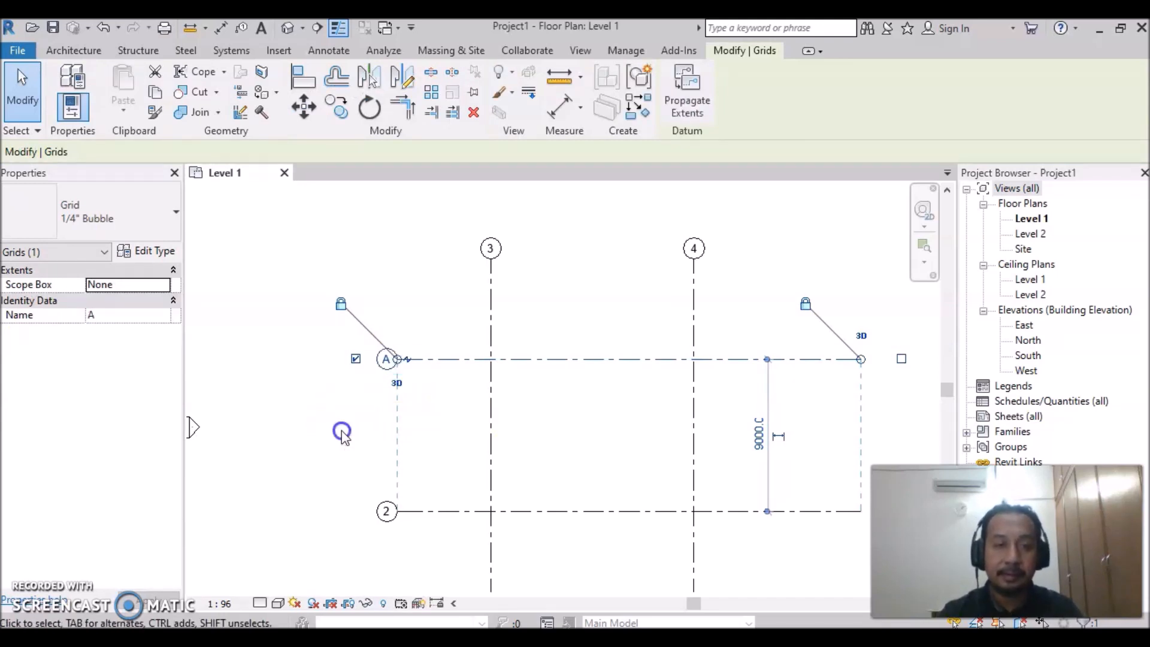
left_click(386, 512)
left_click(385, 511)
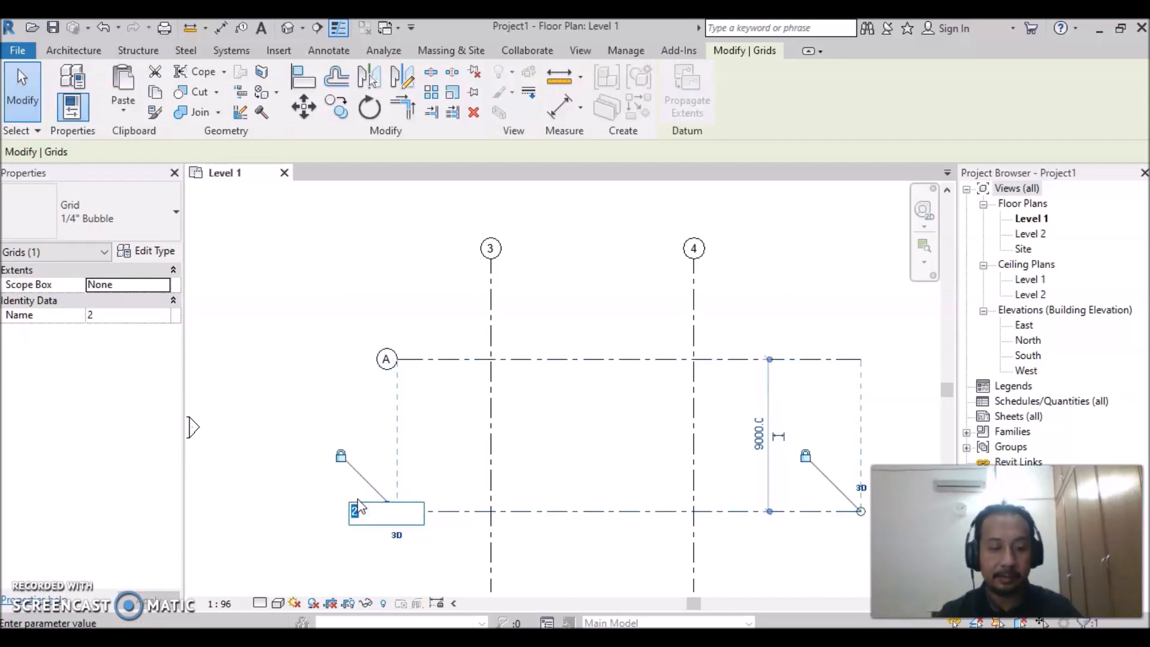
type("B")
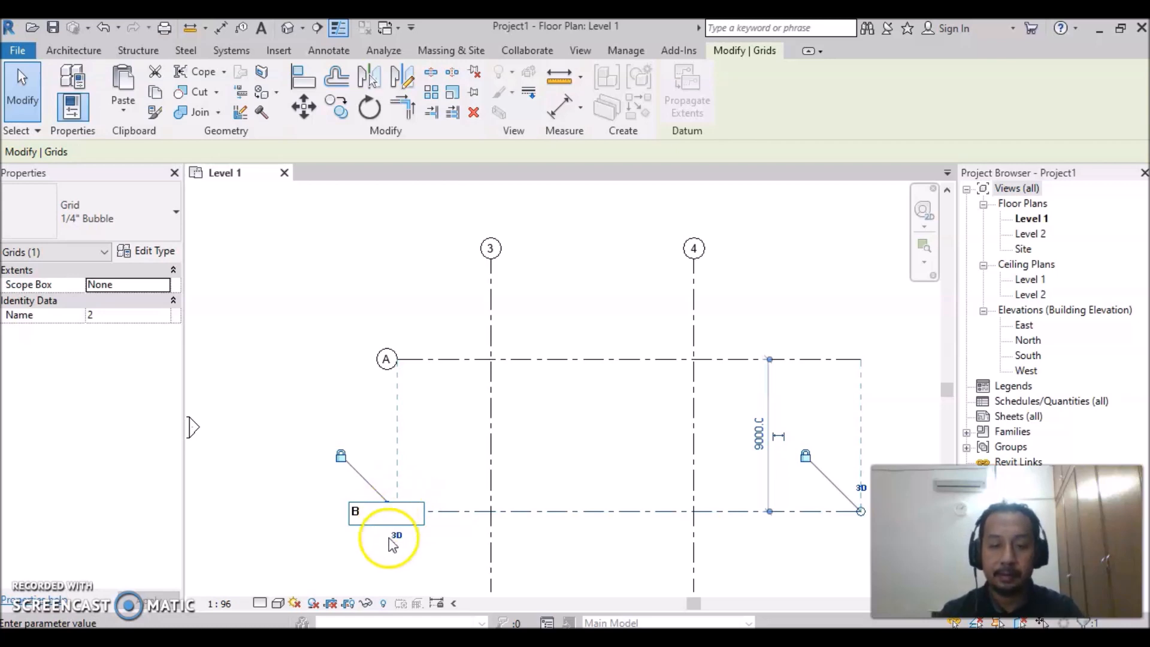
key("Return")
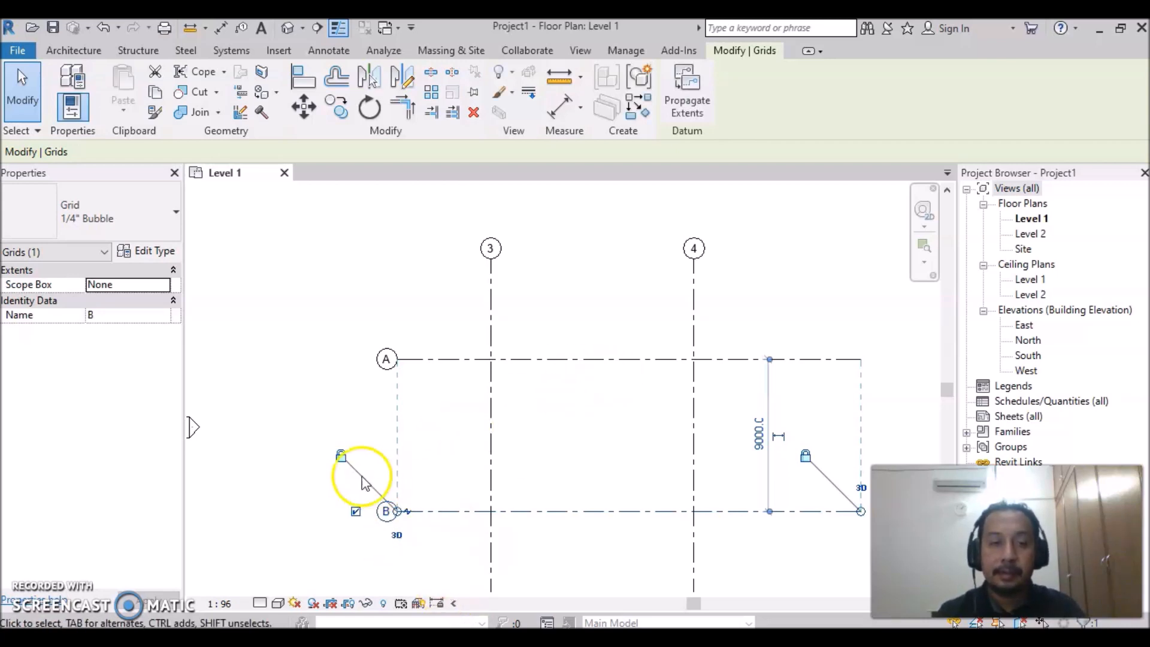
left_click(335, 405)
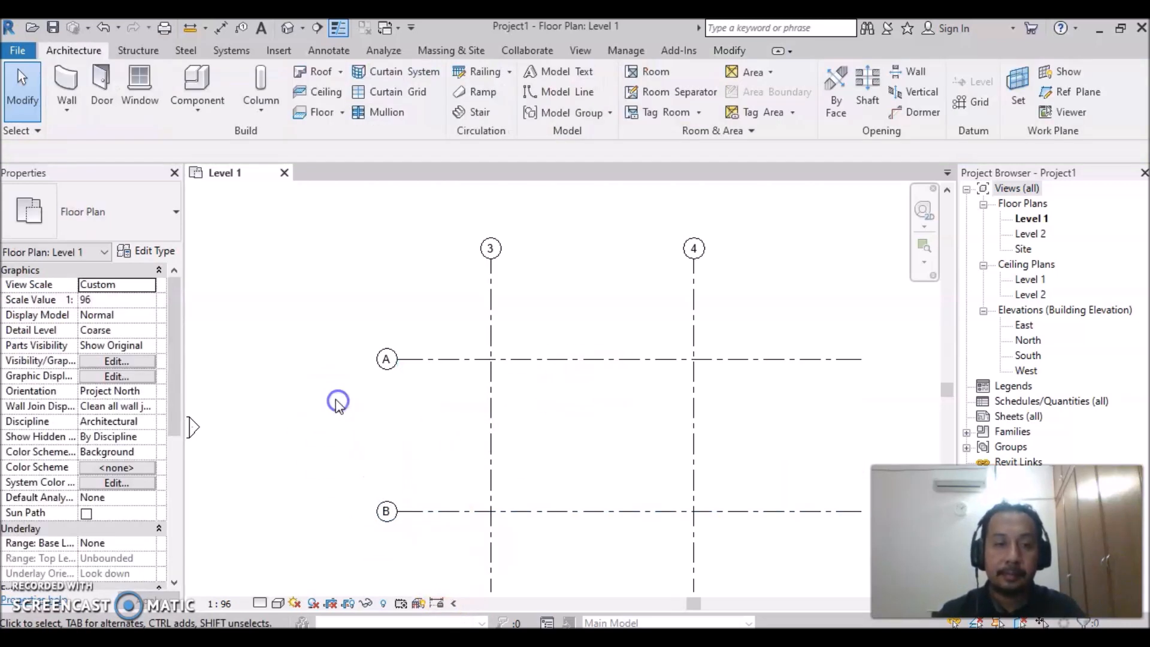
Rename the left vertical gridline as 1 and the right one as 2
left_click(491, 248)
left_click(491, 250)
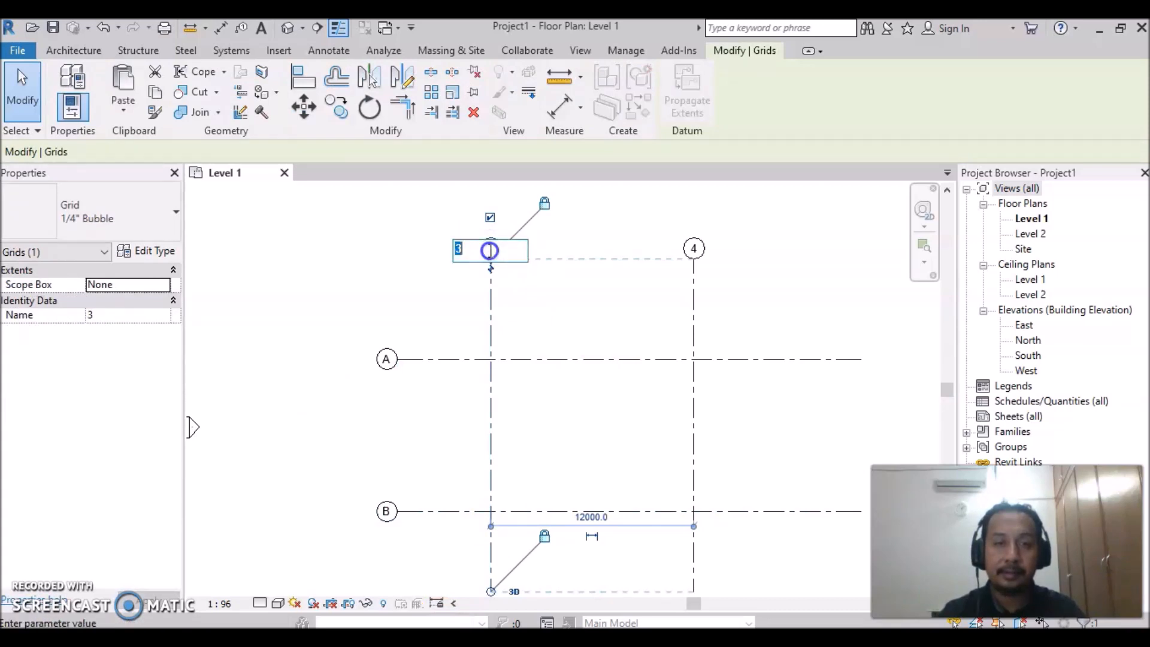
type("1")
left_click(516, 289)
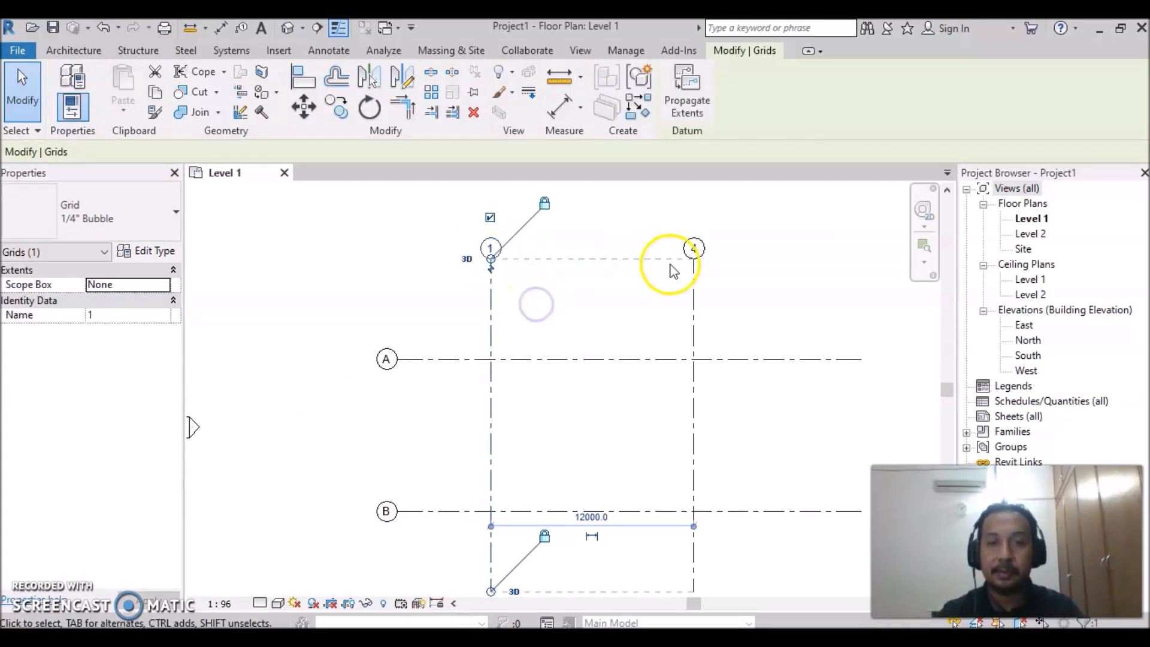
left_click(693, 248)
left_click(694, 248)
type("2")
left_click(659, 338)
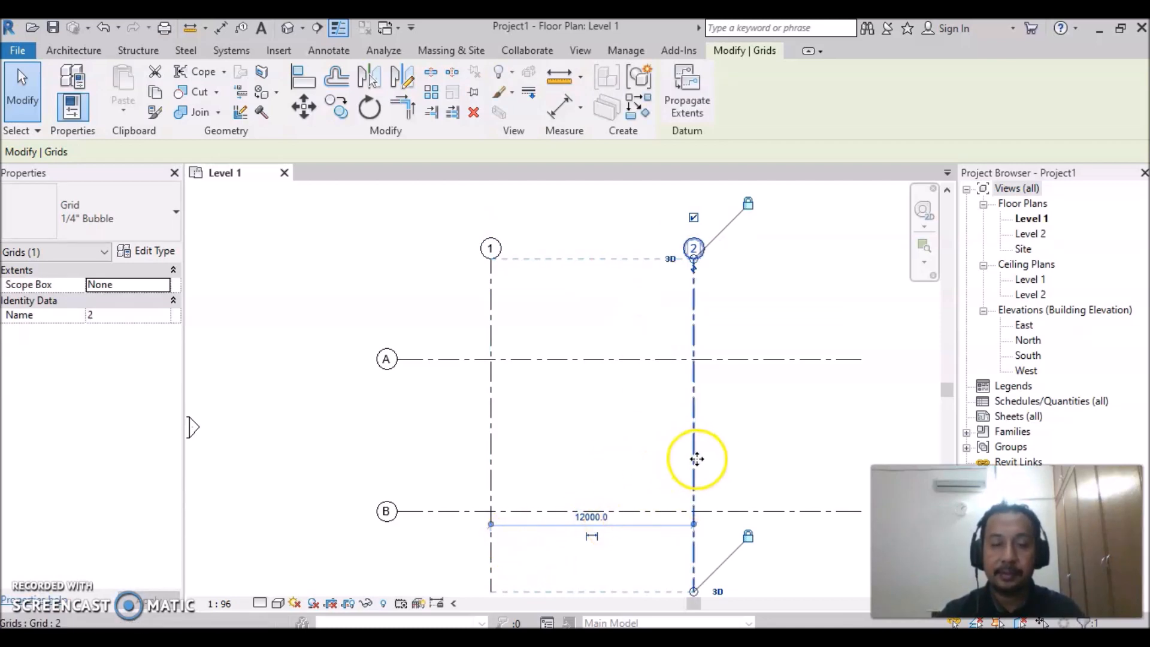
Set the spacing between gridlines 1 and 2 to 4000 by moving gridline 2
left_click(594, 518)
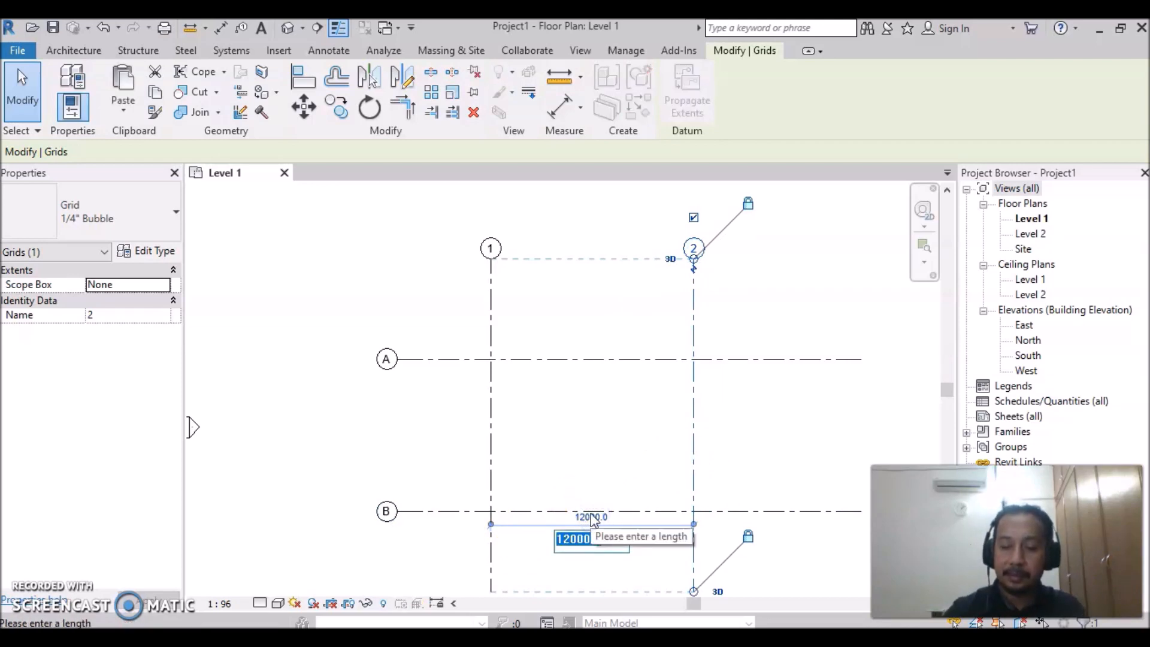
type("4000")
key("Return")
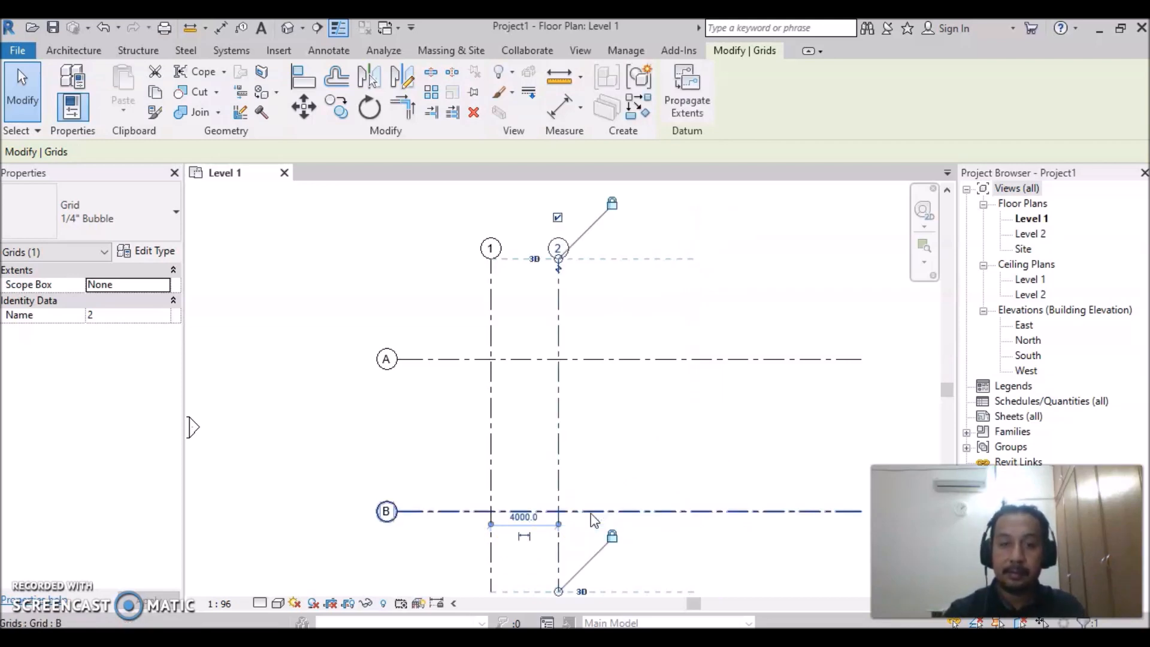
Set the spacing between gridlines A and B to 4000 by moving gridline A
left_click(604, 513)
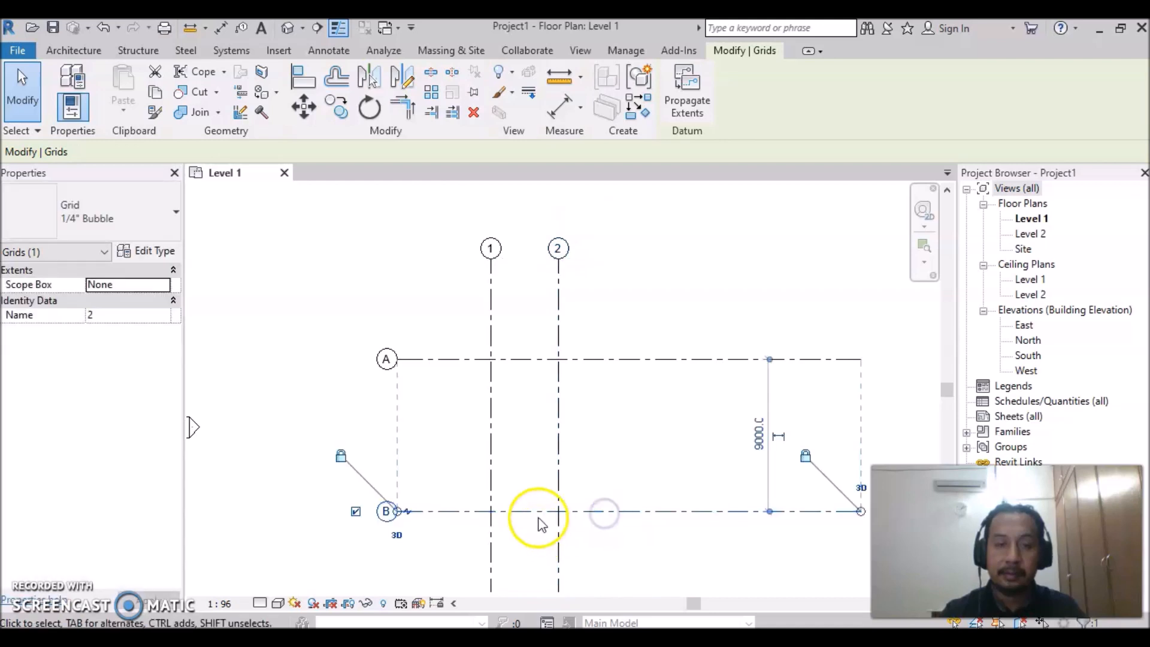
left_click(586, 360)
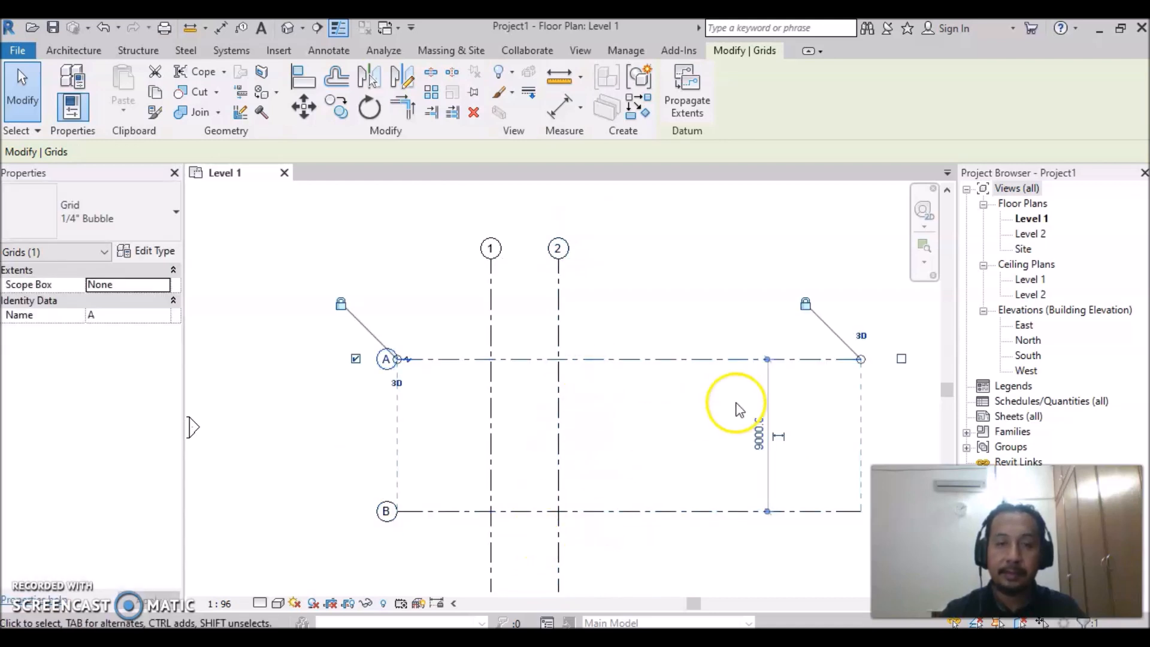
left_click(759, 435)
type("4")
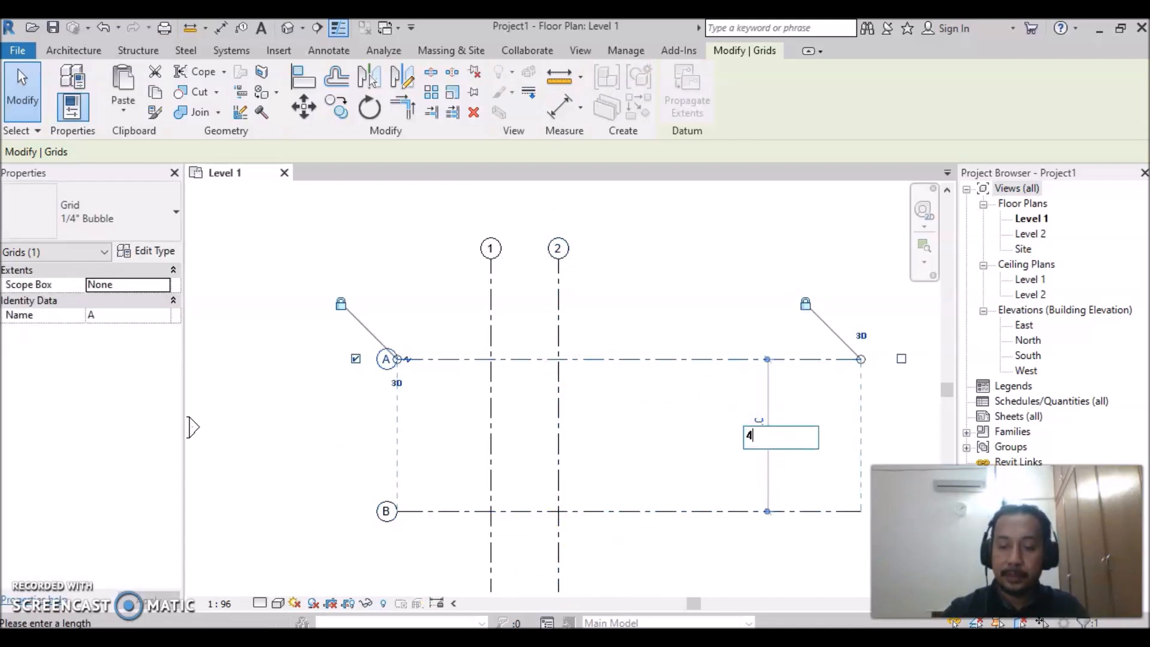
type("000")
key("Return")
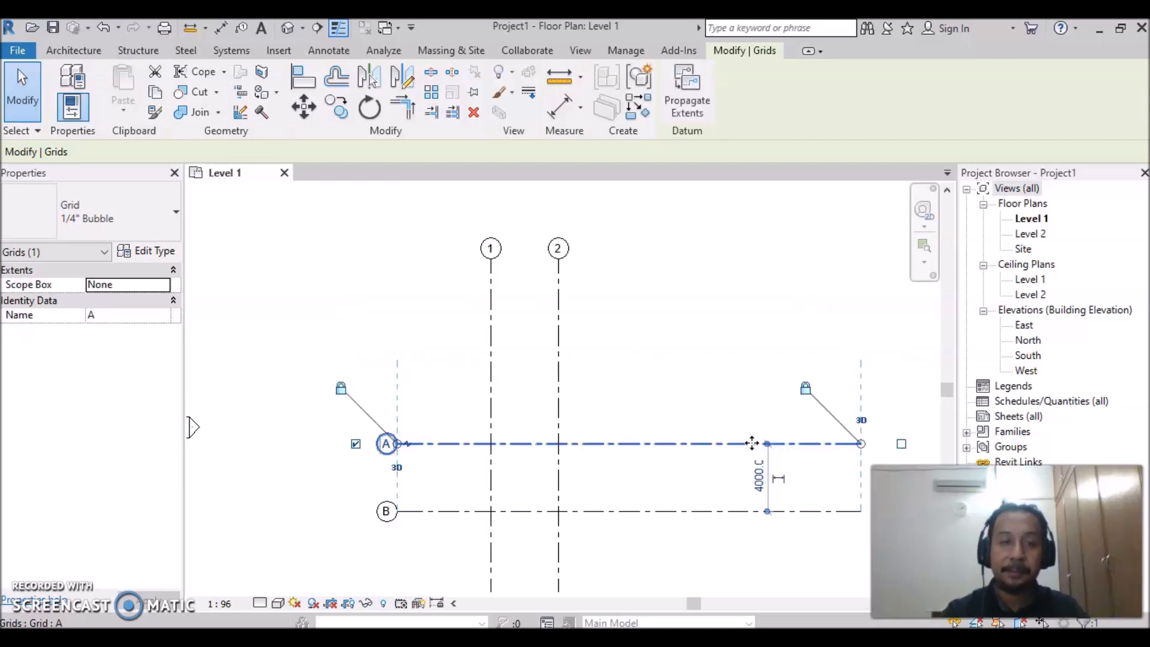
left_click(694, 583)
Shorten the right ends of gridlines A and B together so they stop just past gridline 2
scroll(593, 413, "down", 2)
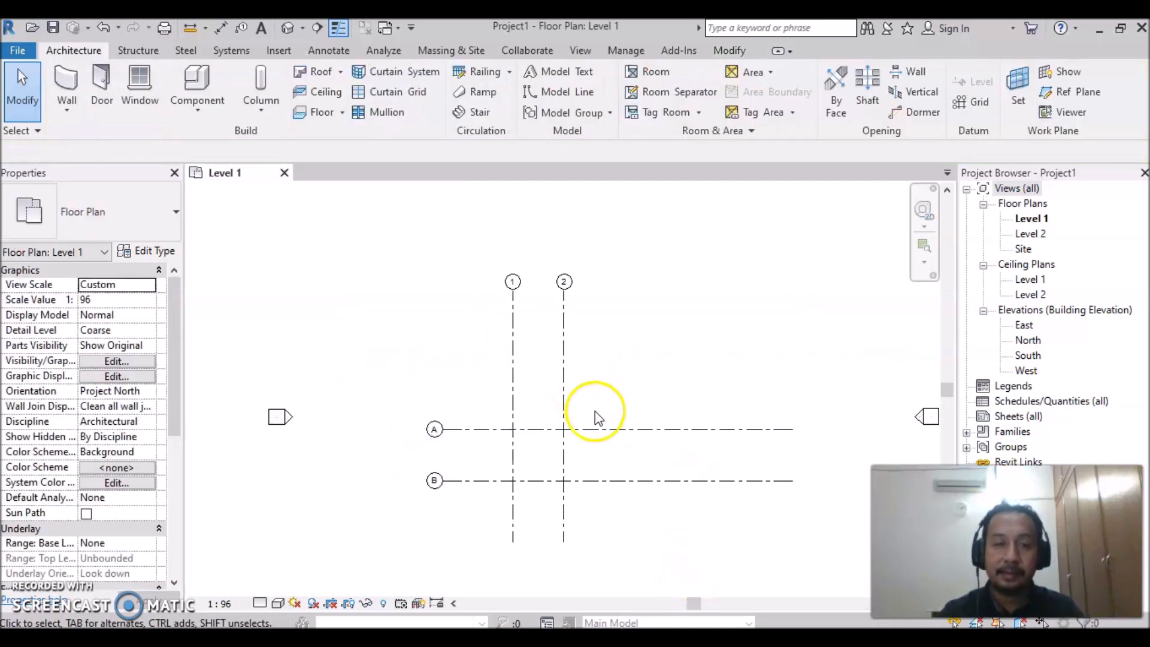
middle_click_drag(619, 439, 582, 327)
scroll(635, 350, "up", 2)
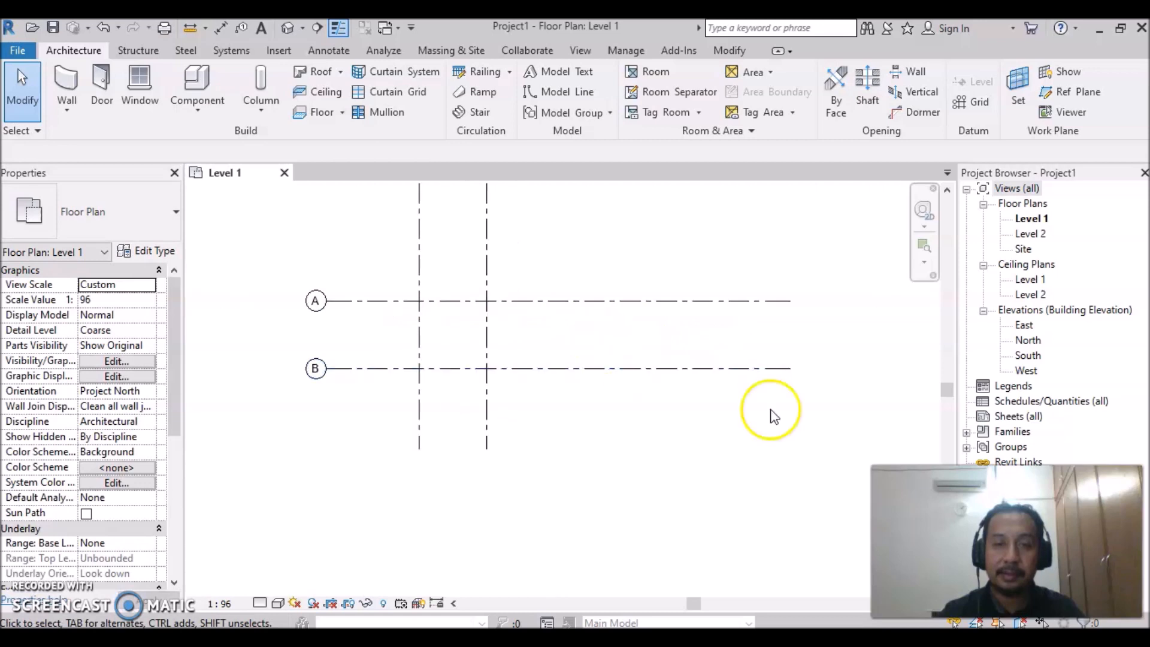
left_click(789, 368)
left_click_drag(790, 368, 527, 375)
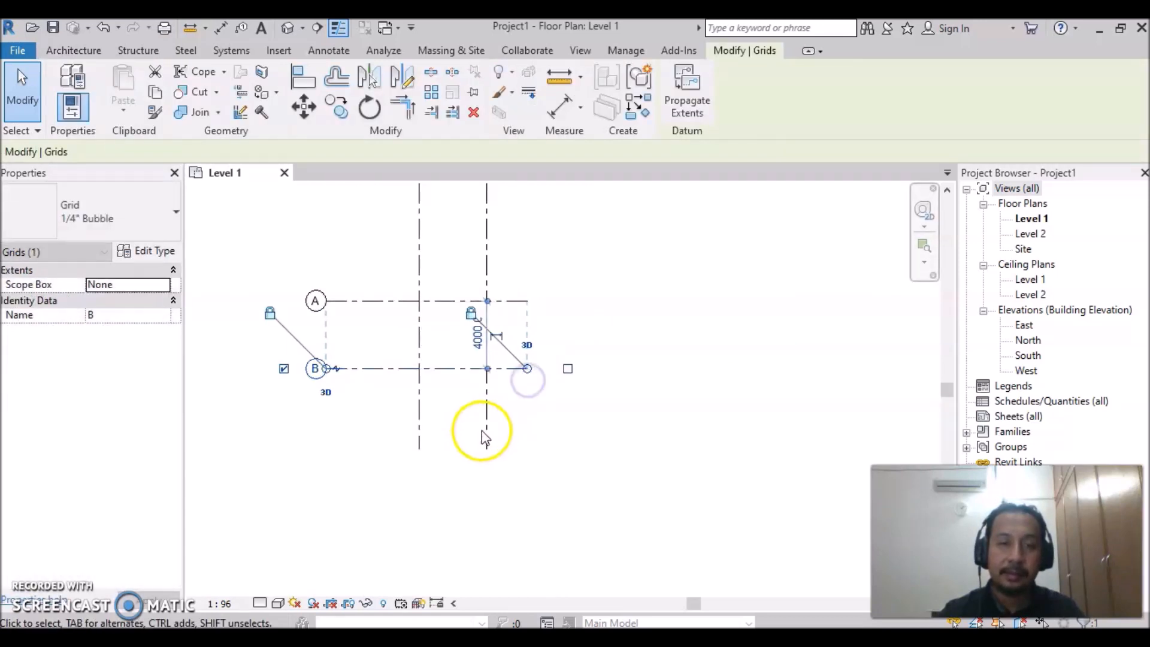
Shorten the lower ends of gridlines 1 and 2 together so they stop just below gridline B
left_click(487, 440)
left_click_drag(488, 449, 488, 391)
scroll(556, 282, "up", 2)
scroll(555, 284, "down", 2)
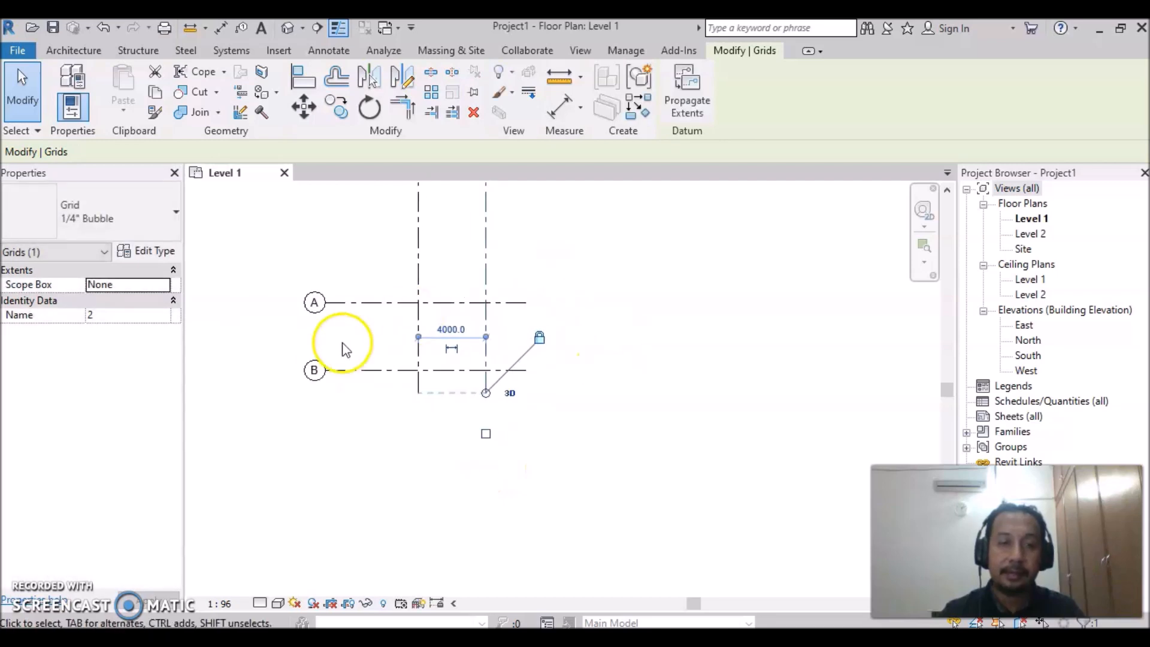
Shorten the bubble ends of gridlines A and B together so they sit closer to gridline 1
left_click(361, 304)
left_click_drag(328, 317, 358, 303)
left_click(602, 316)
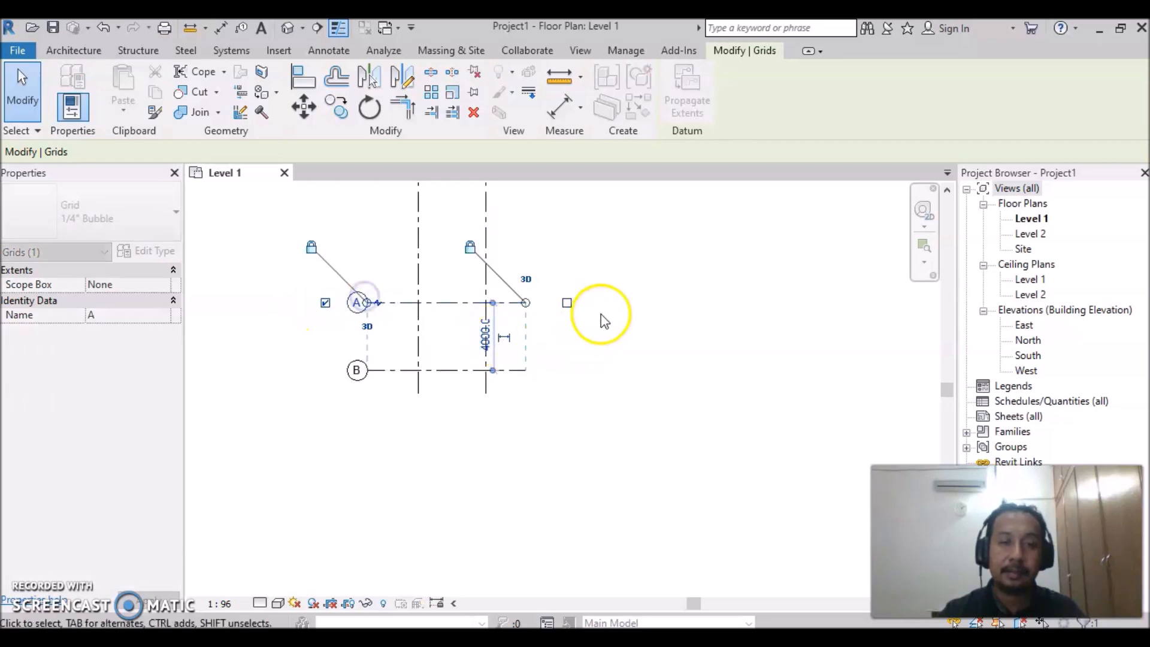
Shorten the bubble ends of gridlines 1 and 2 together so they sit just above gridline A
middle_click_drag(633, 370, 693, 539)
left_click(558, 343)
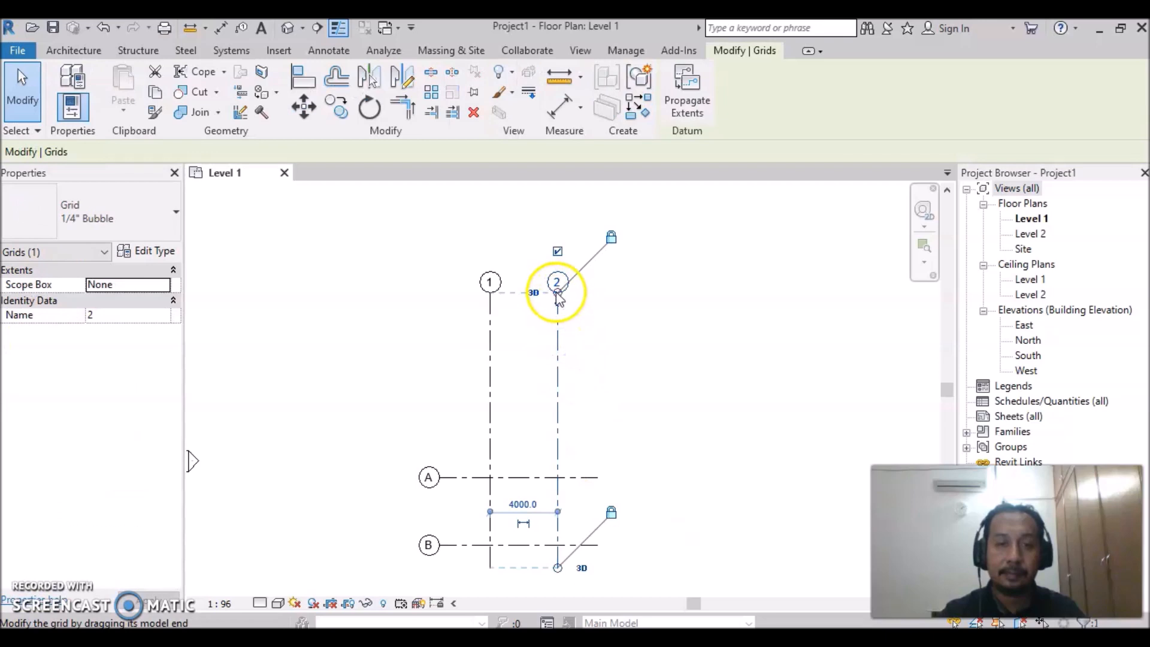
left_click_drag(559, 294, 557, 424)
left_click(740, 456)
scroll(745, 455, "down", 1)
scroll(675, 486, "up", 3)
middle_click_drag(677, 477, 778, 378)
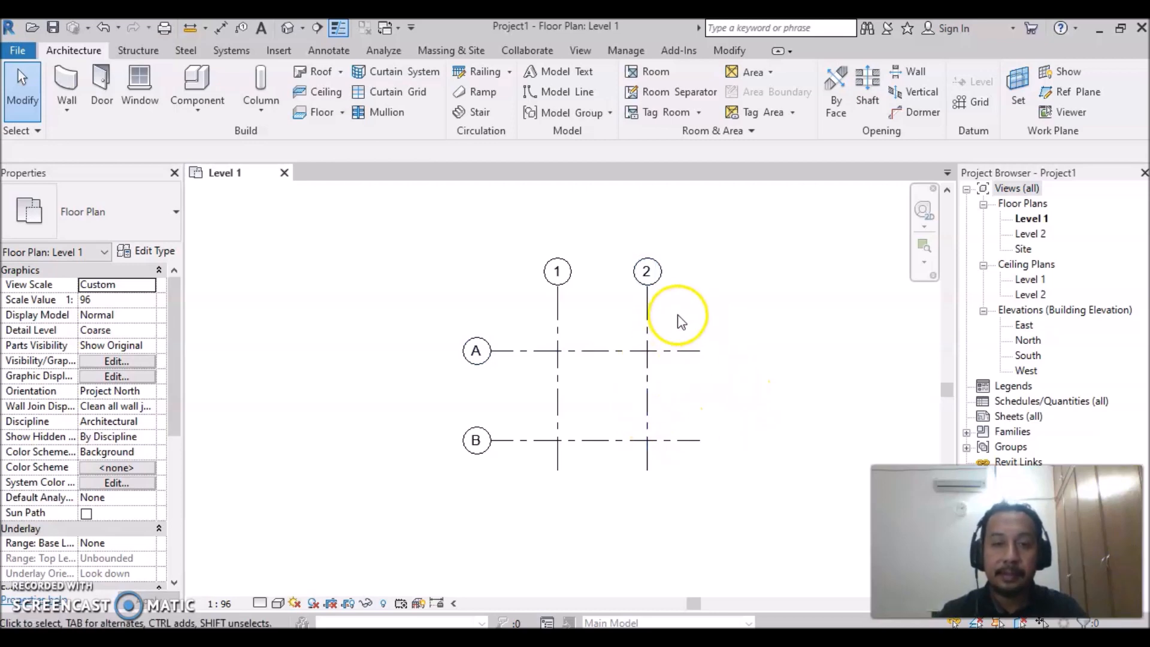
Pin all four gridlines, 1, 2, A and B, in place
left_click_drag(679, 320, 533, 466)
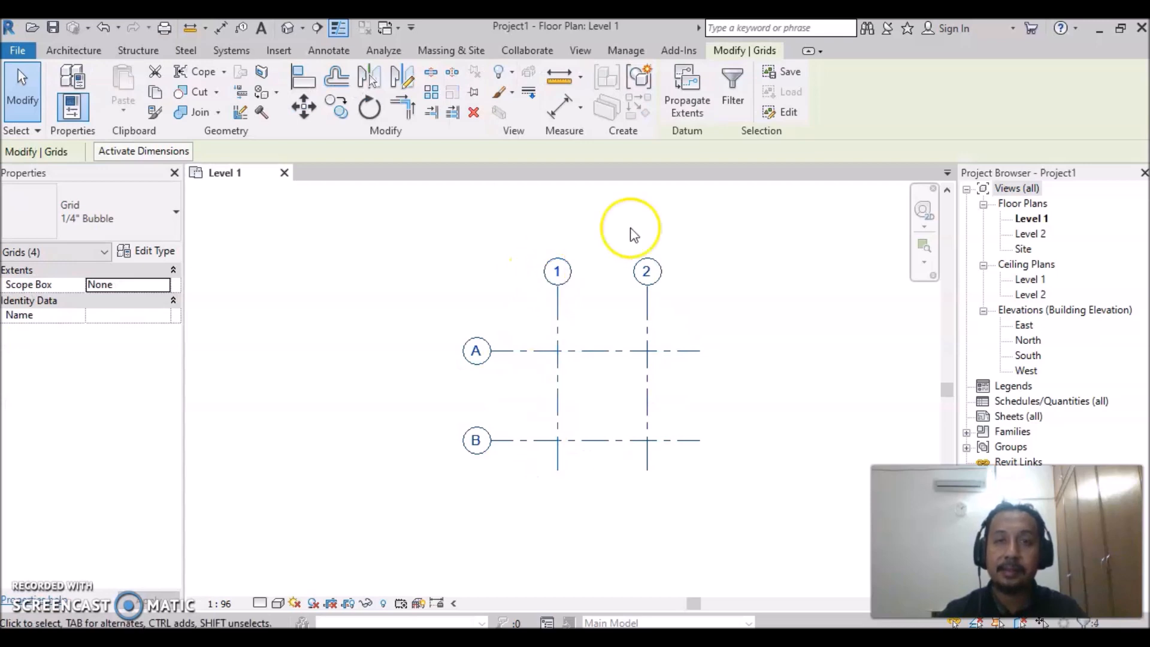
left_click(473, 93)
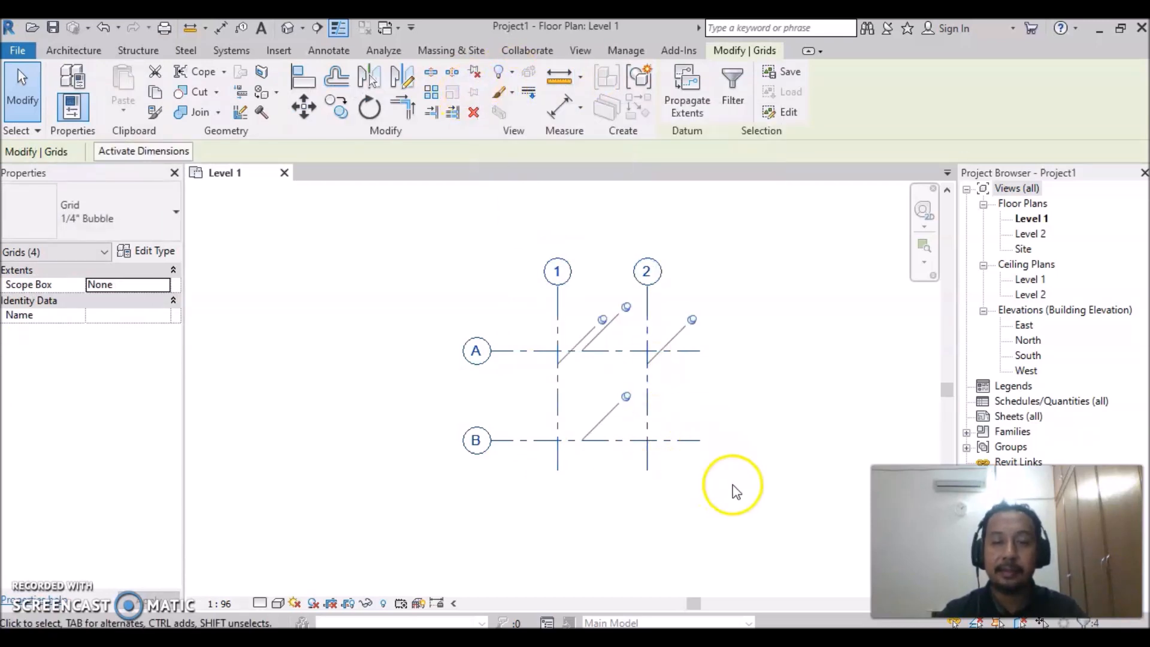
left_click(741, 490)
scroll(694, 390, "up", 2)
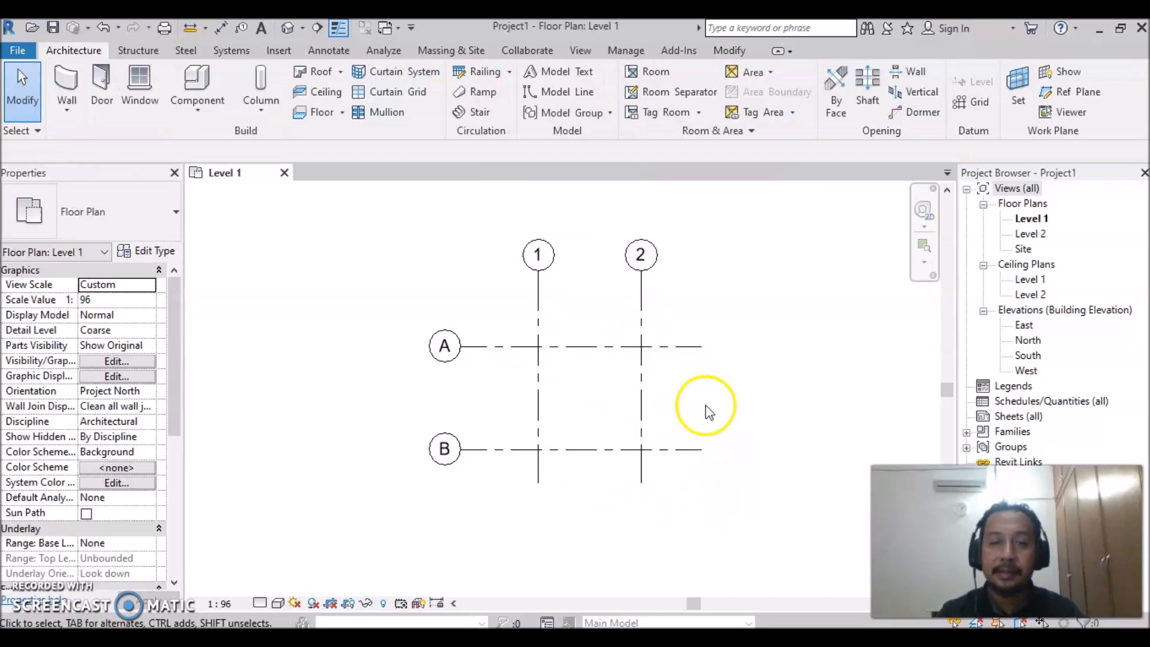
middle_click_drag(710, 413, 704, 452)
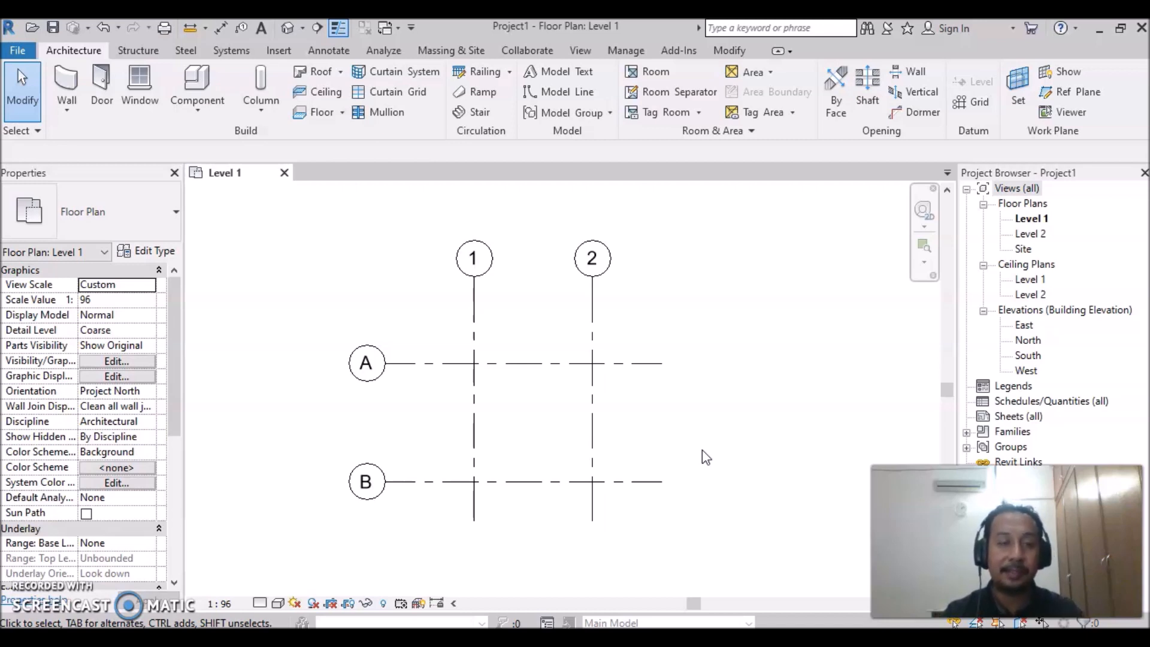
left_click(475, 303)
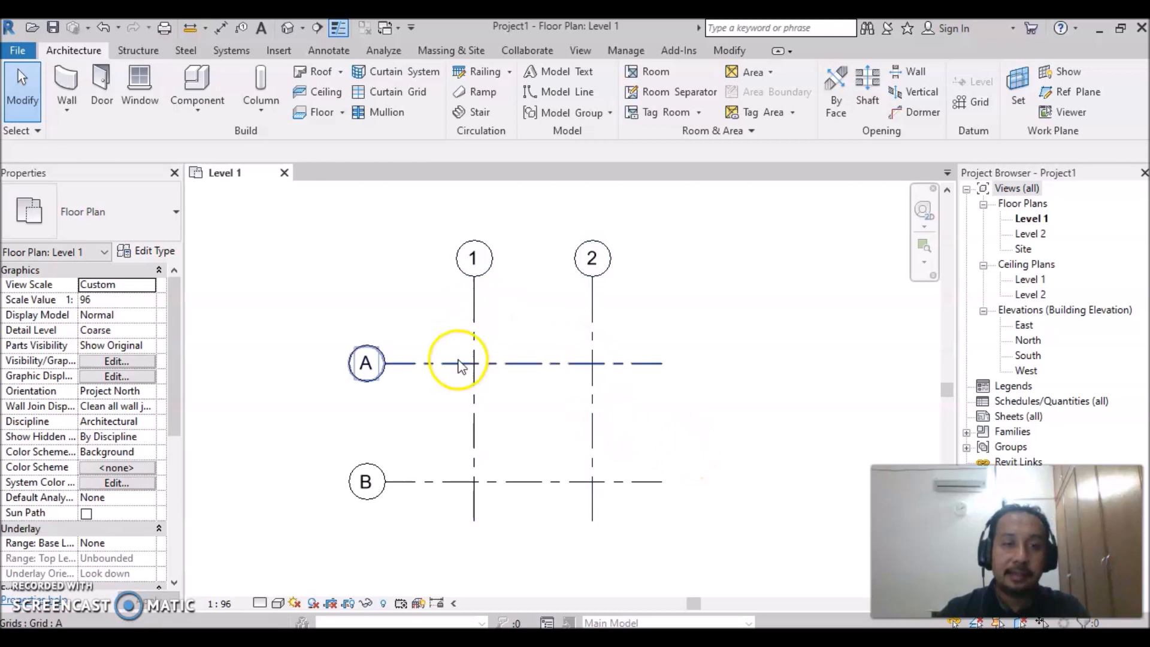
left_click(533, 410)
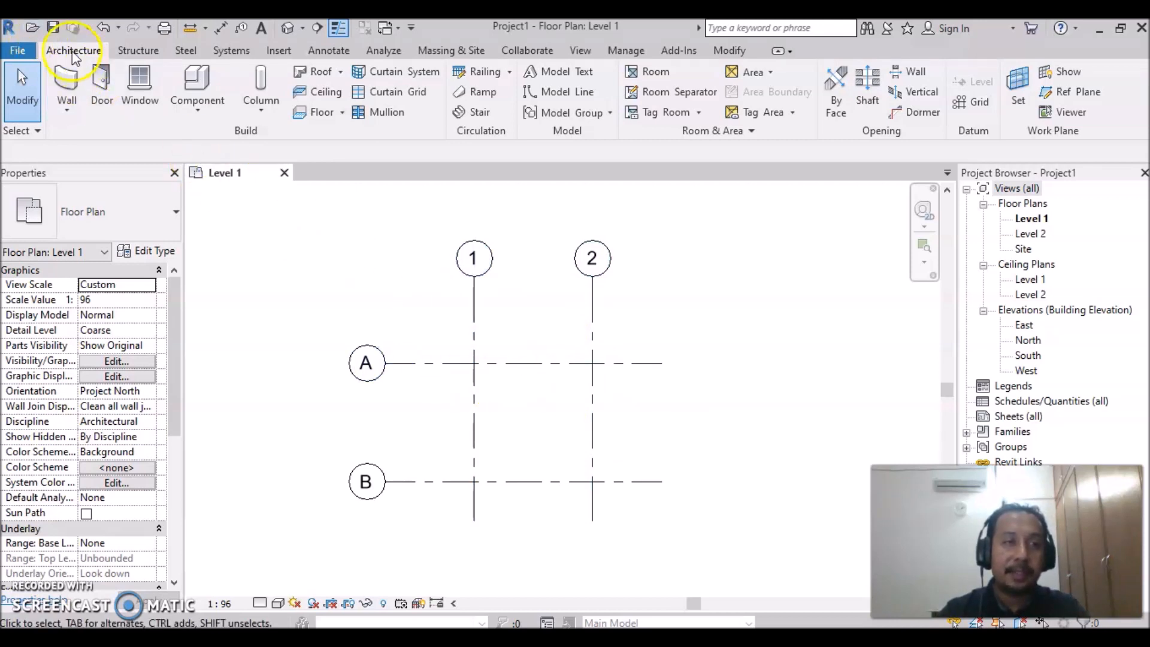
Start an architectural floor on Level 1 using the Generic - 12" floor type
left_click(342, 112)
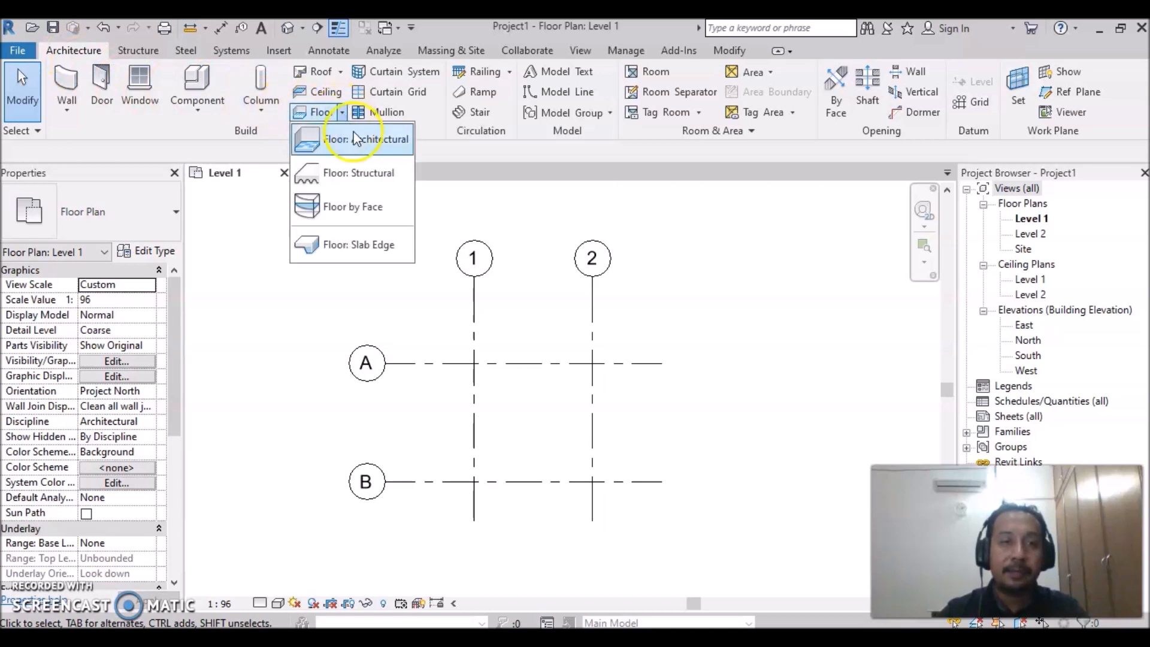
left_click(357, 149)
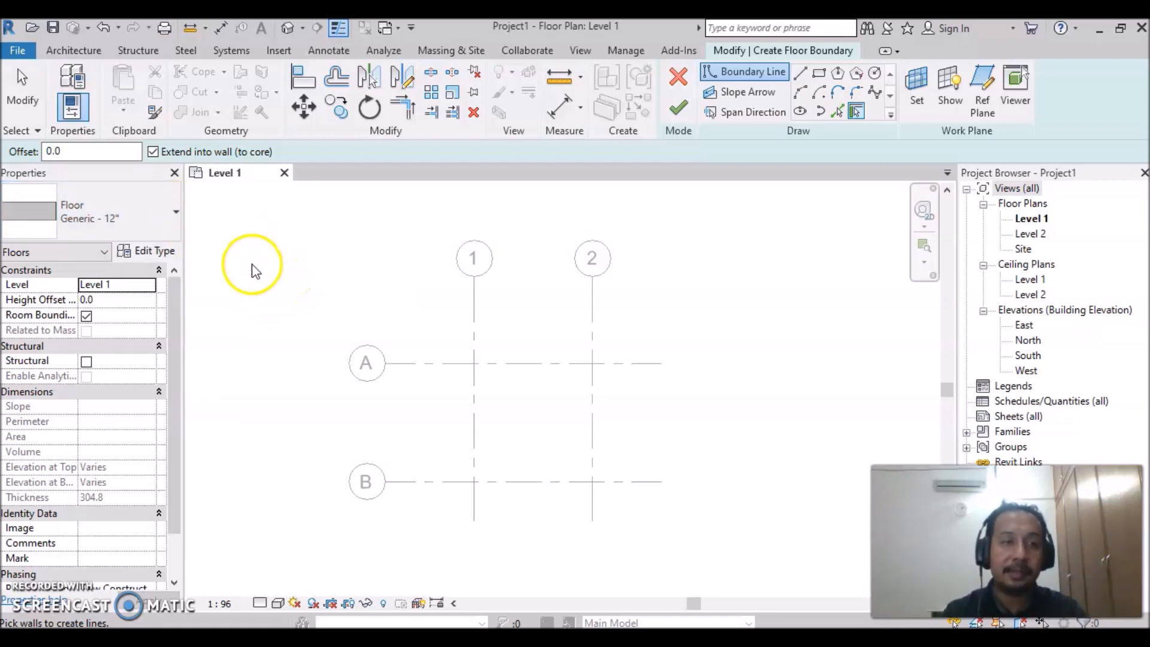
left_click(174, 214)
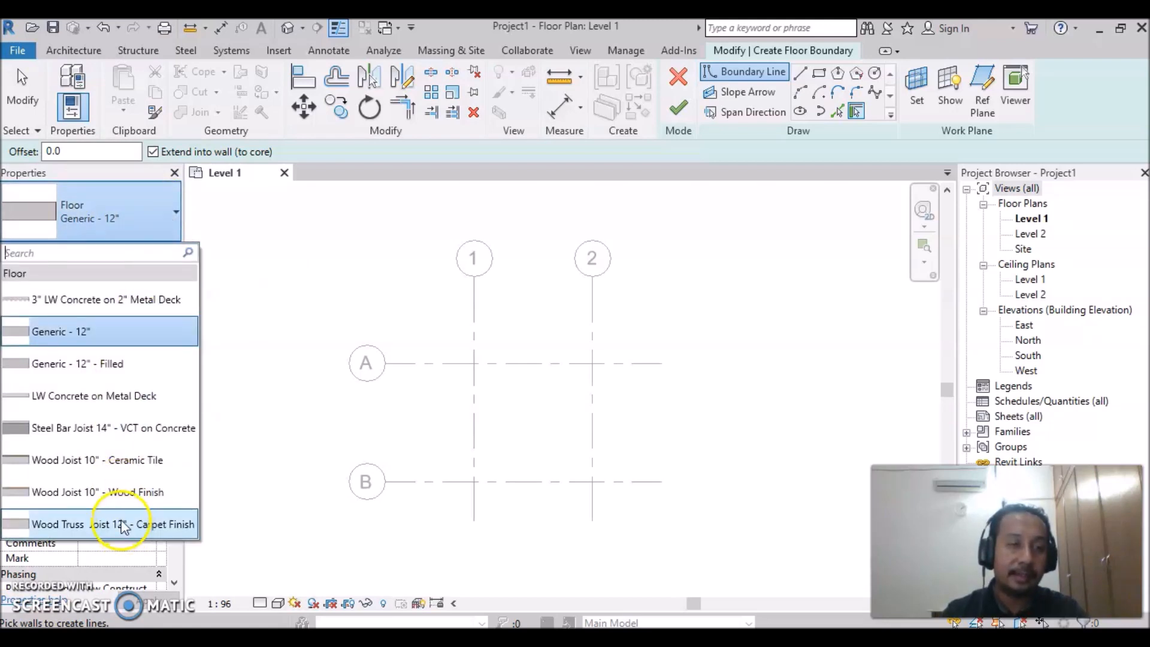
mouse_move(96, 345)
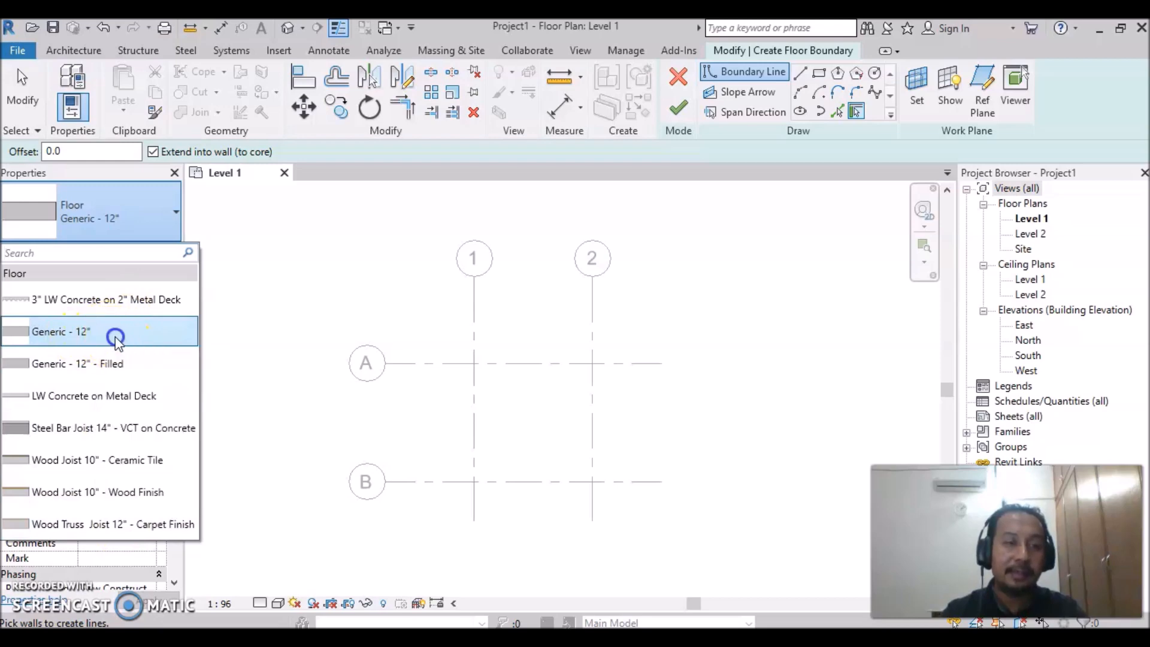
left_click(116, 333)
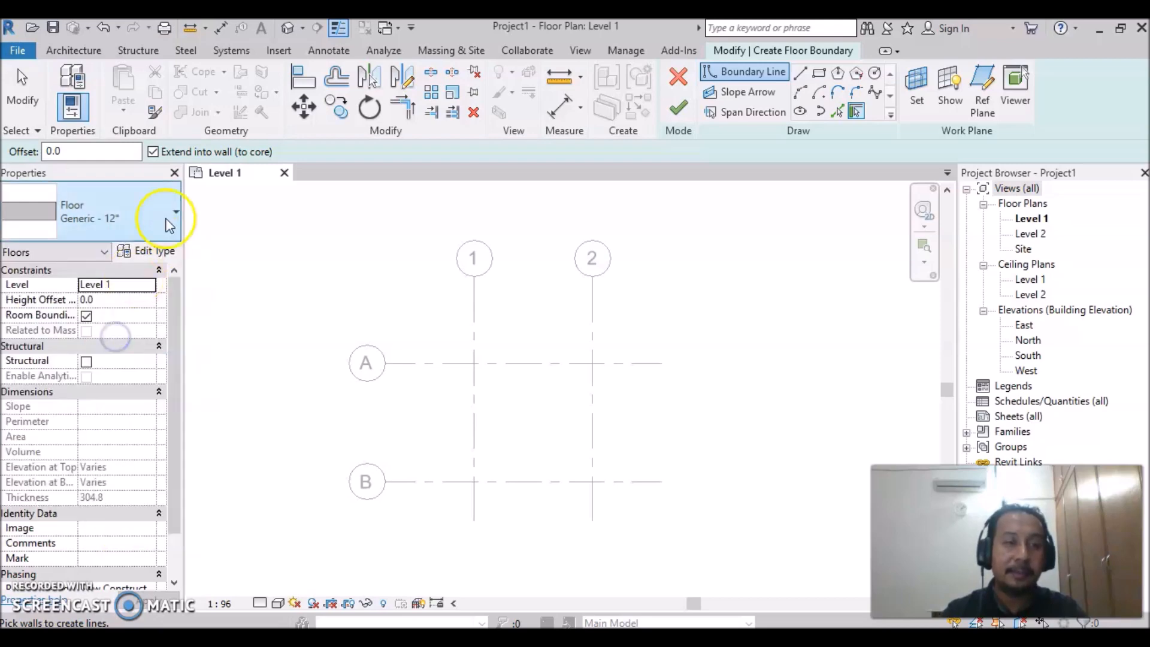
Duplicate the Generic - 12" floor type under the name "100mm Floor Slab With 25mm Finish"
left_click(155, 251)
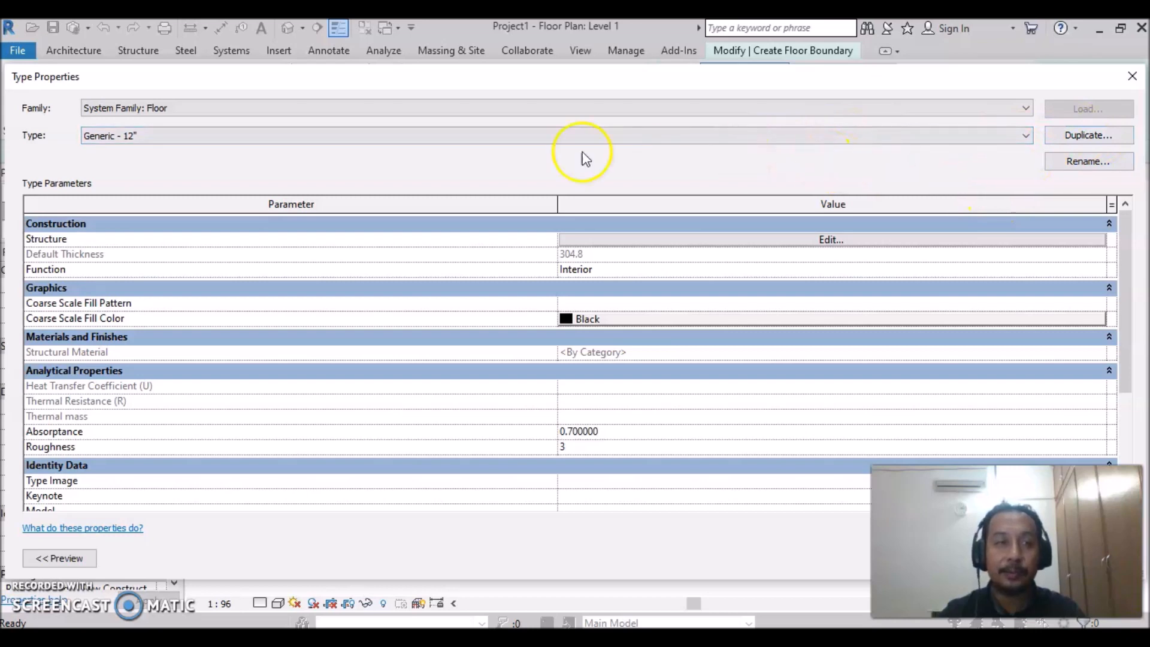
left_click(1085, 137)
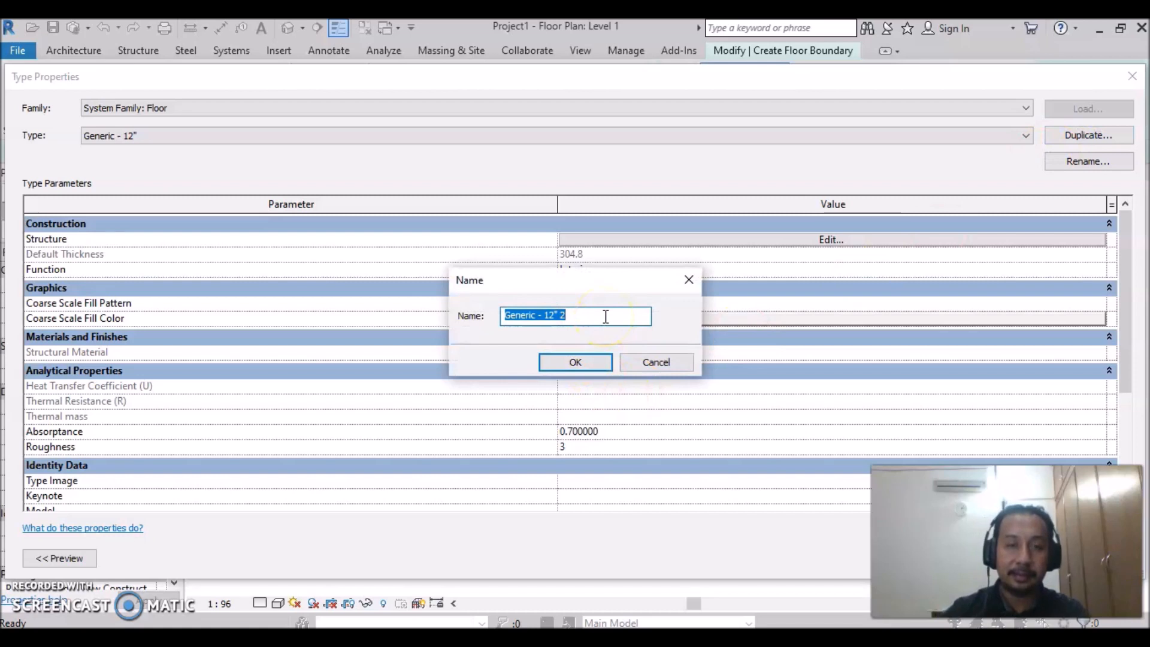
type("1")
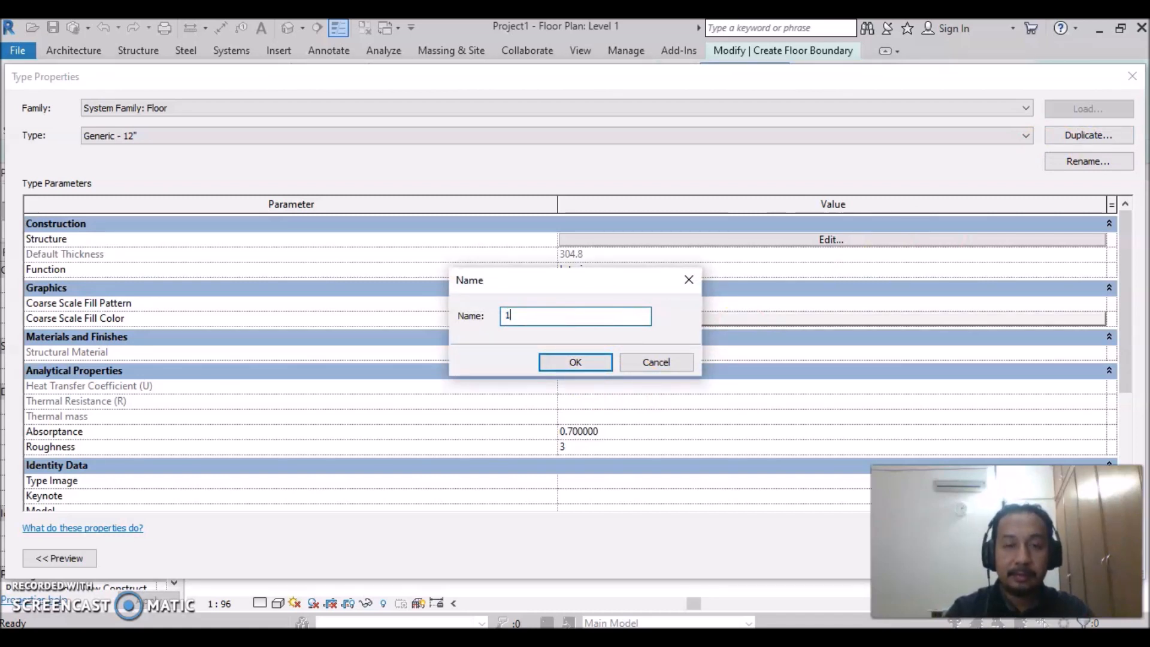
type("00mm")
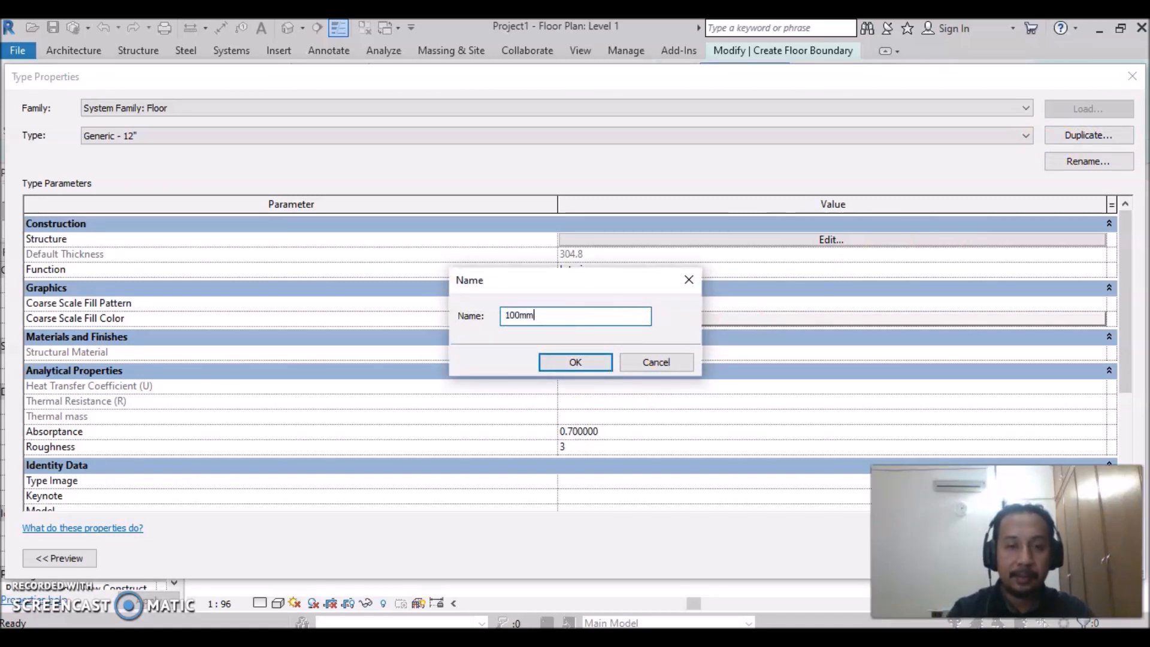
type(" Floor")
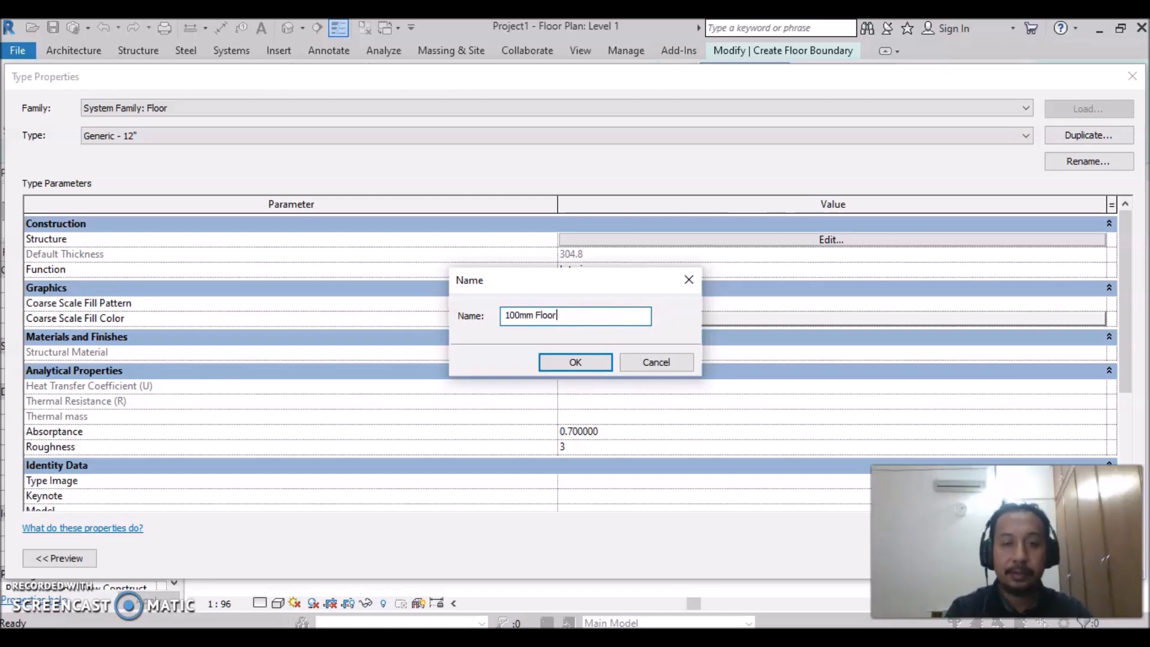
type(" Slab ")
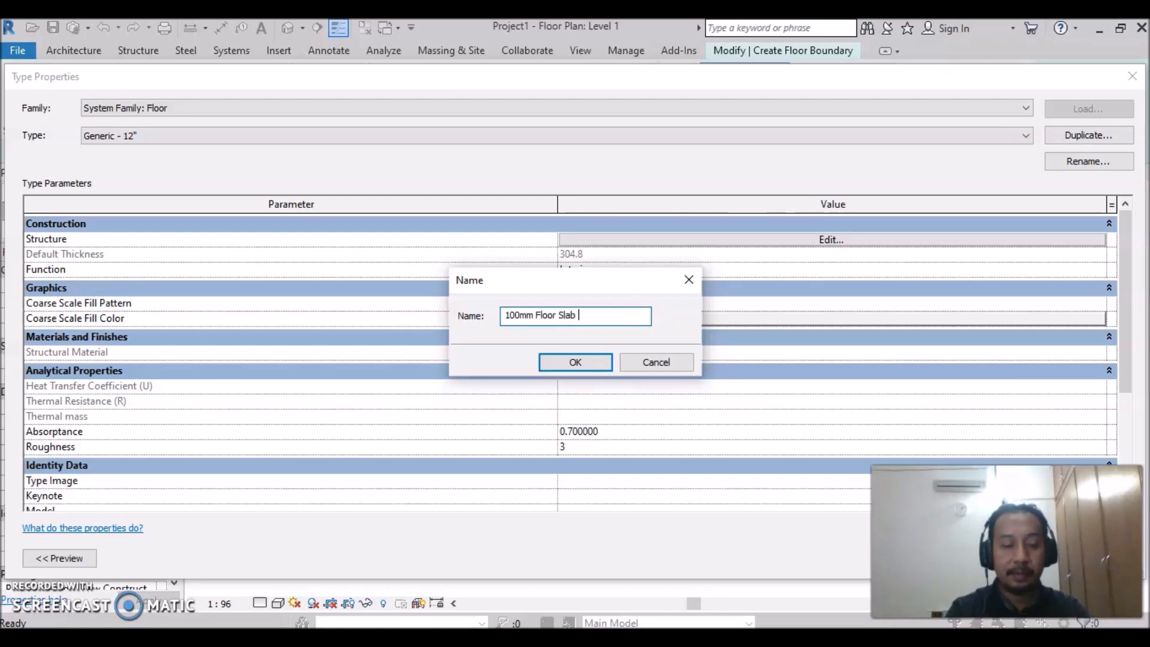
type("With 2")
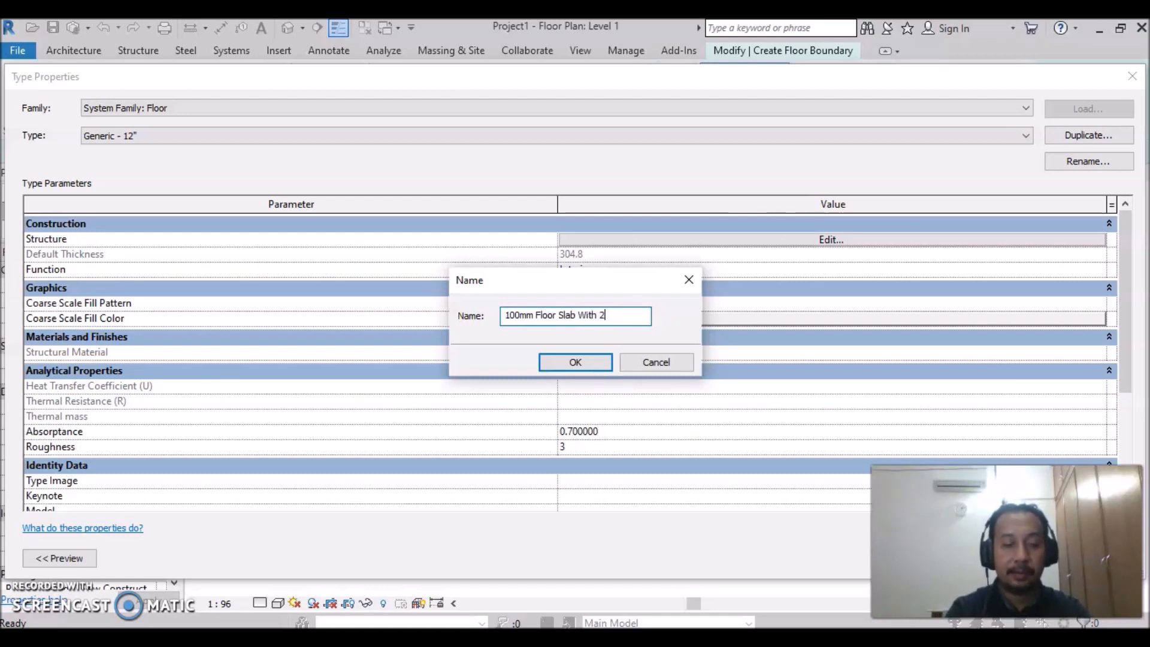
type("5mm Finish")
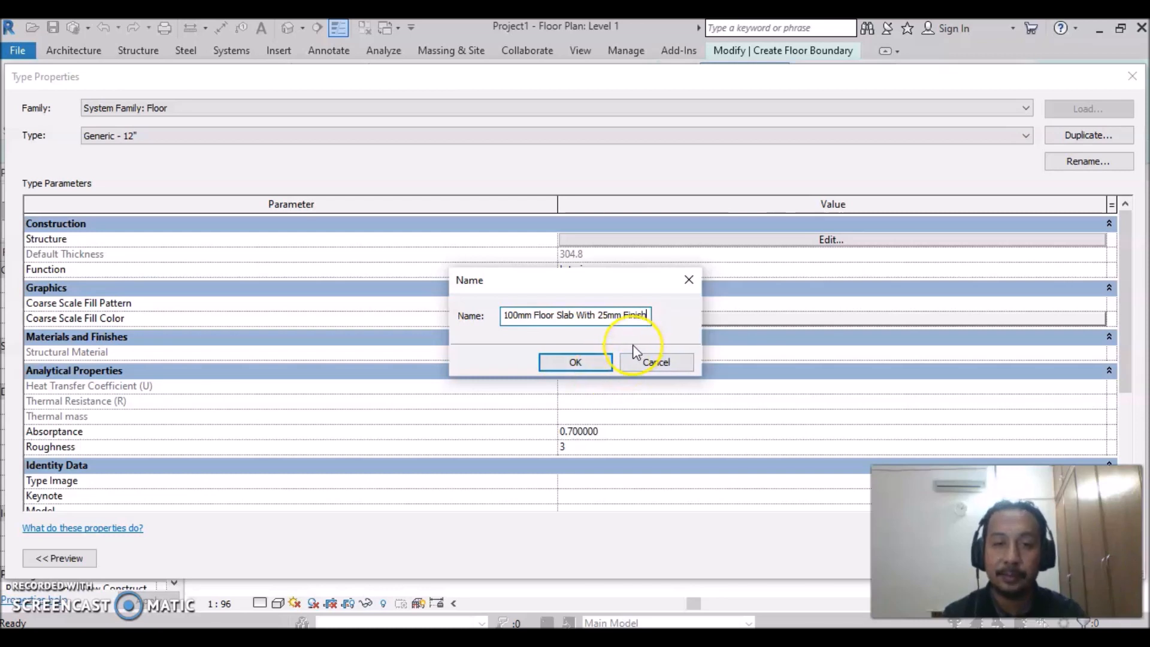
left_click(576, 362)
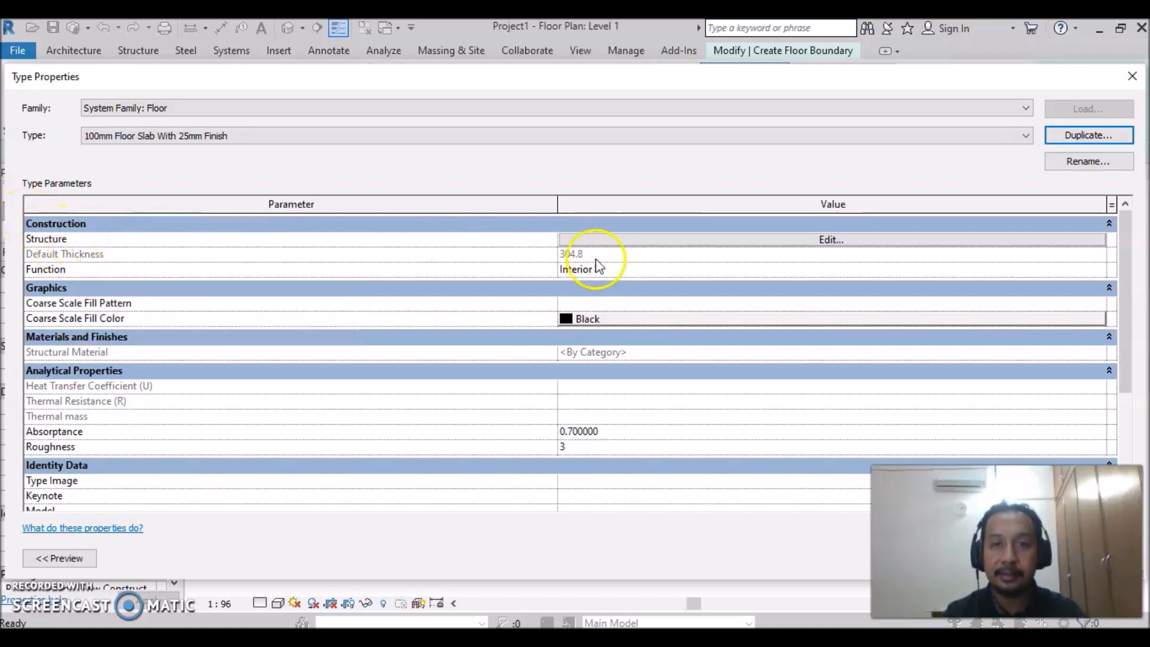
Insert a new layer in the floor type's structure and move it above the upper core boundary
left_click(833, 240)
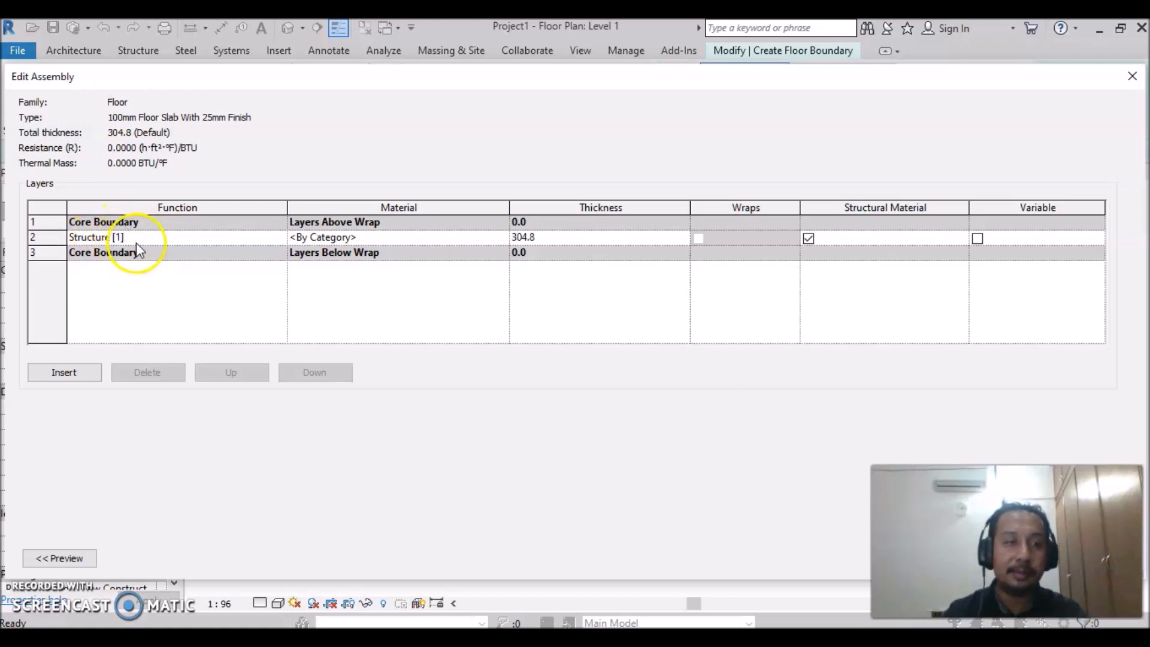
left_click(72, 377)
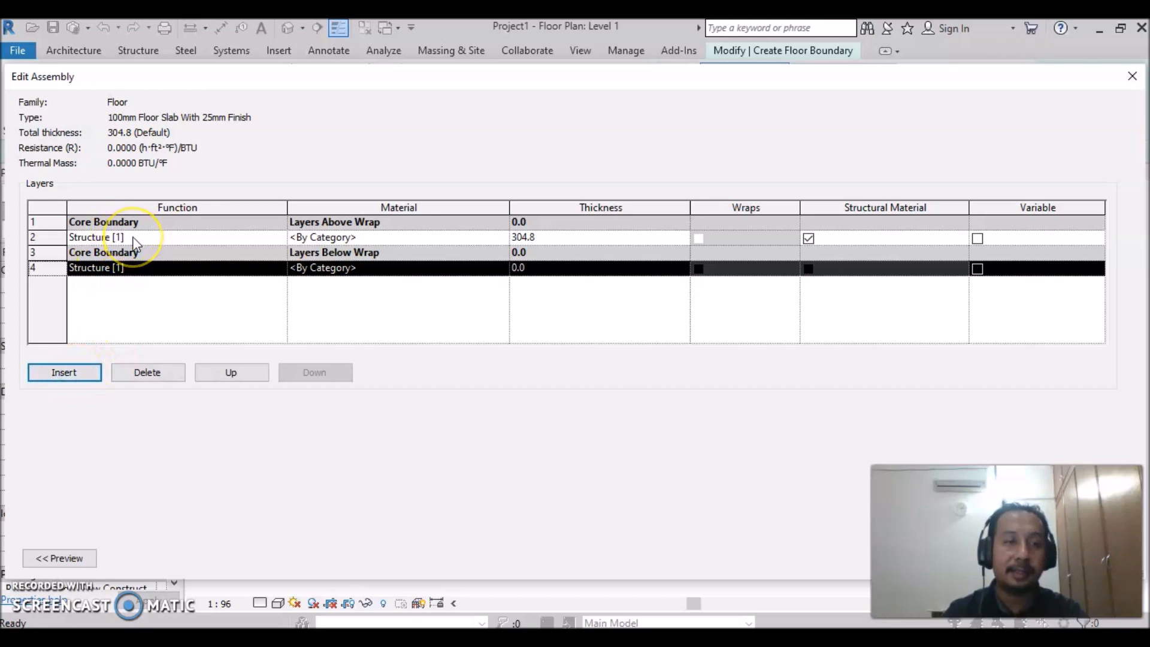
left_click(129, 267)
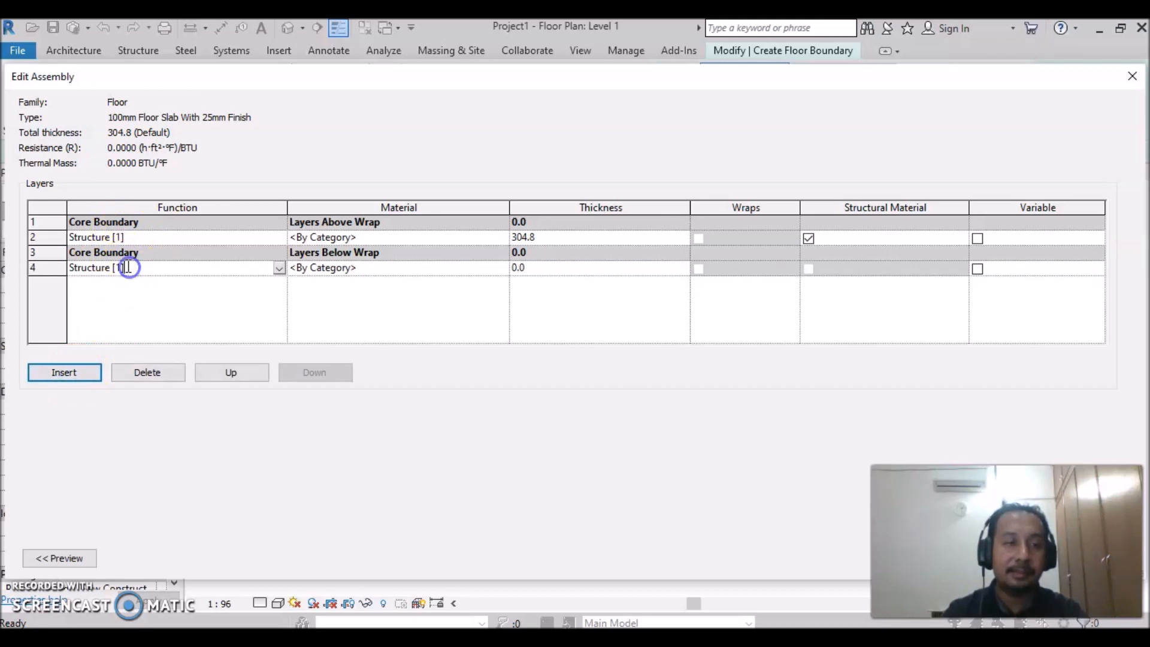
left_click(231, 372)
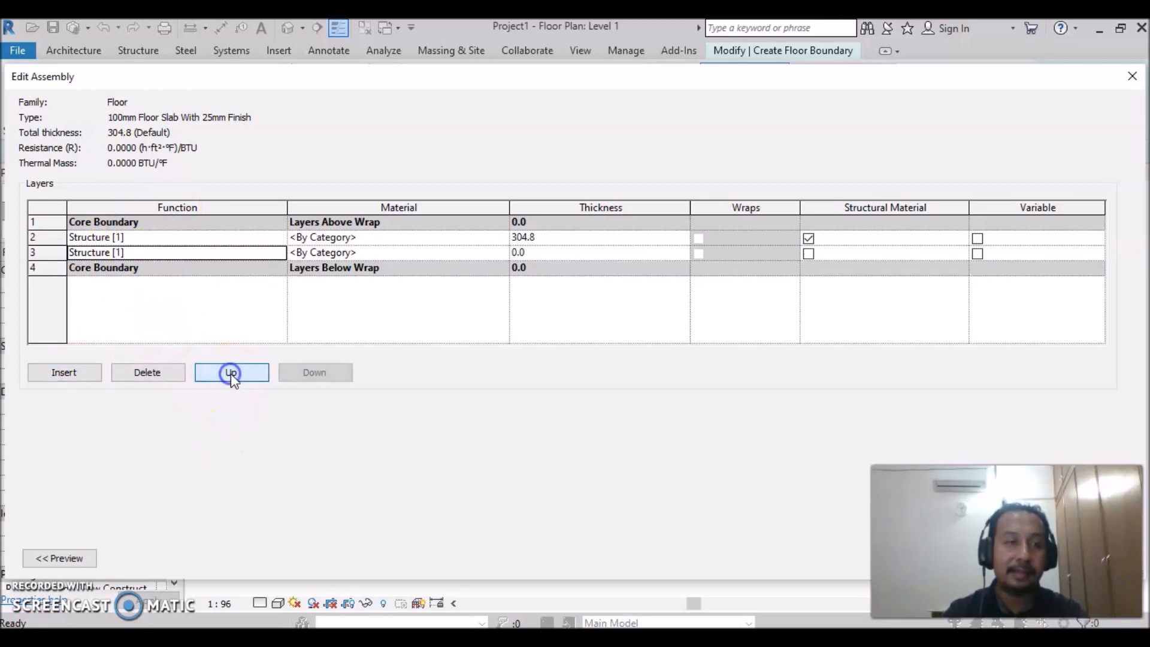
left_click(232, 373)
left_click(231, 372)
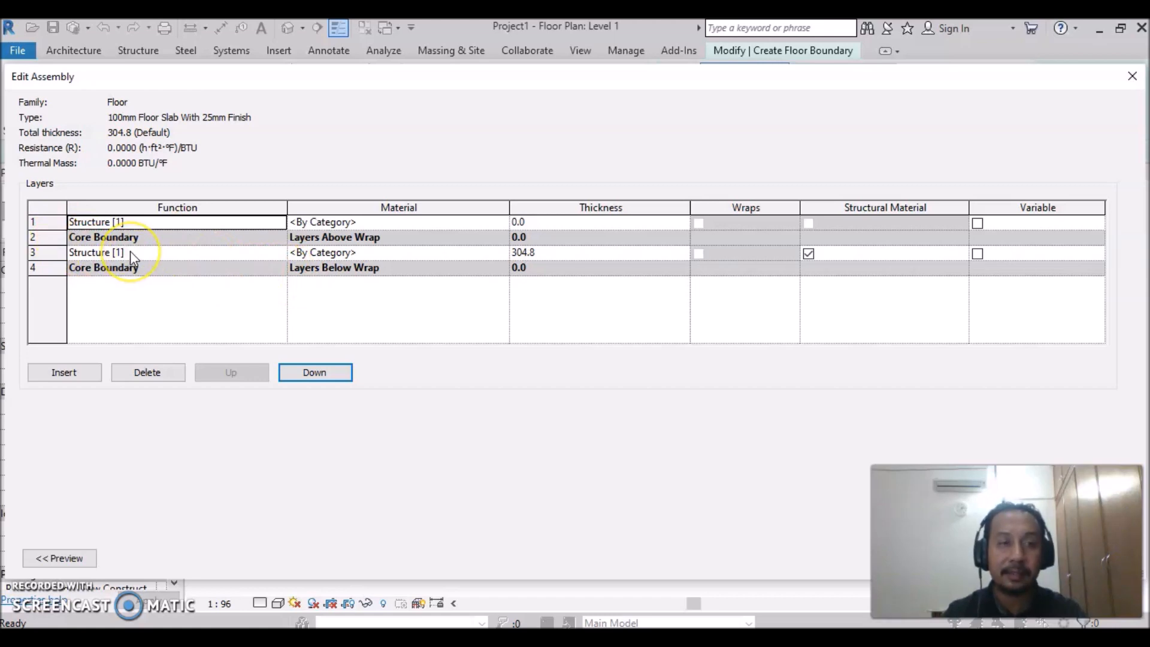
Set the function of the topmost floor layer to Finish 1 [4]
left_click(155, 223)
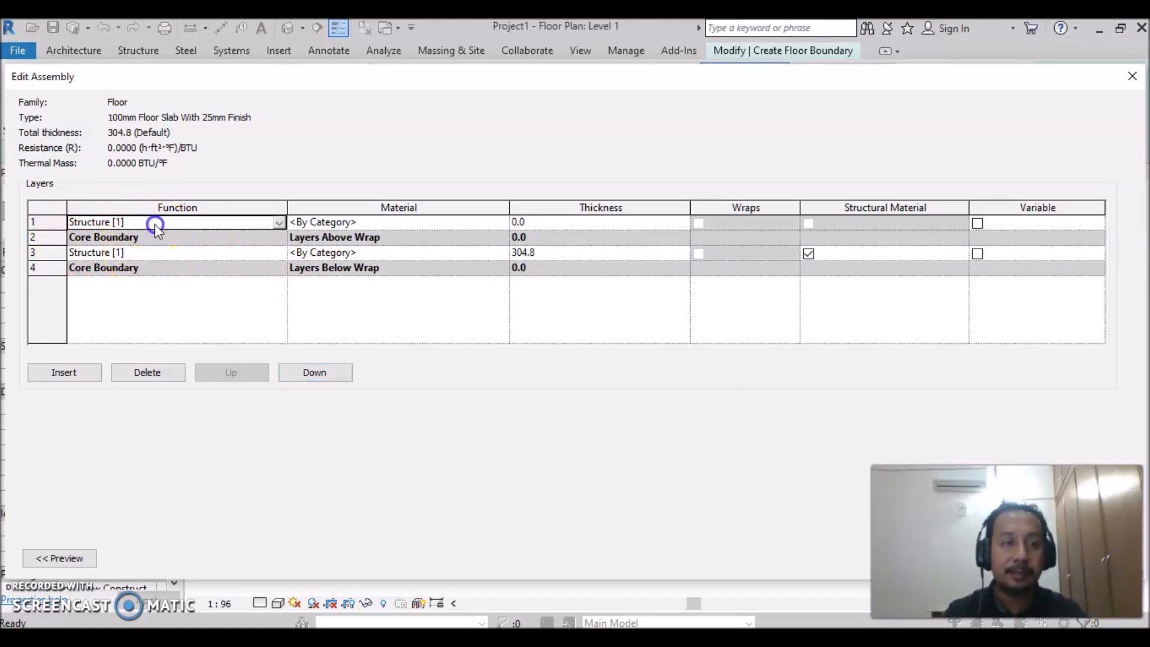
left_click(279, 223)
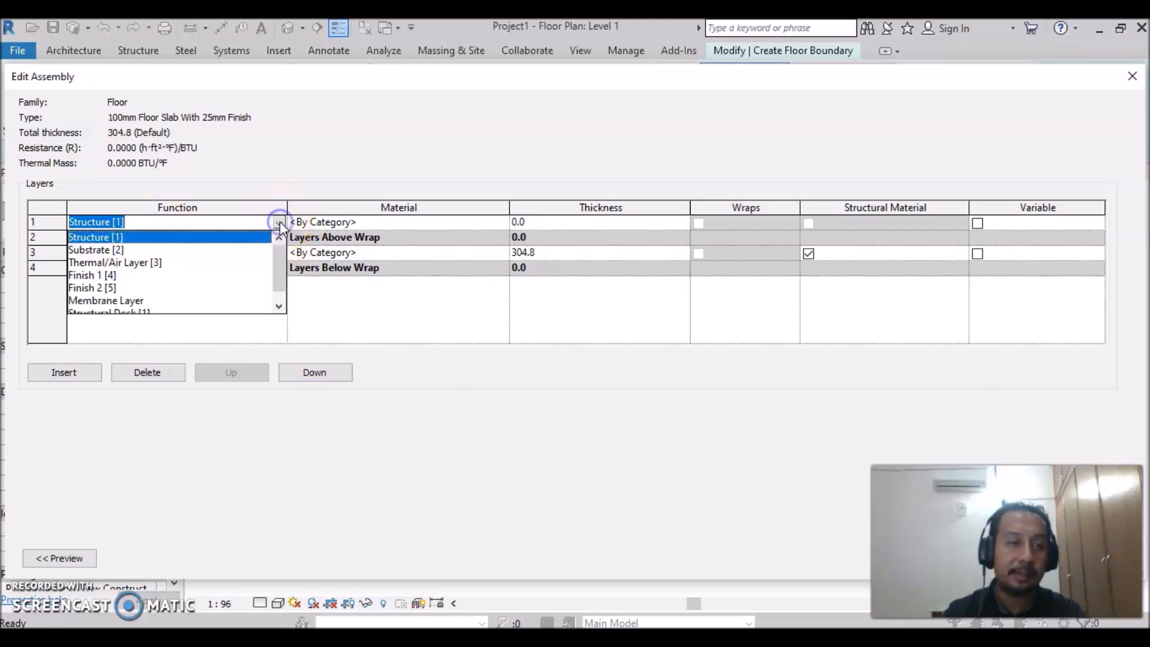
left_click(110, 275)
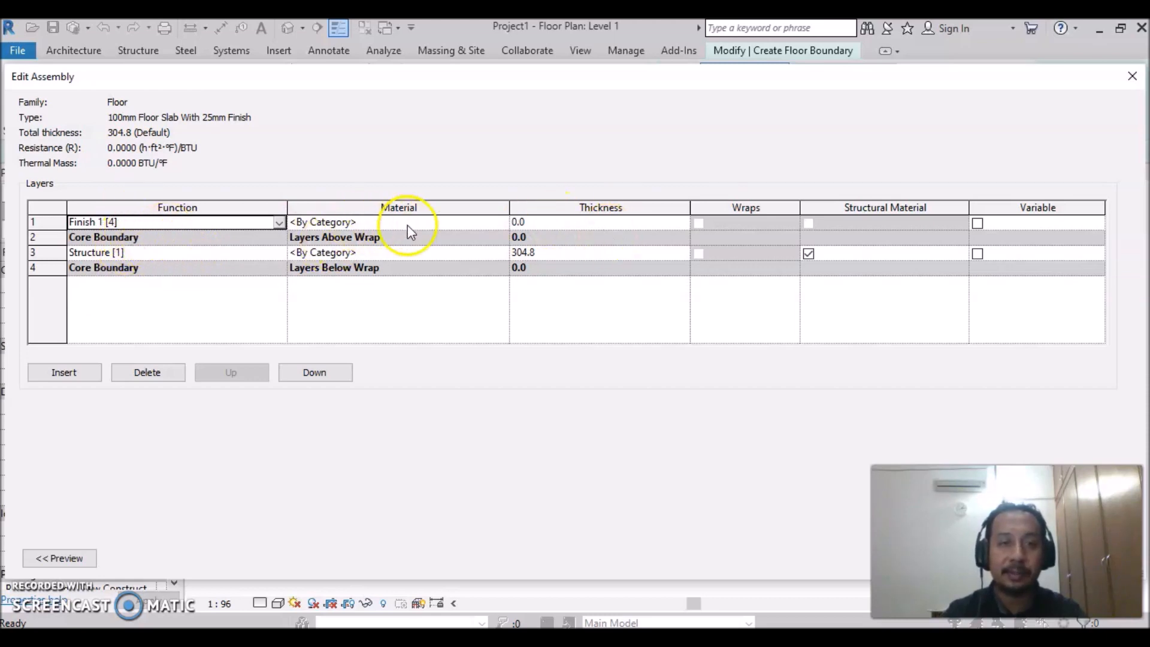
Open the material selection for the Finish 1 [4] layer and select Tile, Porcelain, 4in from the project materials
left_click(440, 220)
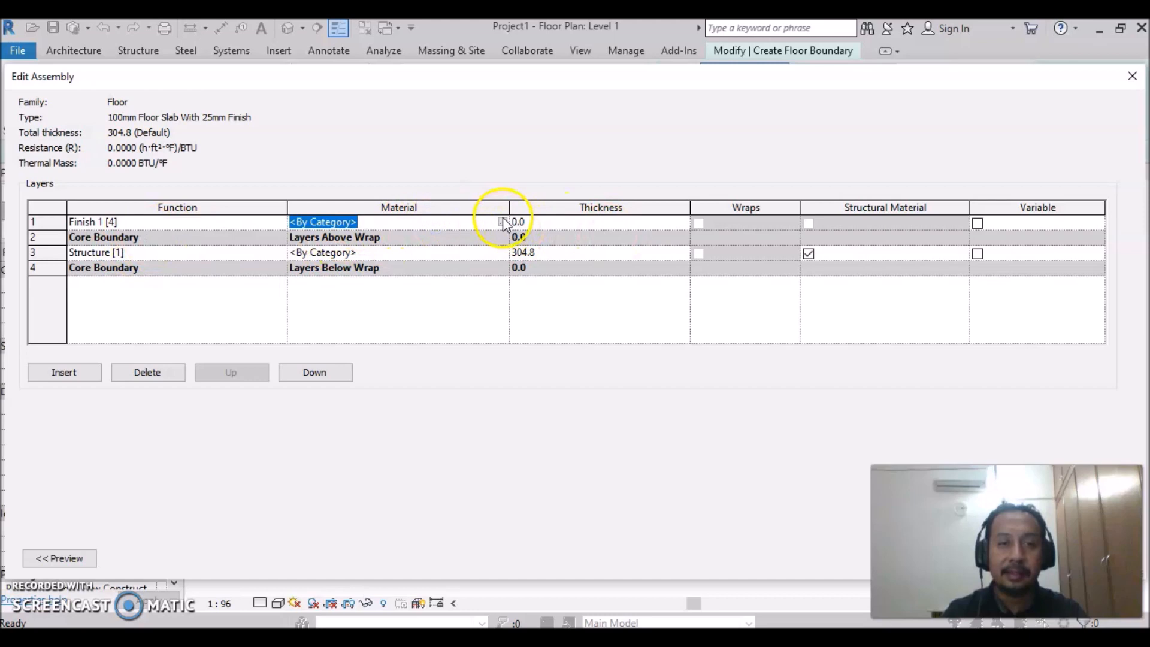
left_click(502, 223)
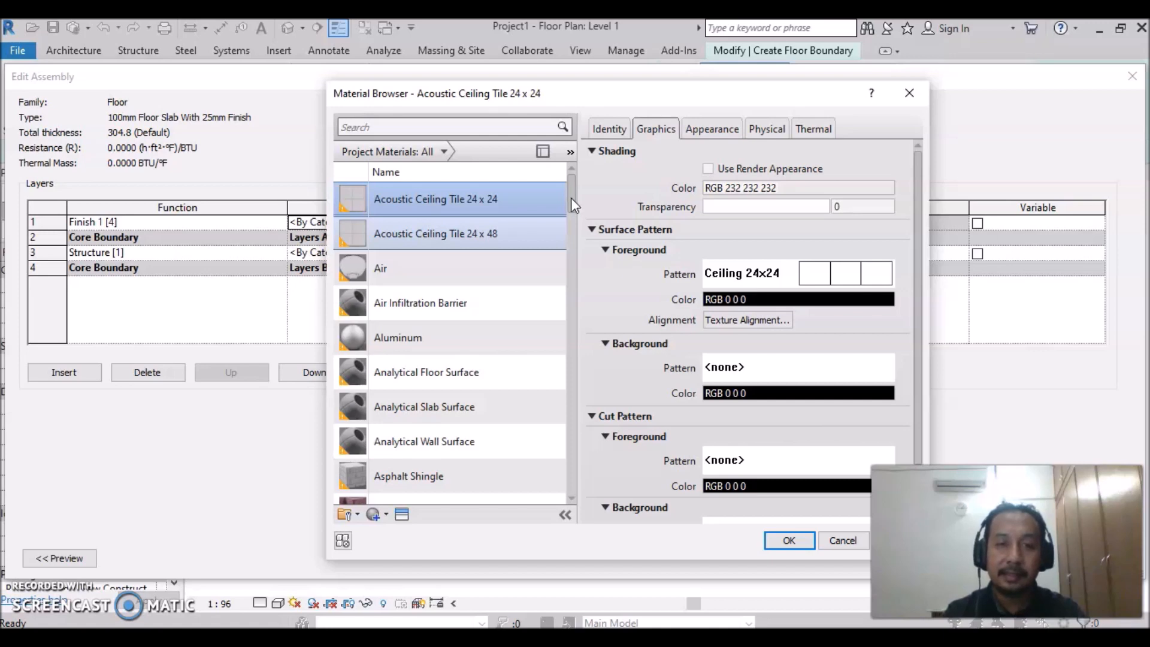
left_click_drag(570, 198, 584, 483)
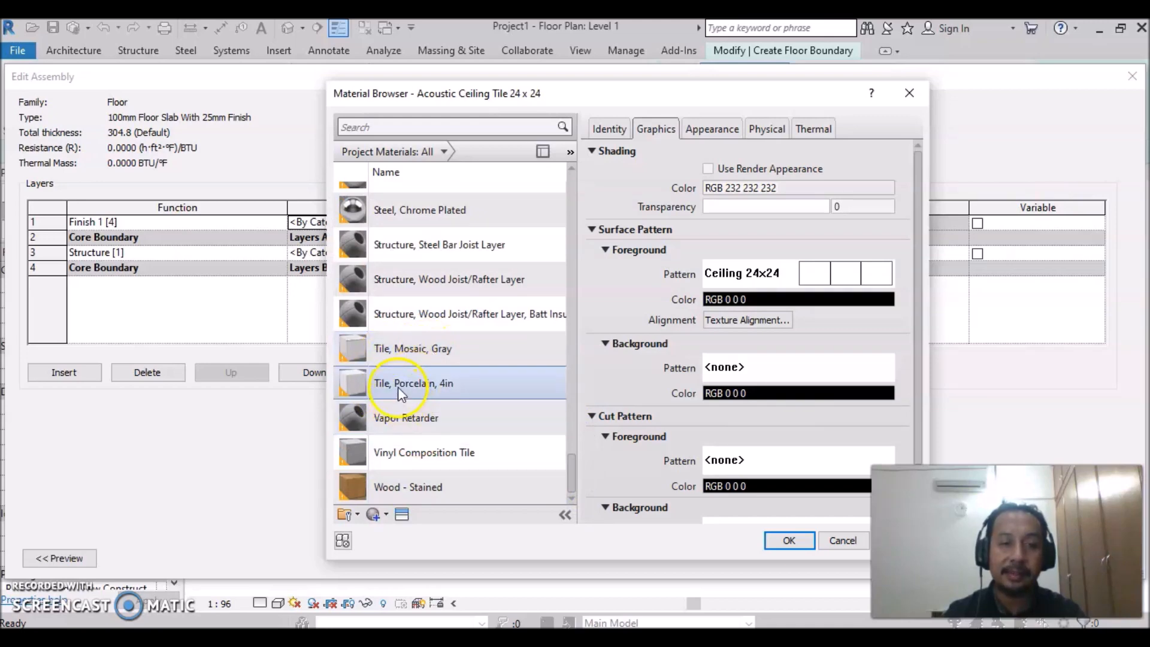
left_click_drag(573, 468, 578, 172)
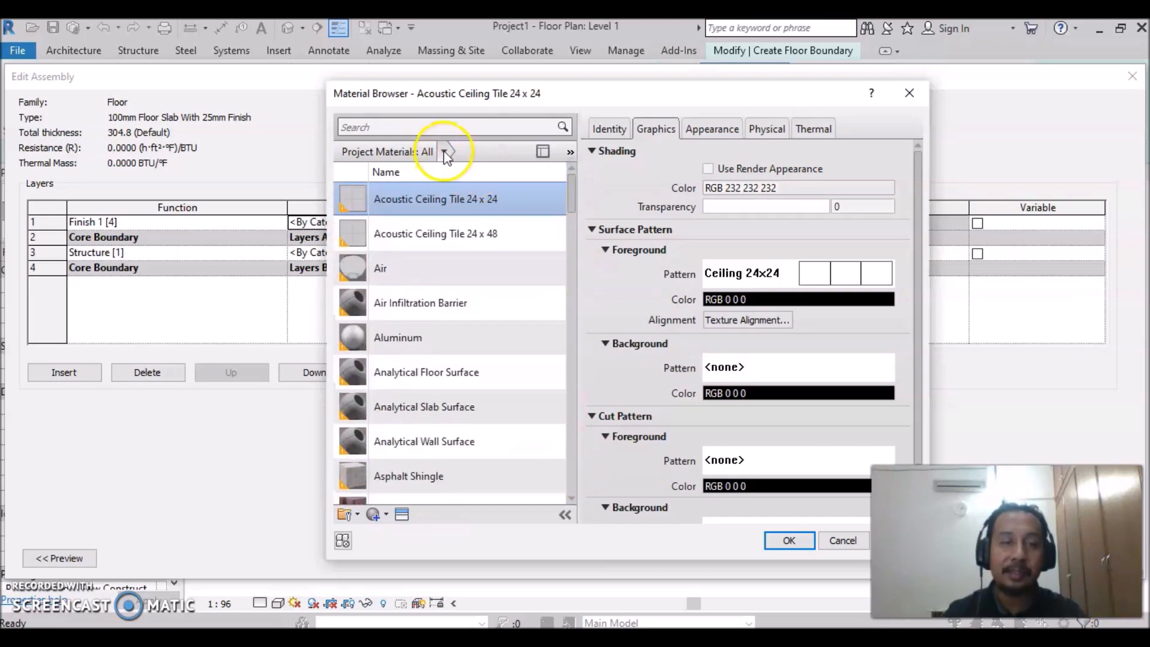
left_click(443, 153)
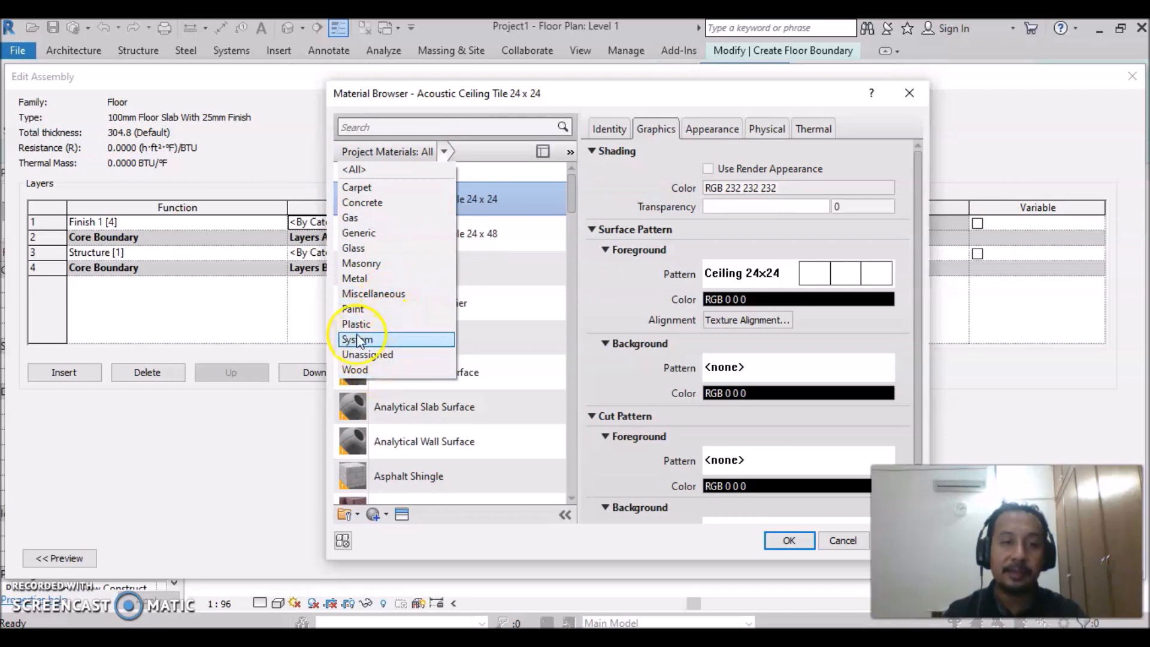
left_click(477, 158)
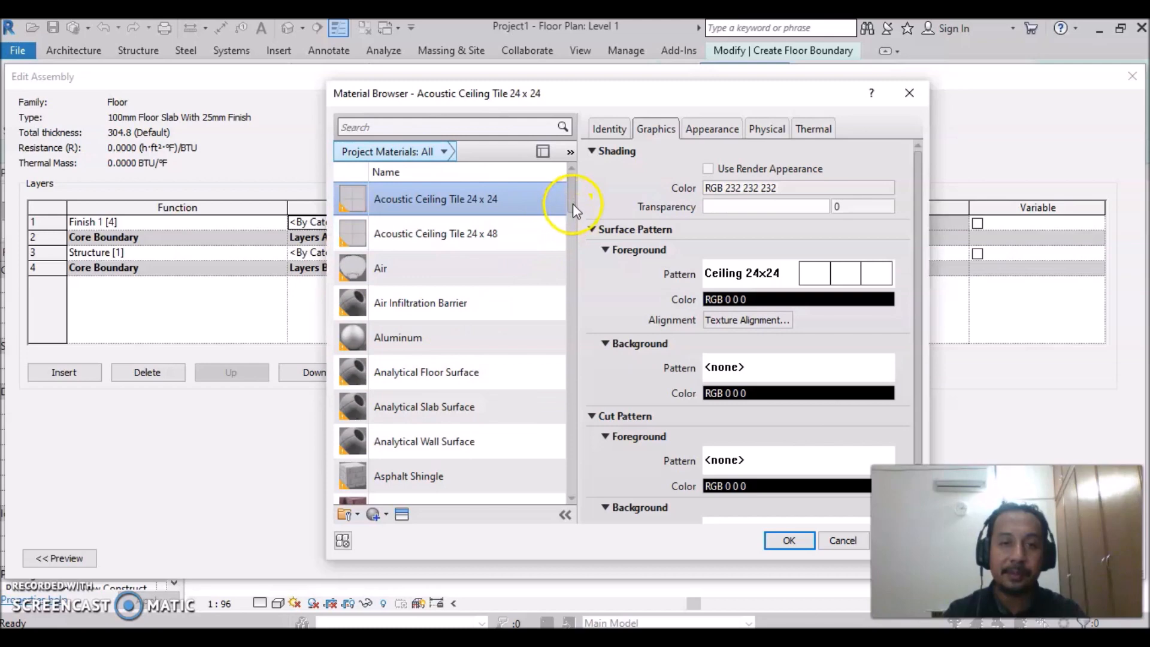
left_click_drag(570, 197, 572, 488)
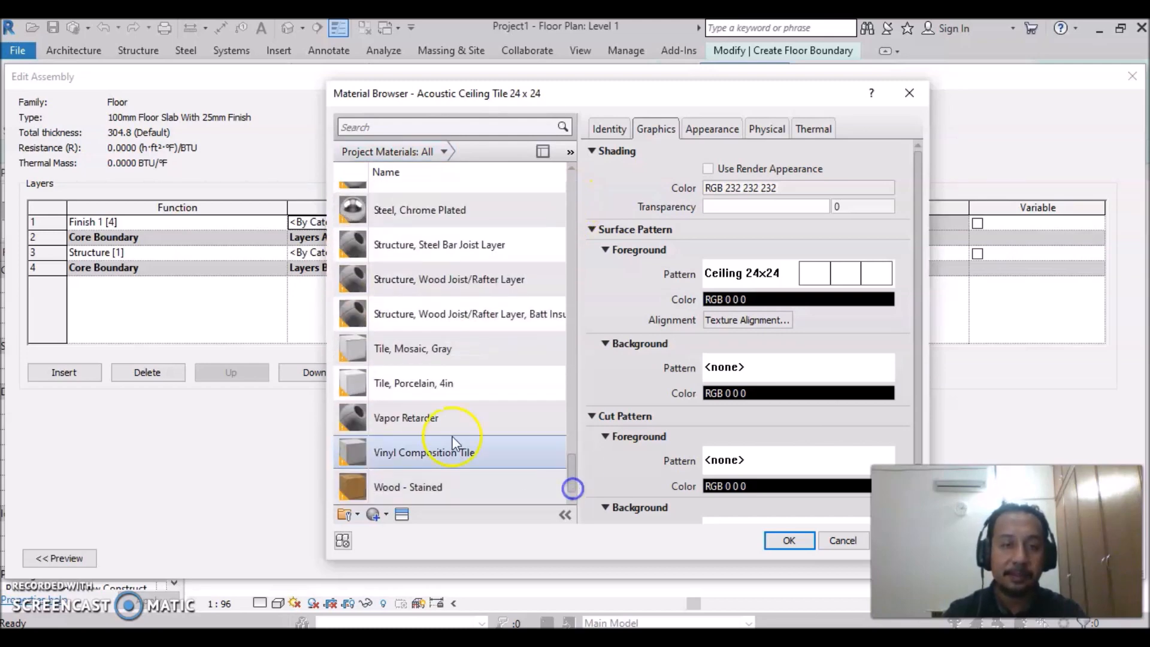
left_click(378, 386)
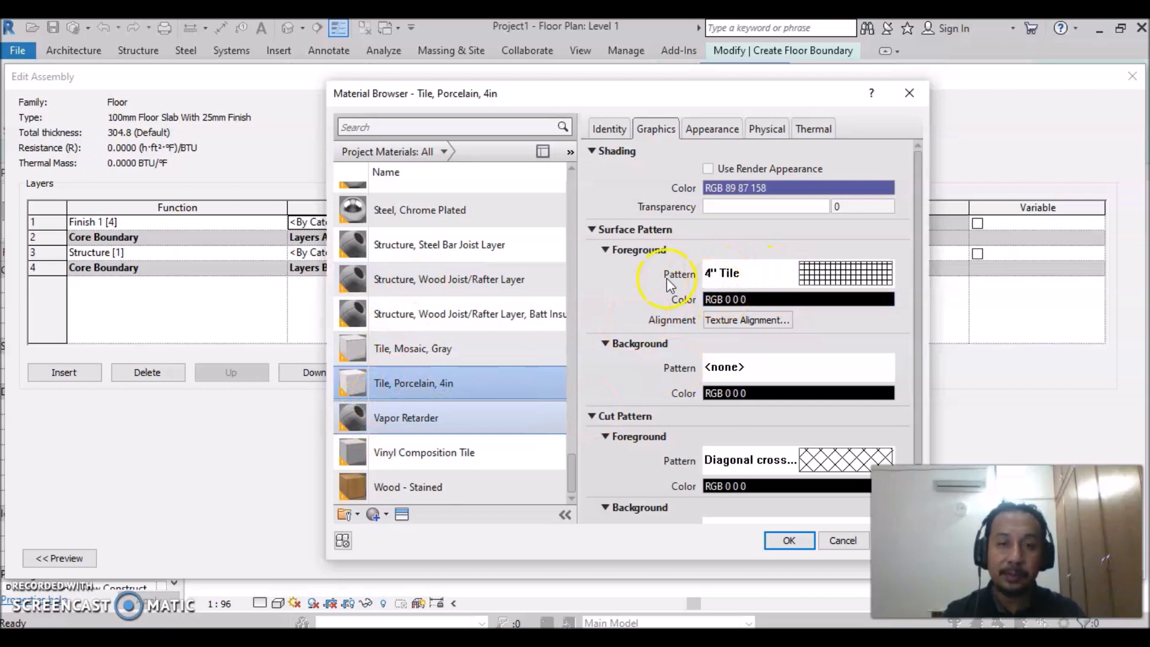
Duplicate the Tile, Porcelain, 4in material under the name "300 X 300mm Floor Tiles"
left_click(386, 515)
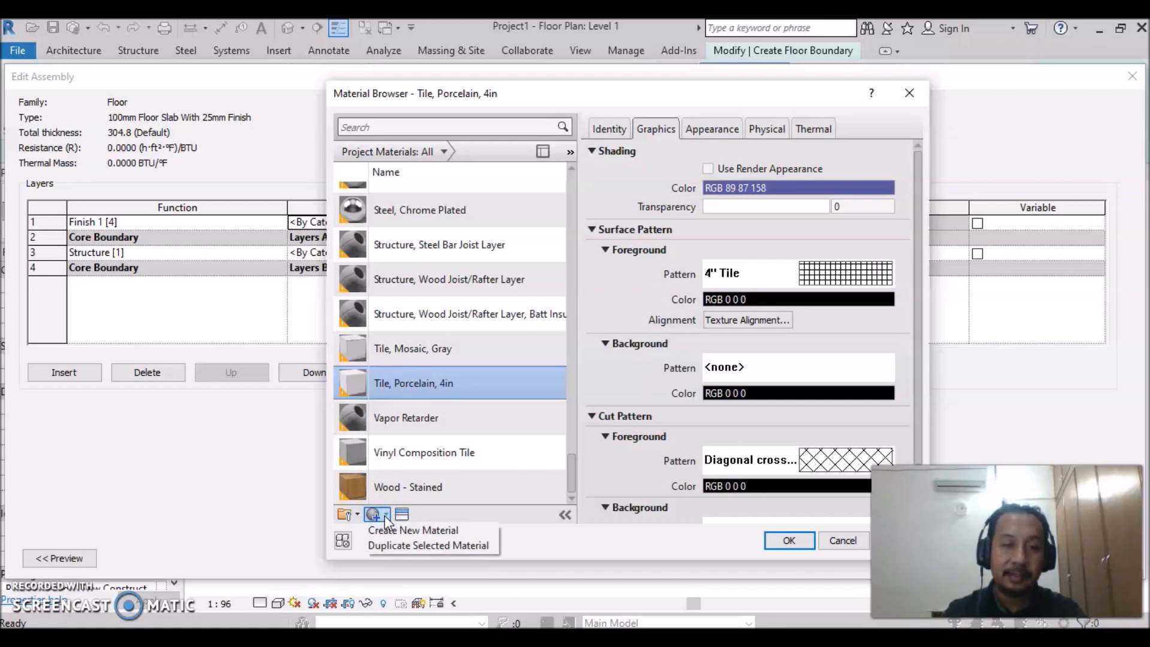
left_click(387, 545)
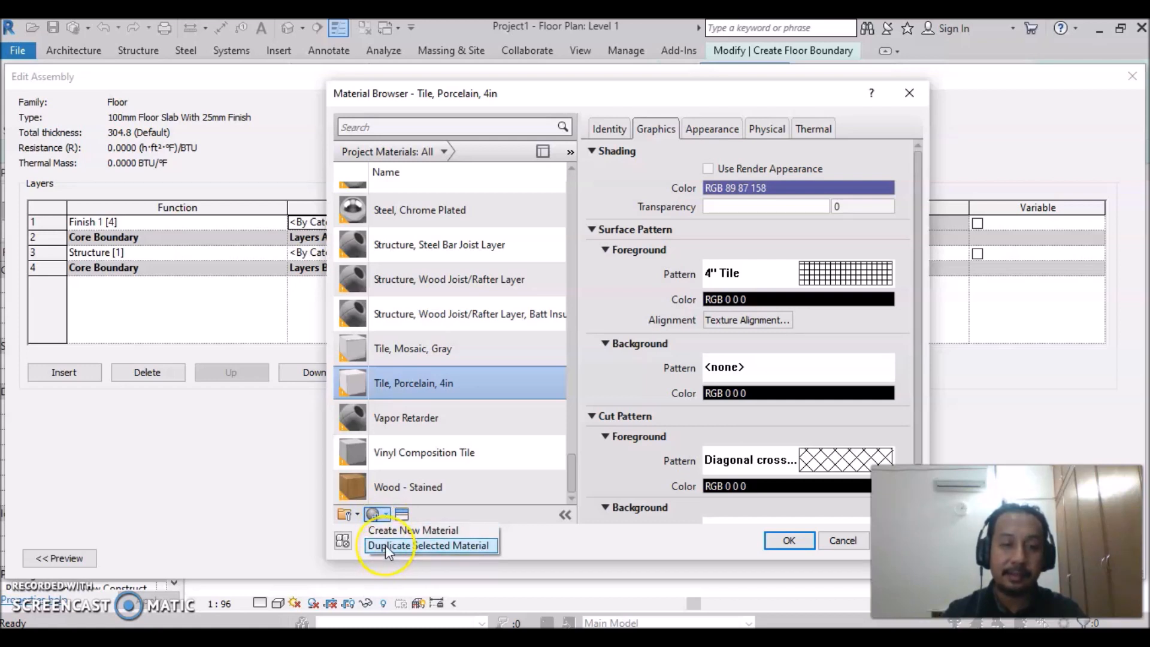
left_click(386, 545)
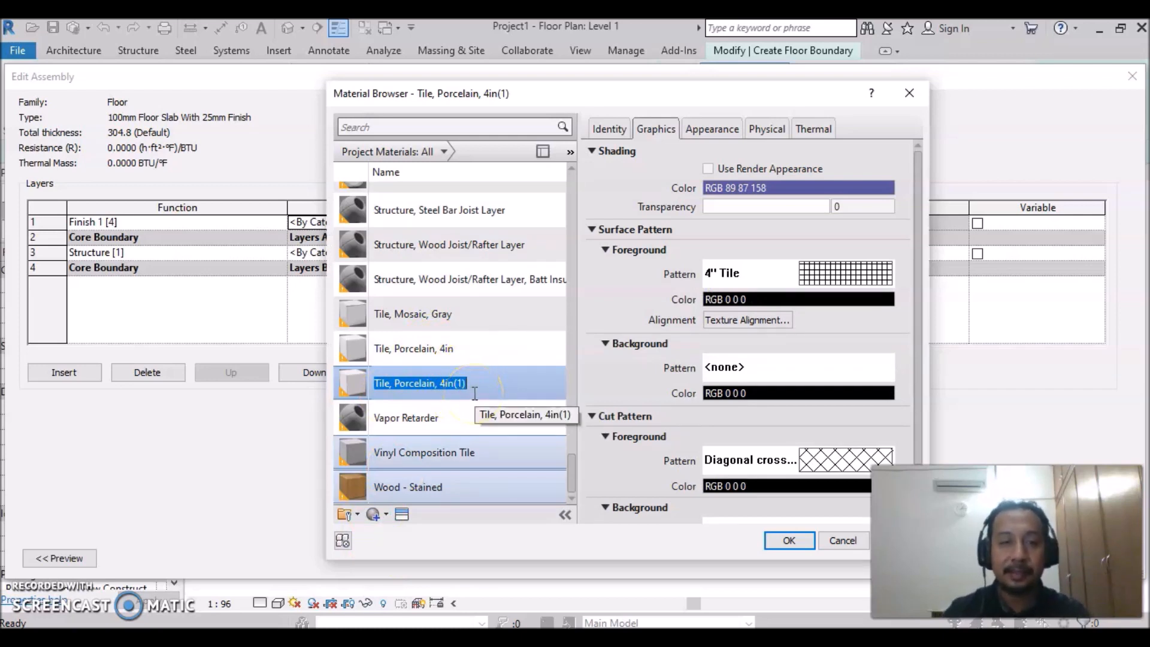
type("300 X 300mm Floor Tiles")
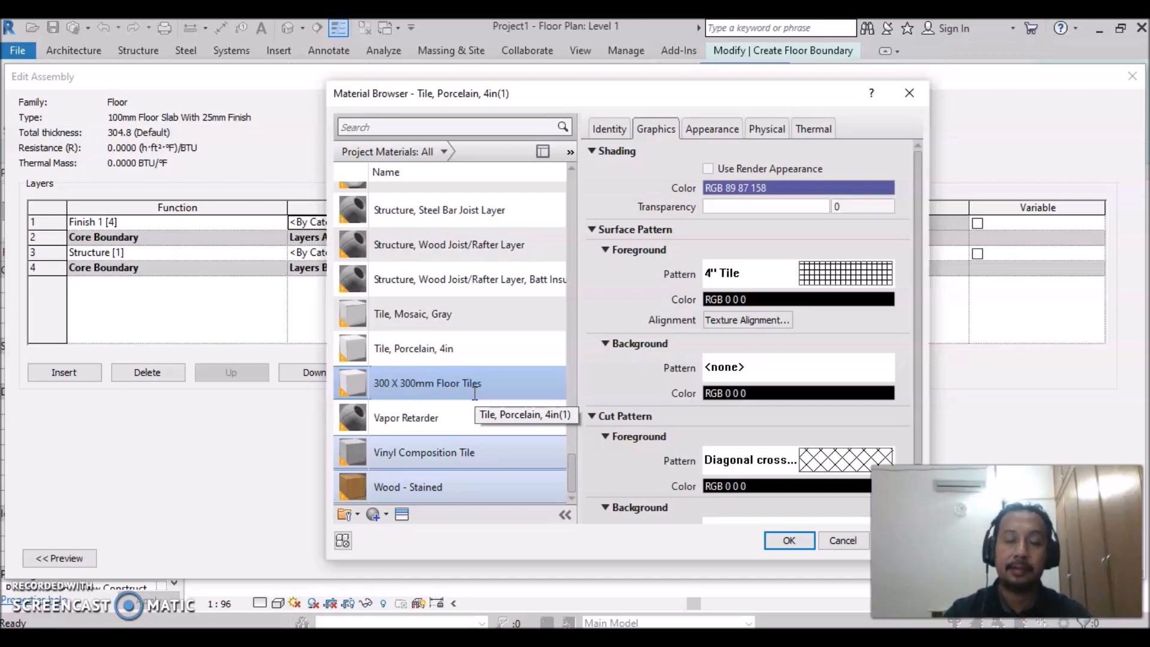
left_click(503, 385, "shift")
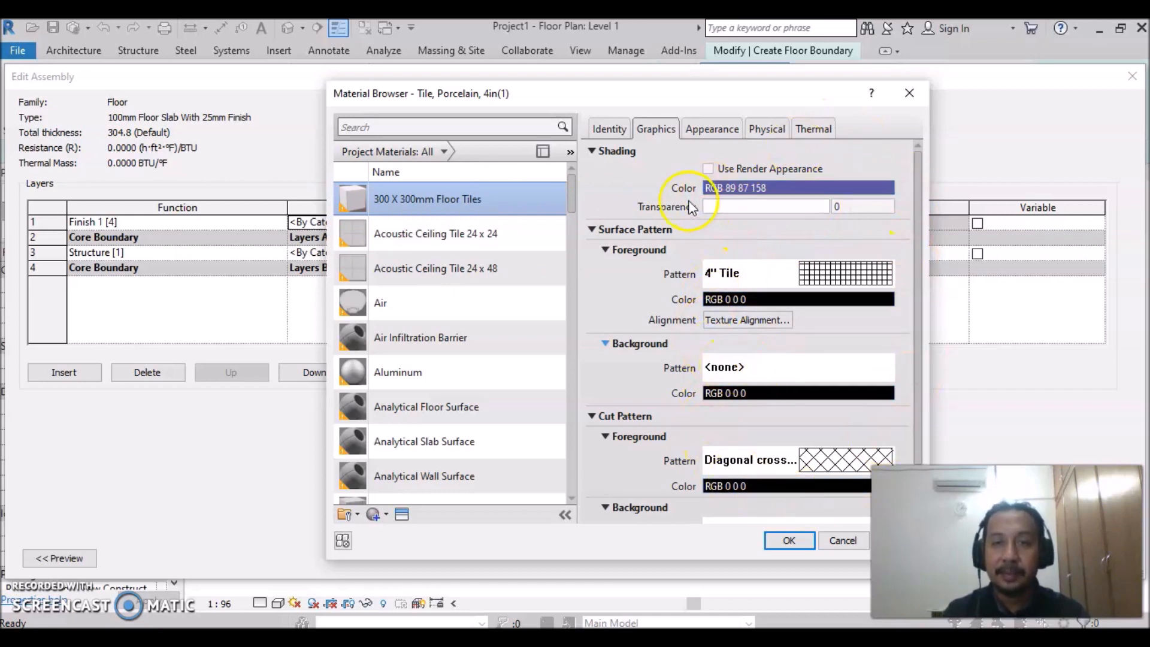
Set the shading color of the 300 X 300mm Floor Tiles material to magenta, RGB 255 0 255
left_click(748, 191)
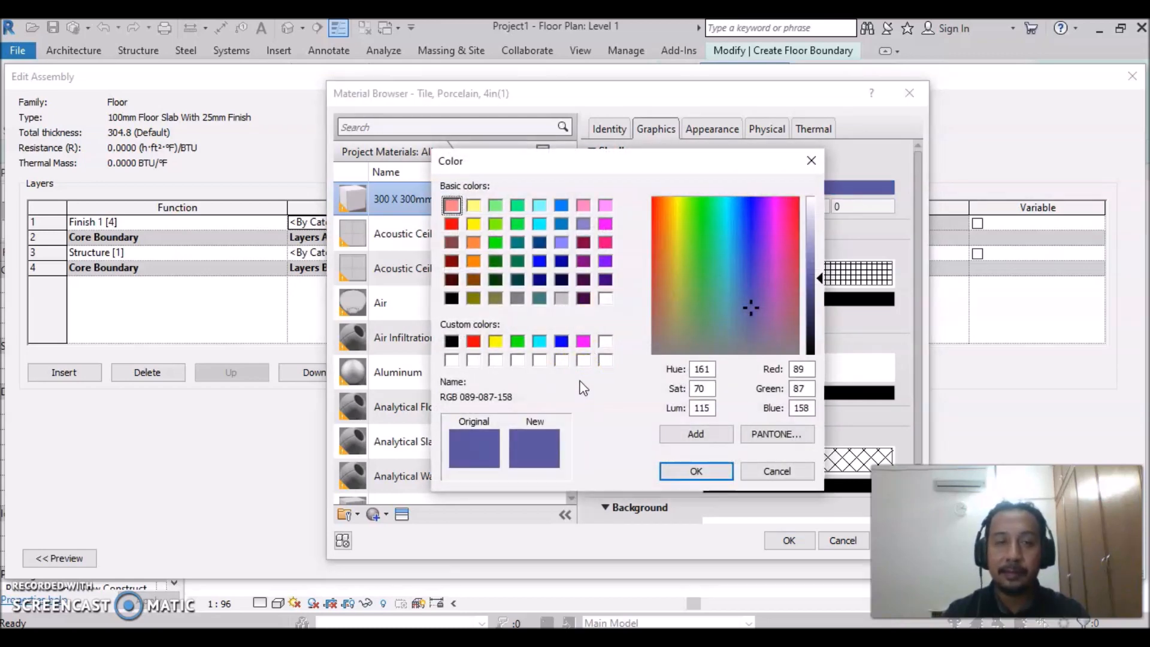
left_click(583, 344)
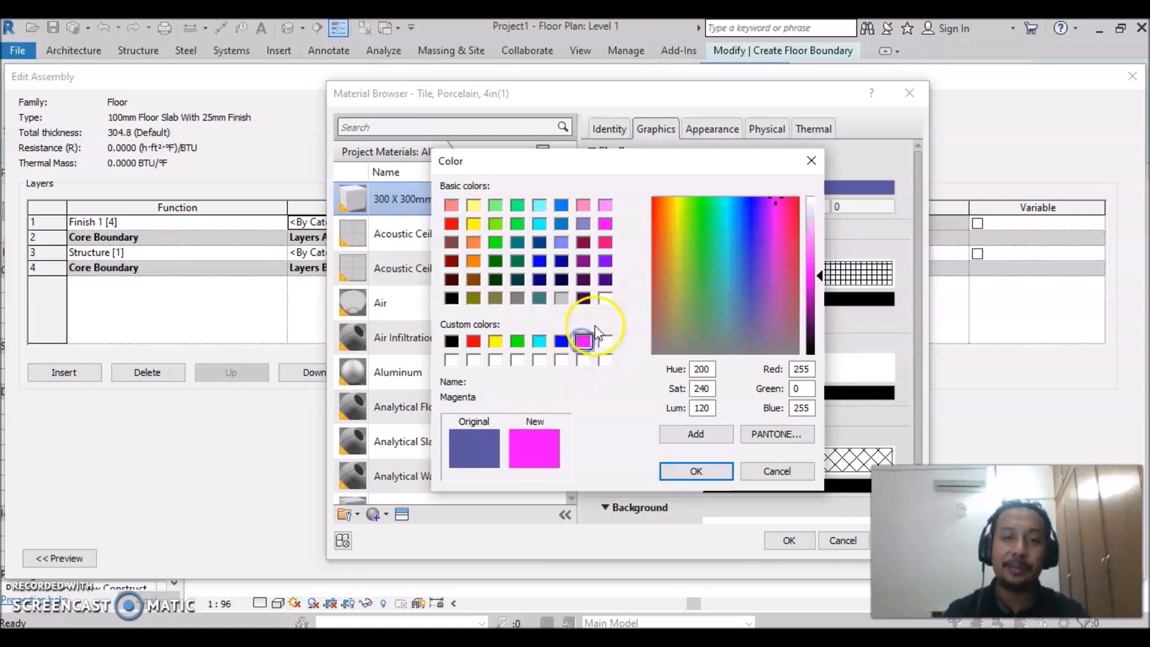
left_click(695, 474)
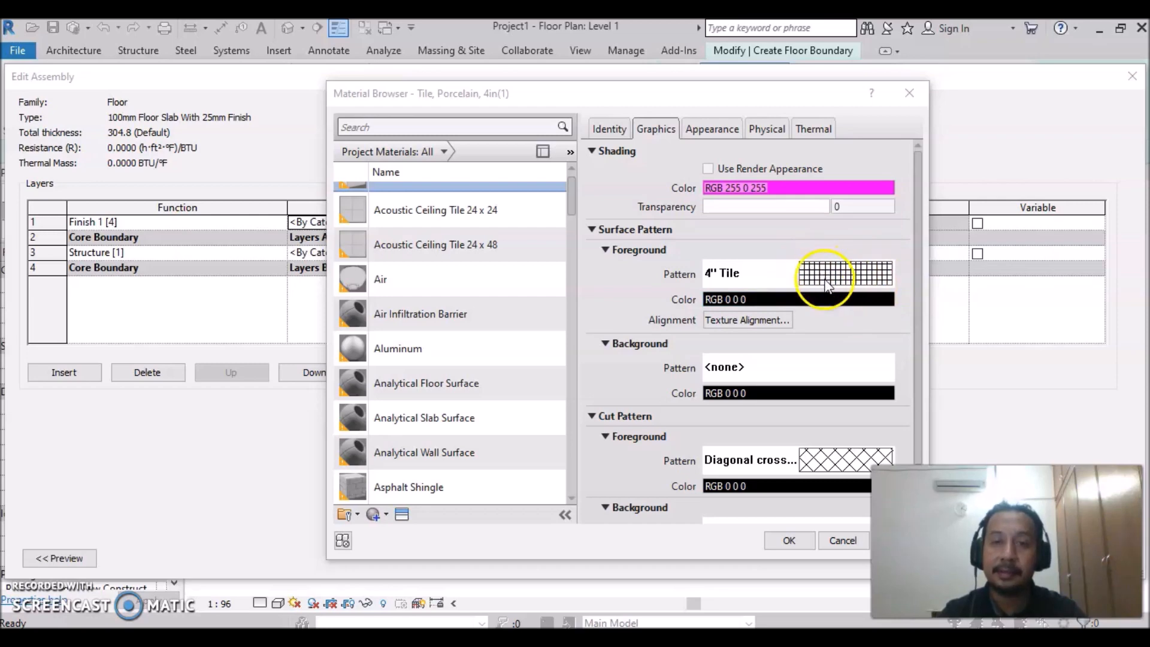
Duplicate the 4" Tile model pattern for the surface foreground and name the copy "300 x 300 Tile"
left_click(781, 274)
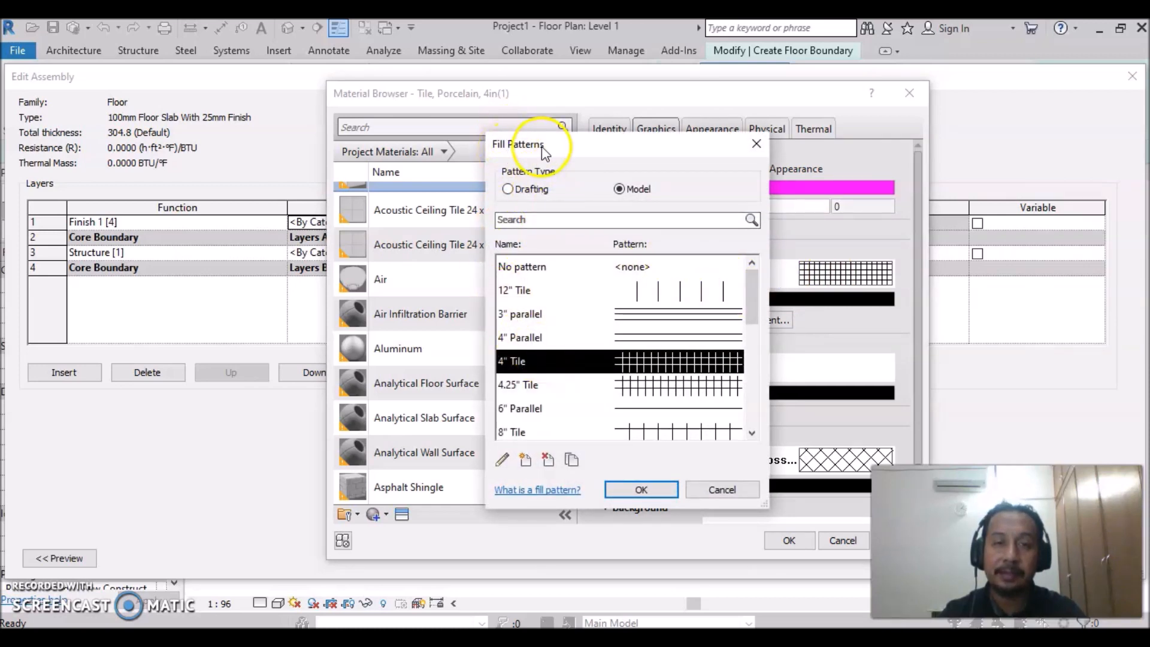
left_click_drag(754, 307, 752, 323)
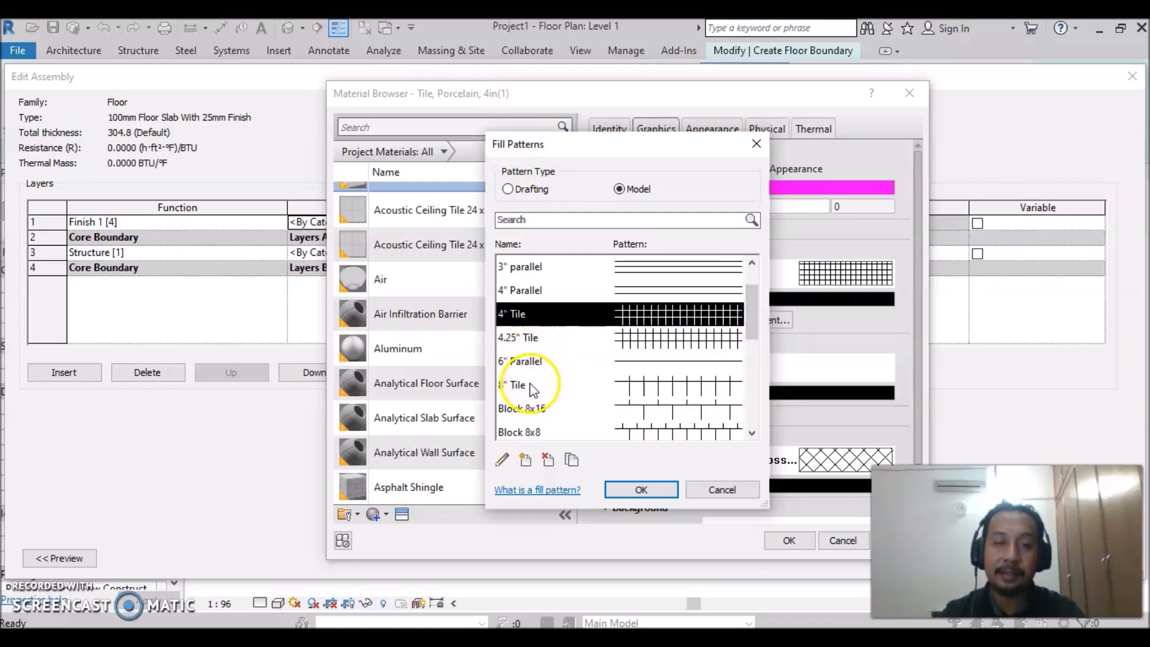
left_click_drag(751, 315, 752, 324)
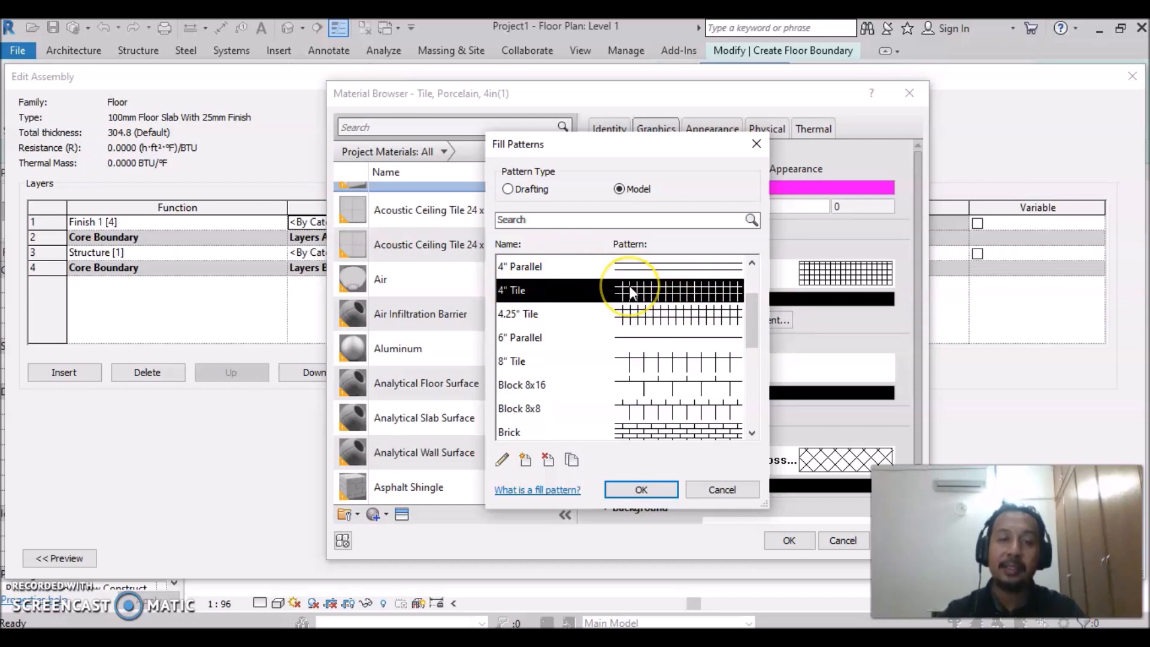
left_click(573, 459)
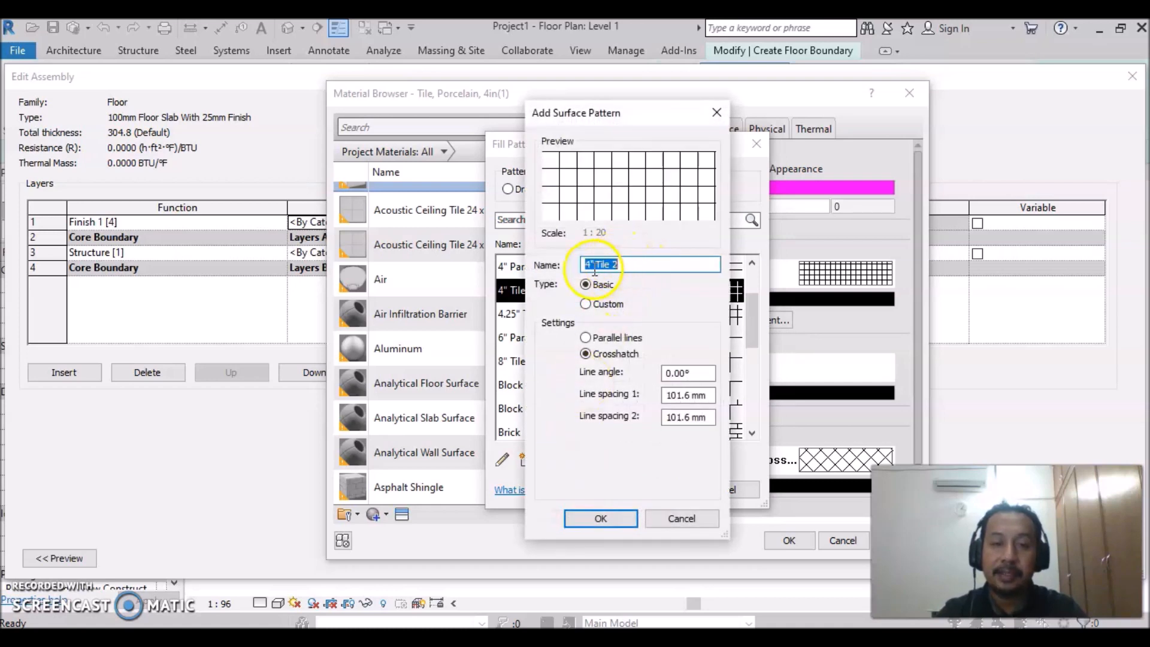
left_click_drag(591, 264, 585, 265)
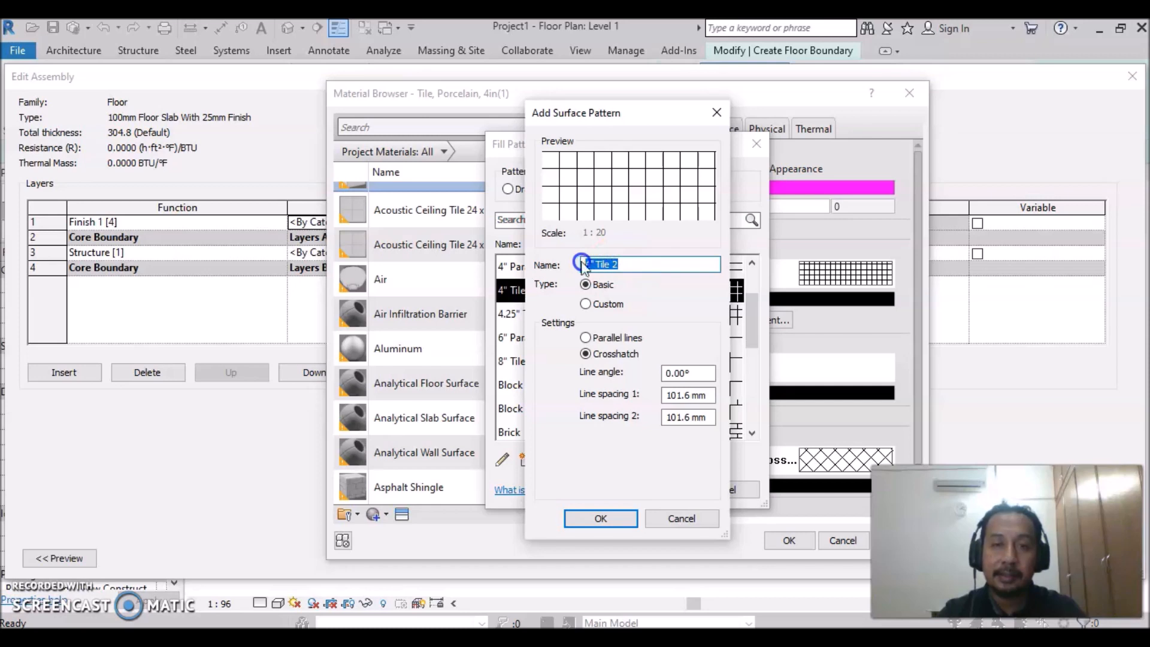
left_click_drag(585, 264, 606, 259)
type("300 x 300")
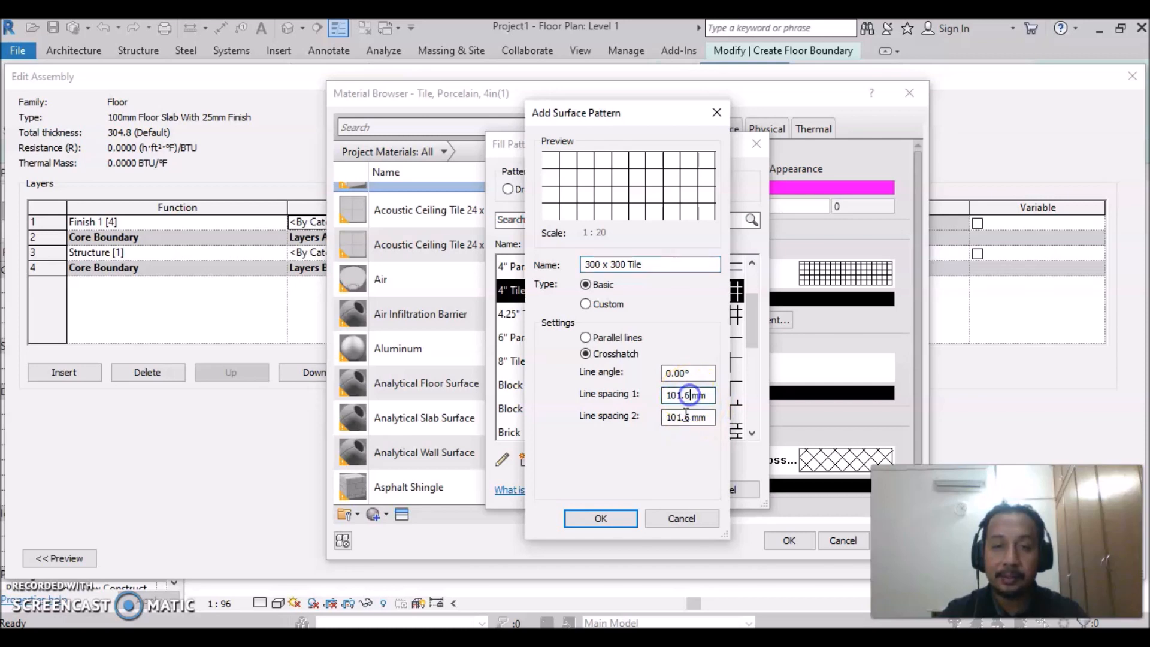
Set both line spacings of the new pattern to 300 mm and assign it as the material's surface foreground pattern
left_click_drag(691, 394, 658, 398)
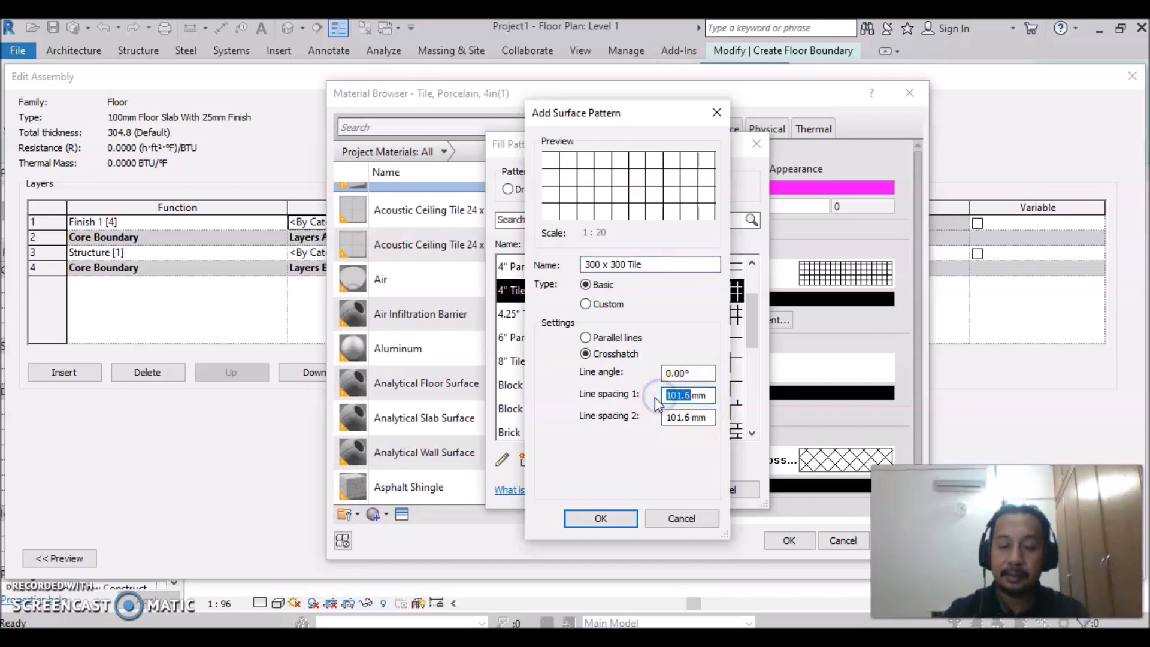
type("300")
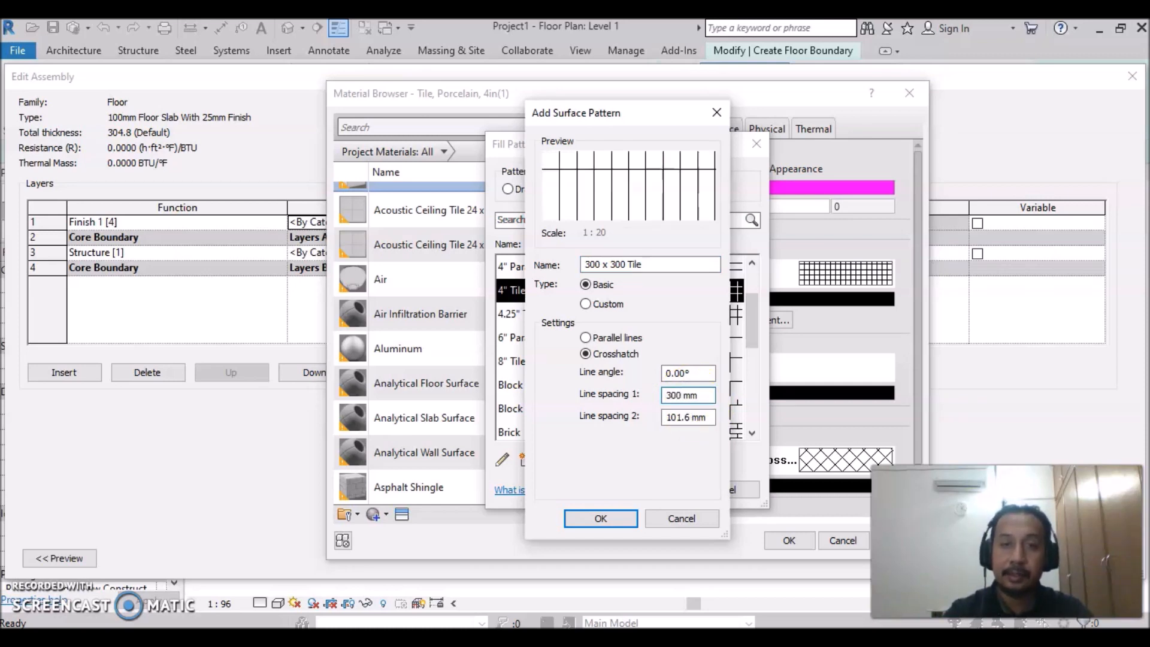
left_click_drag(680, 418, 654, 416)
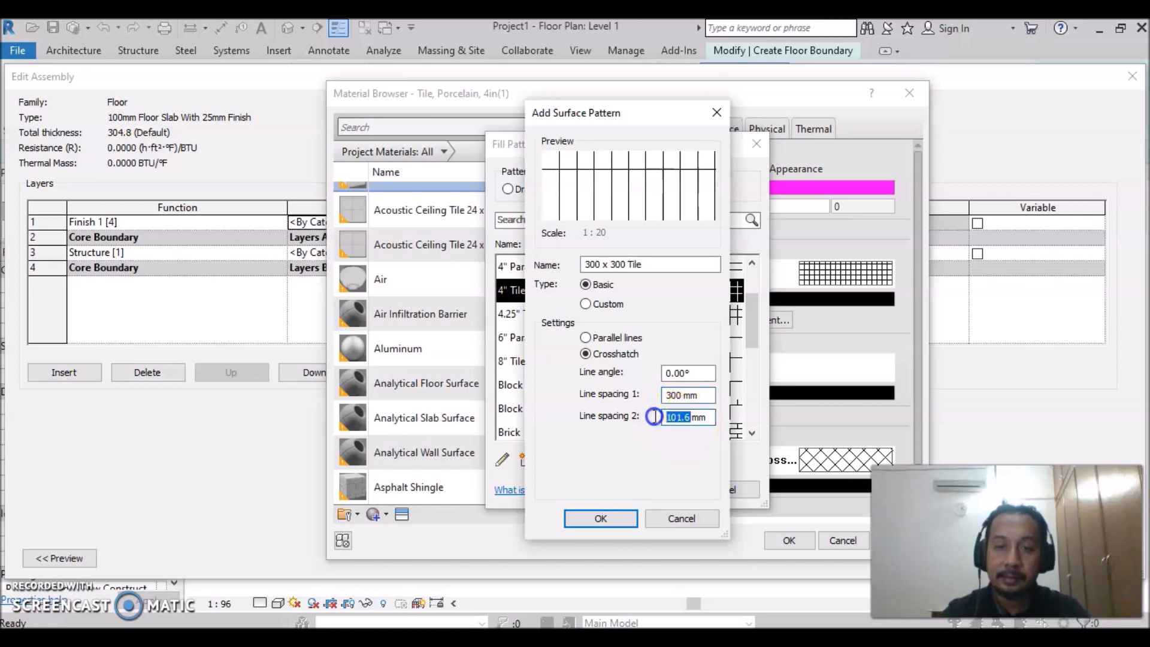
type("300")
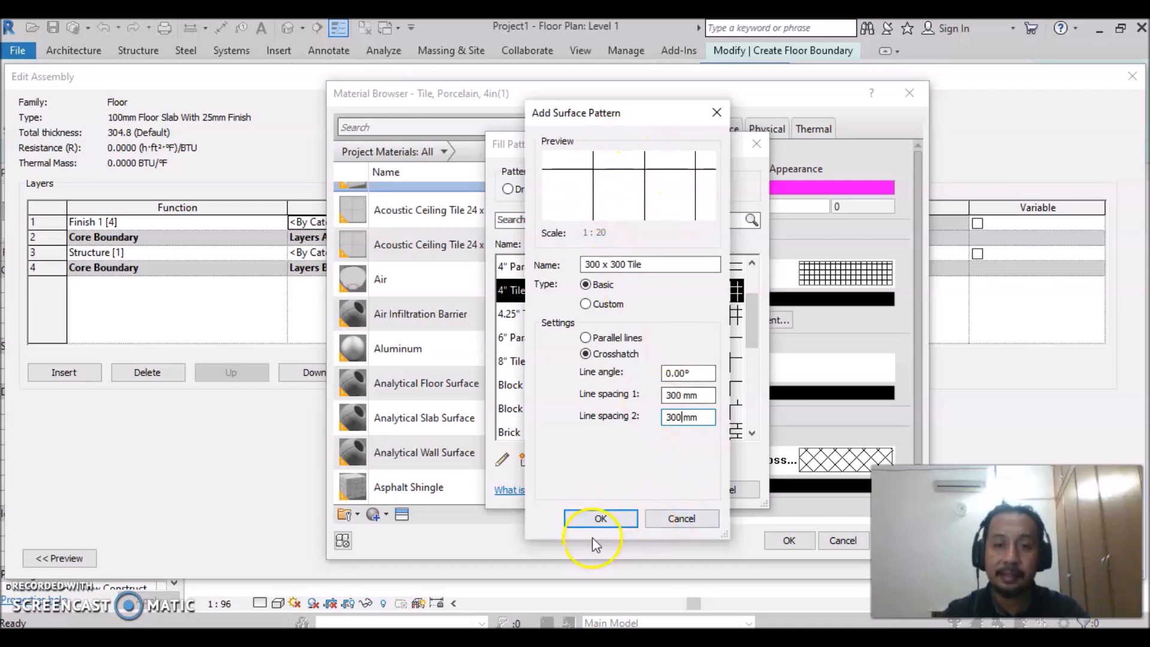
left_click(601, 520)
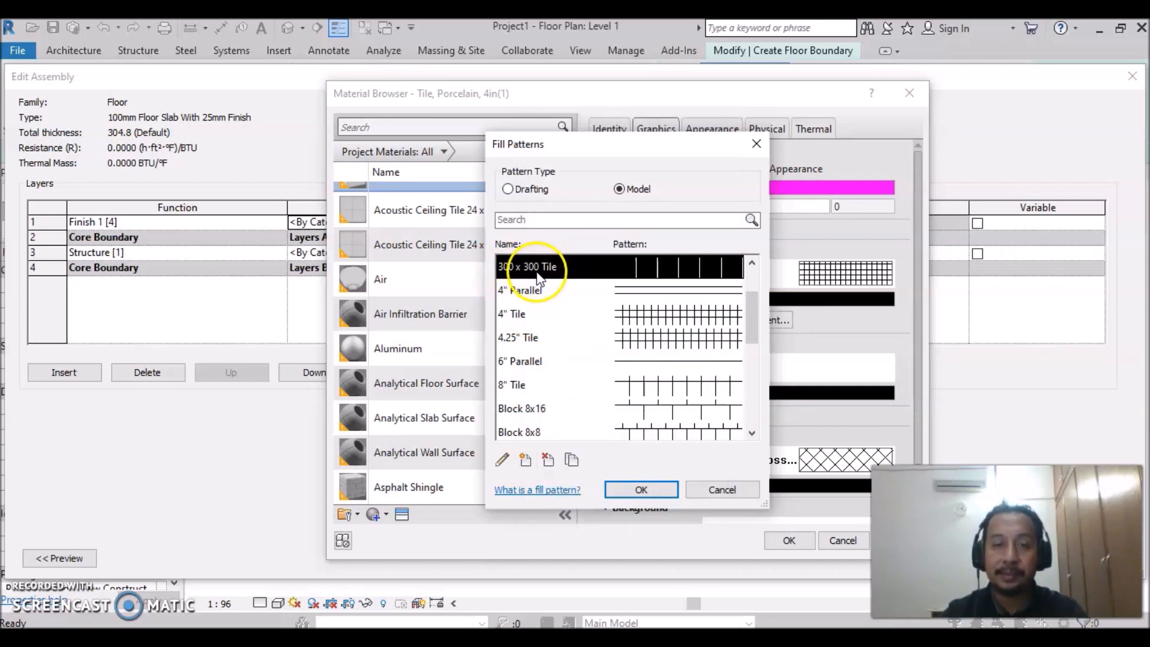
left_click(641, 489)
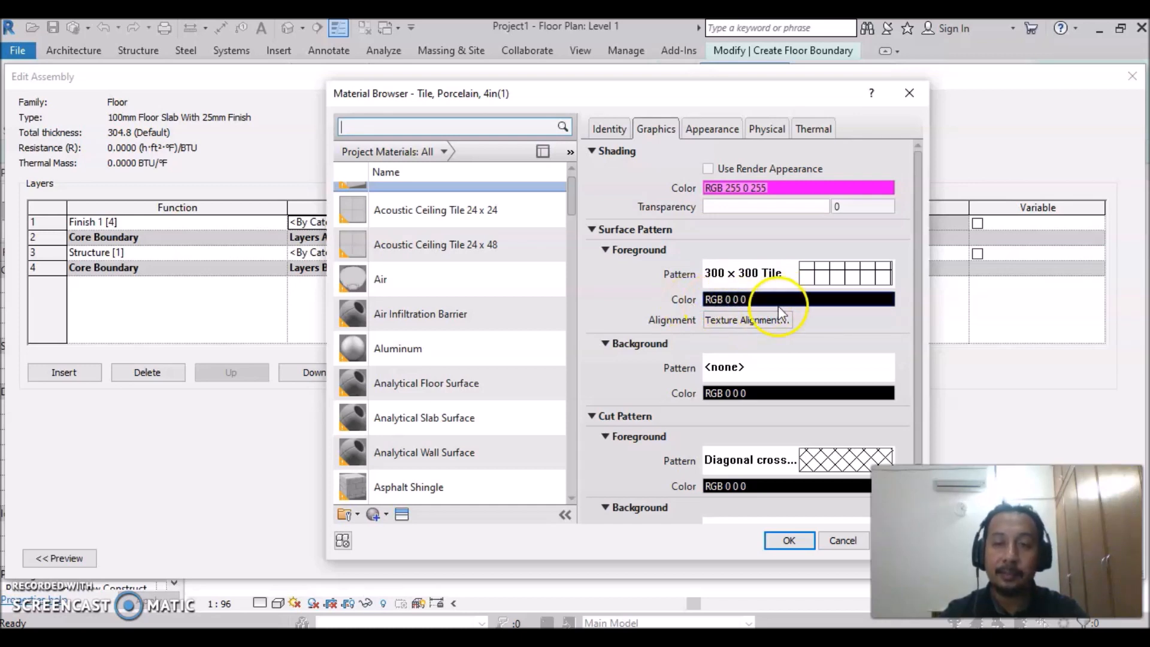
Set the surface foreground pattern color to grey, RGB 128 128 128, and apply the material changes
left_click(835, 300)
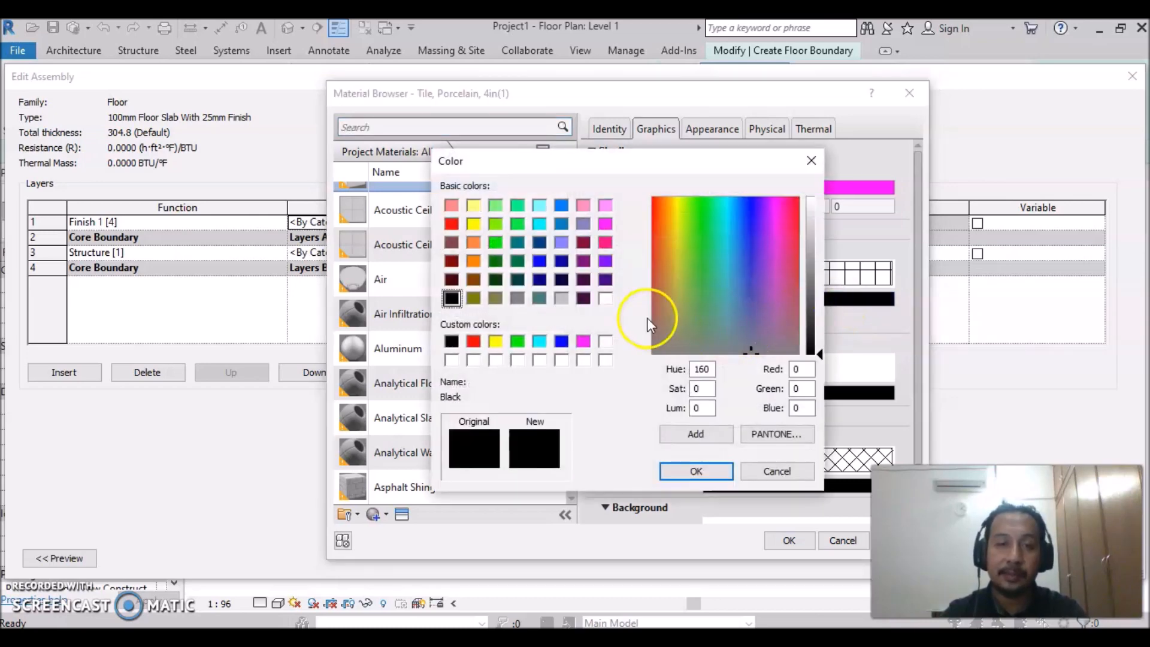
left_click(518, 298)
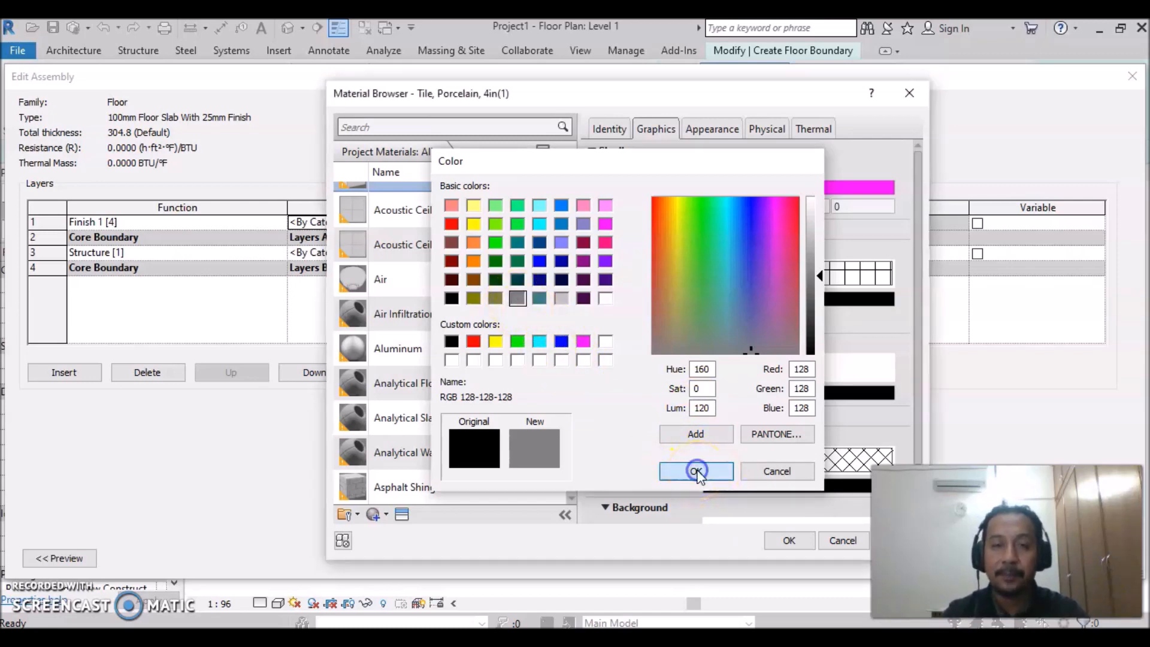
left_click(696, 471)
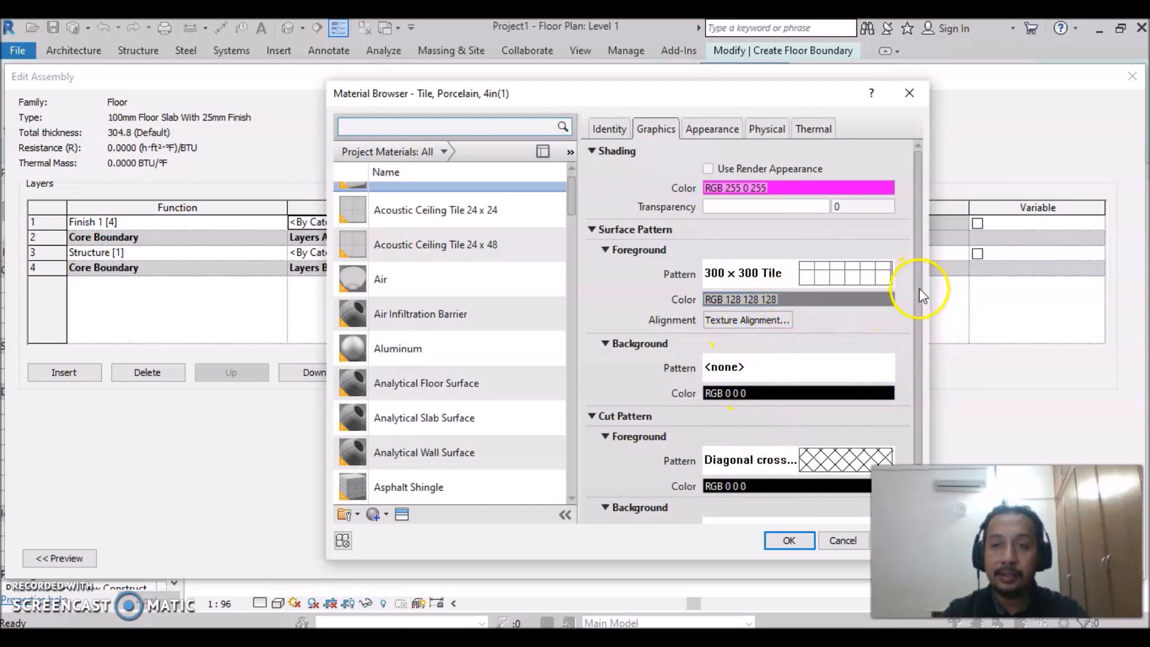
left_click_drag(920, 287, 919, 301)
mouse_move(703, 95)
left_mouse_down()
mouse_move(598, 60)
mouse_move(531, 66)
left_mouse_up()
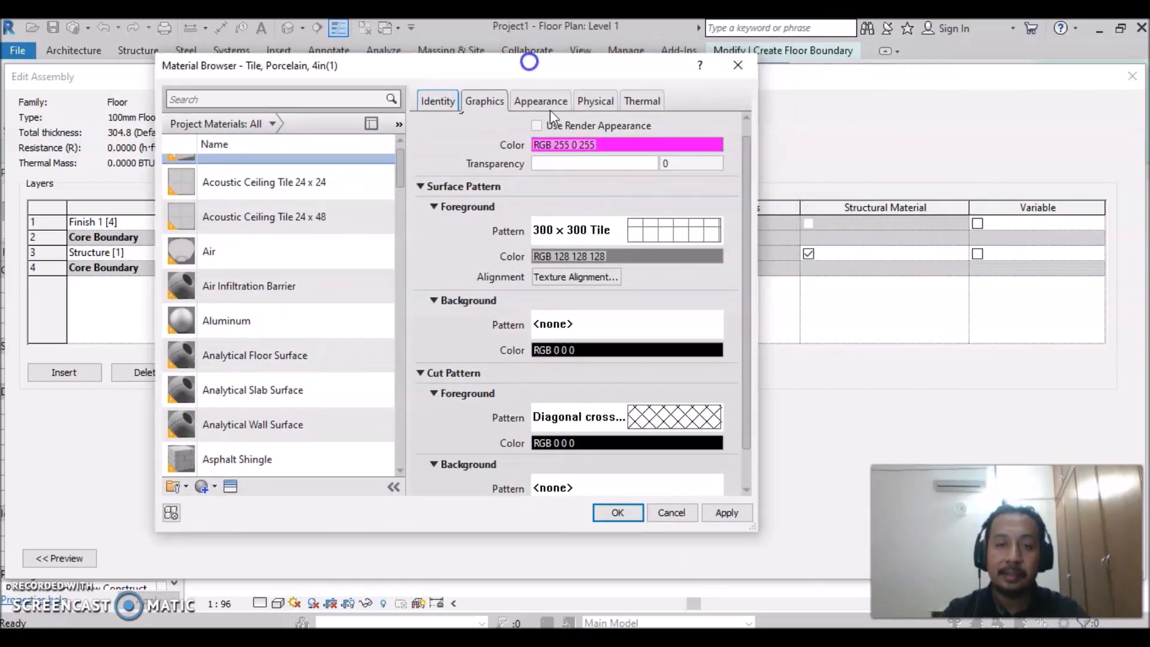
left_click_drag(745, 365, 748, 378)
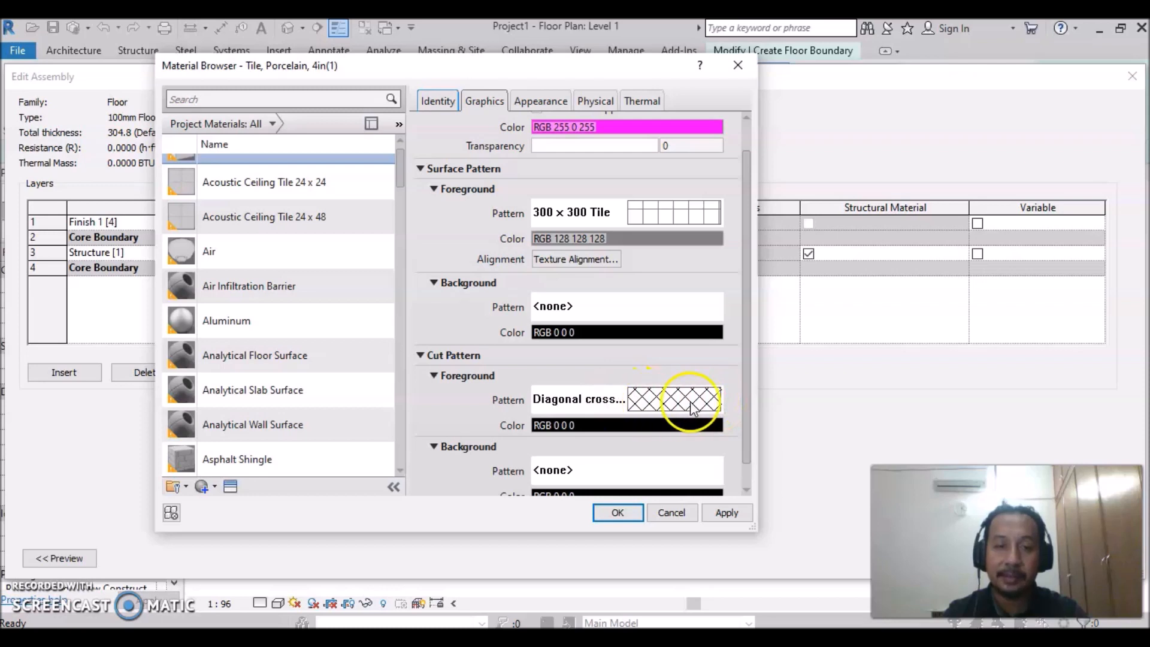
left_click_drag(747, 349, 752, 402)
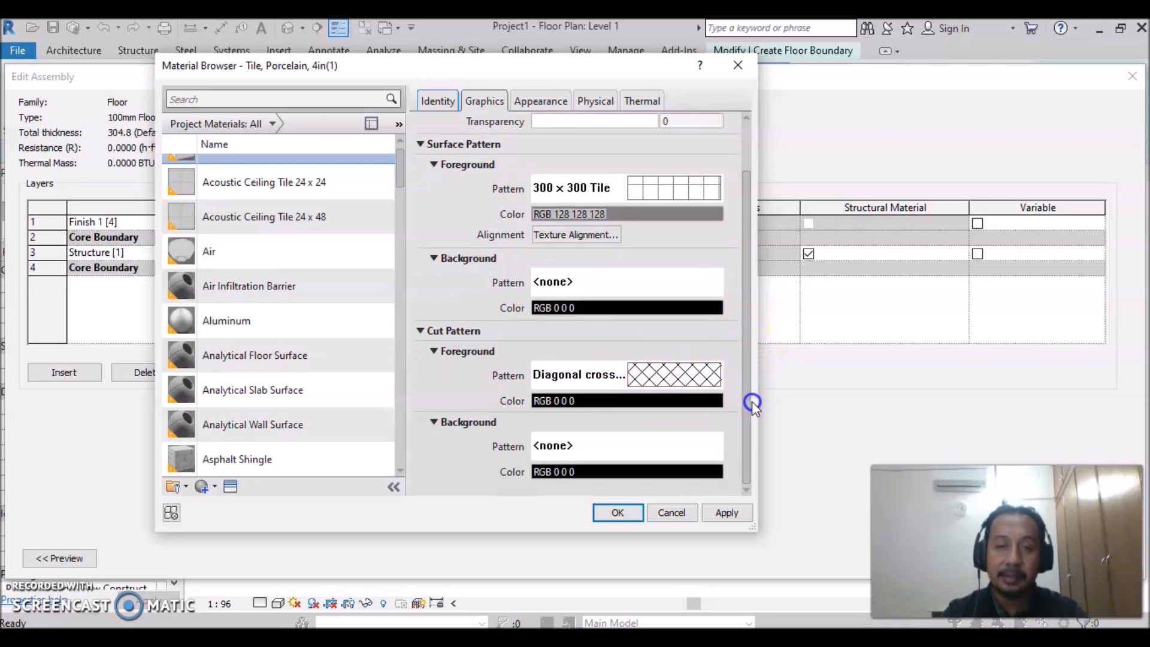
left_click(727, 513)
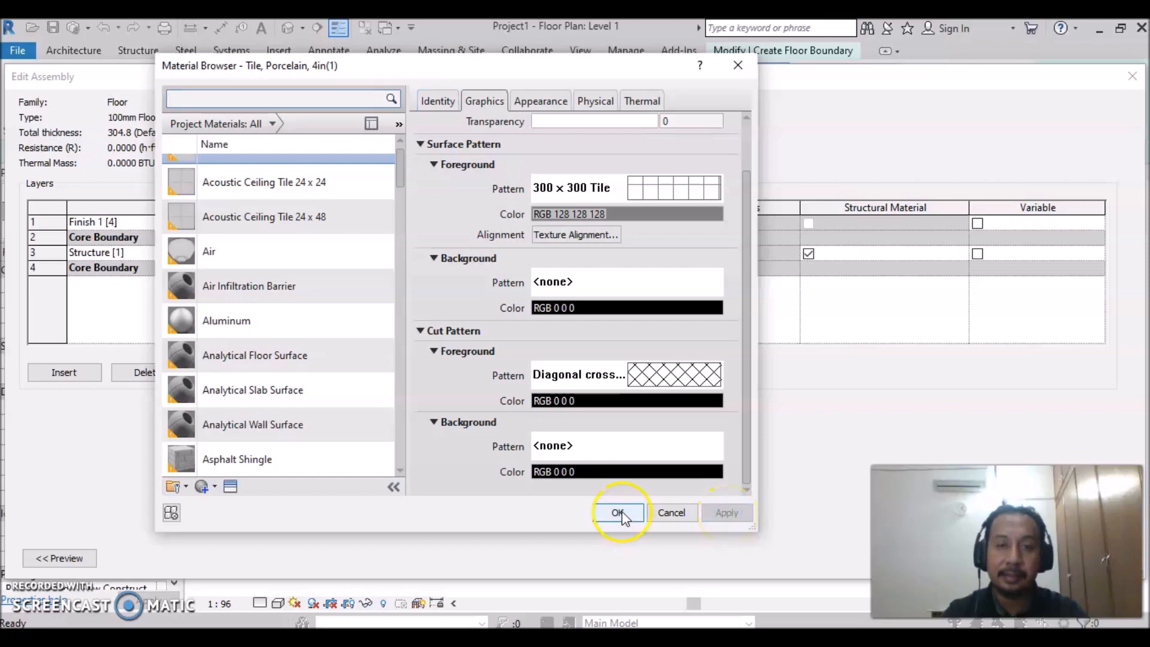
Assign the 300 X 300mm Floor Tiles material to the Finish 1 layer and set the layer's thickness to 25 mm
left_click(617, 512)
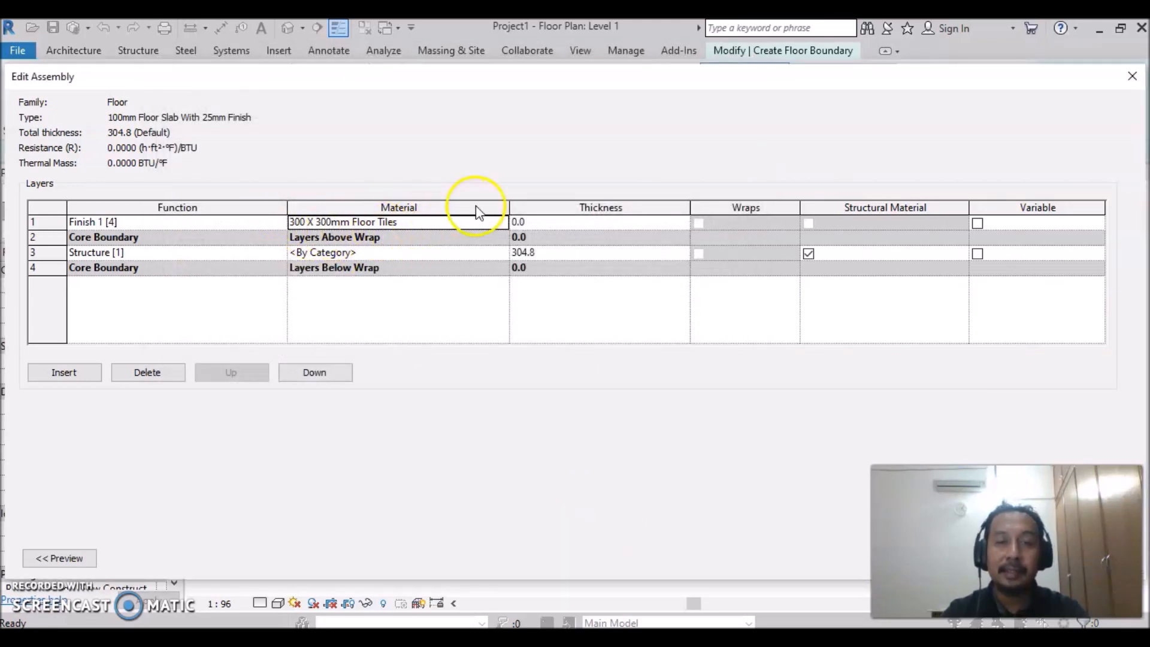
left_click(541, 224)
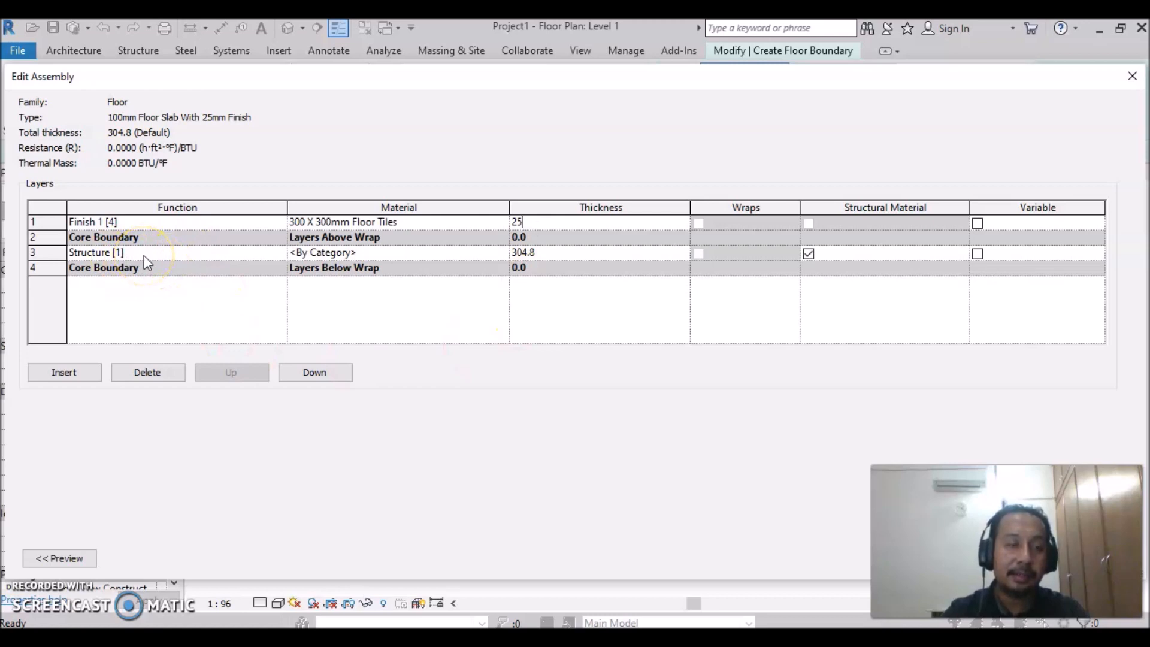
Choose Concrete, Cast-in-Place gray as the material for the Structure layer
left_click(399, 256)
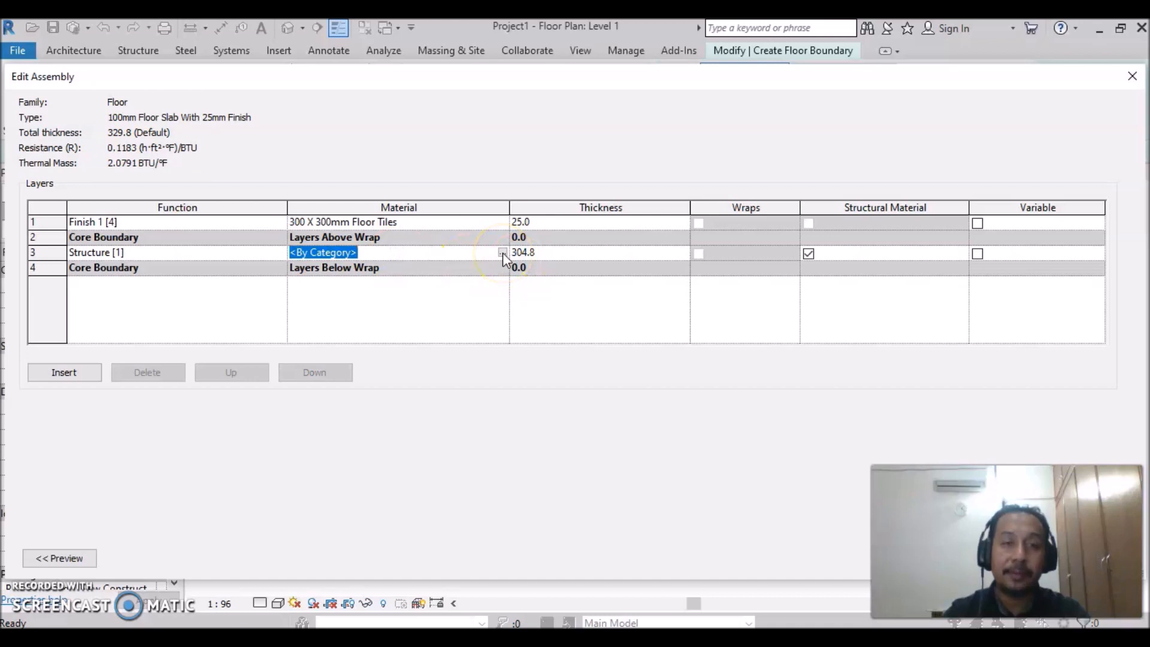
left_click(502, 252)
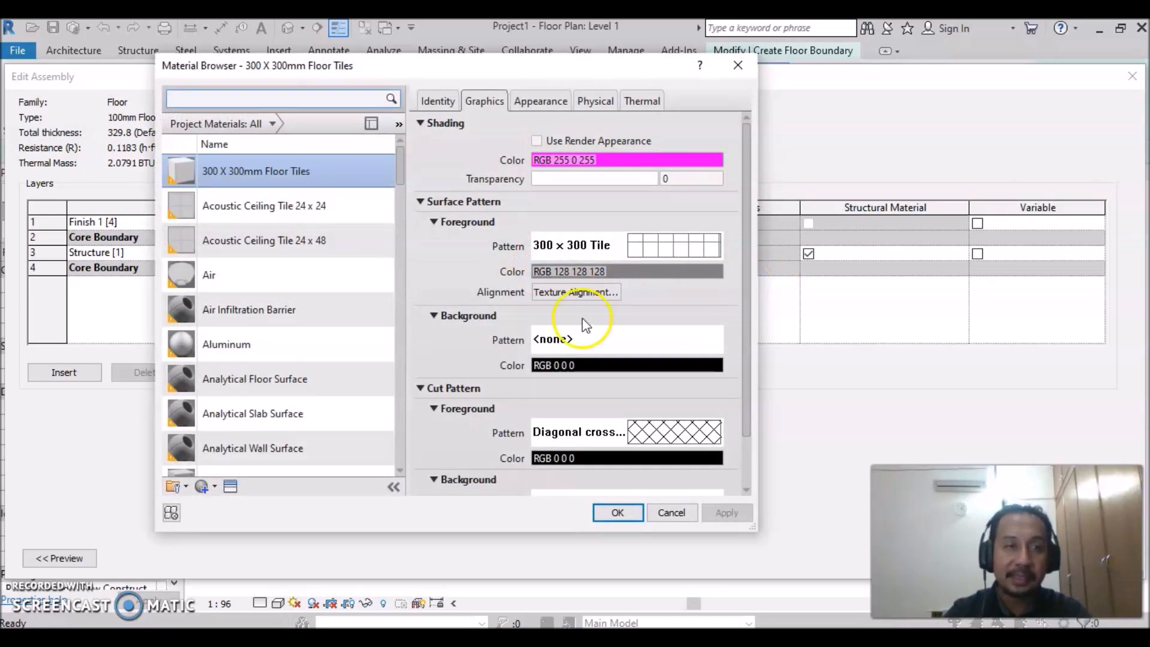
left_click_drag(400, 165, 401, 222)
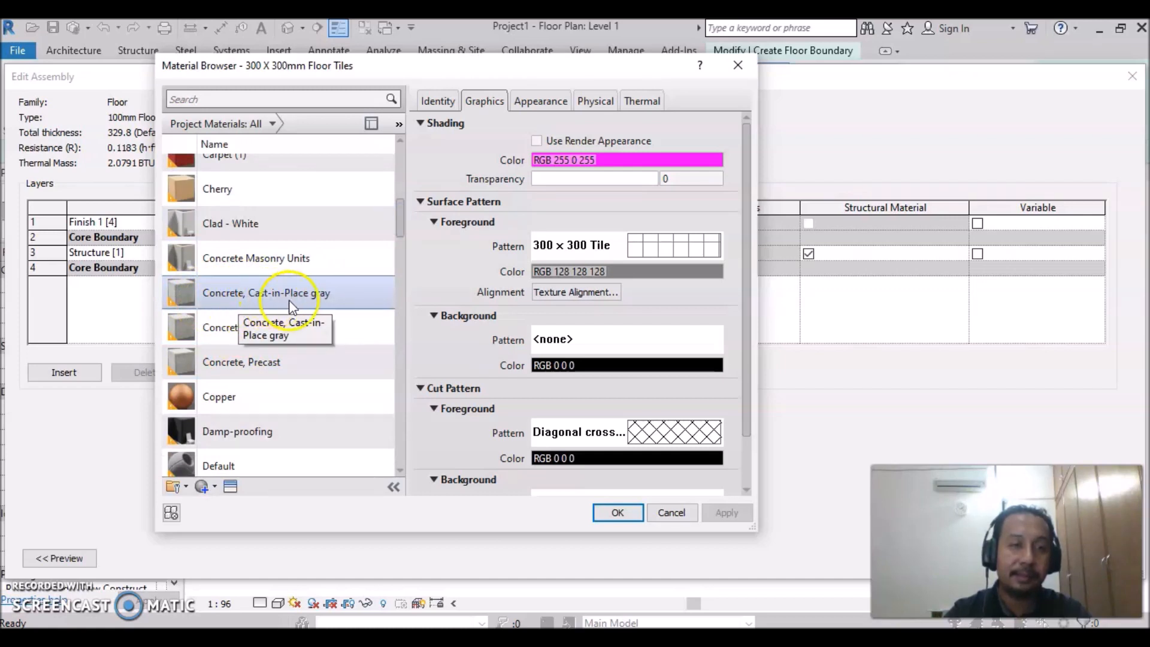
left_click(229, 292)
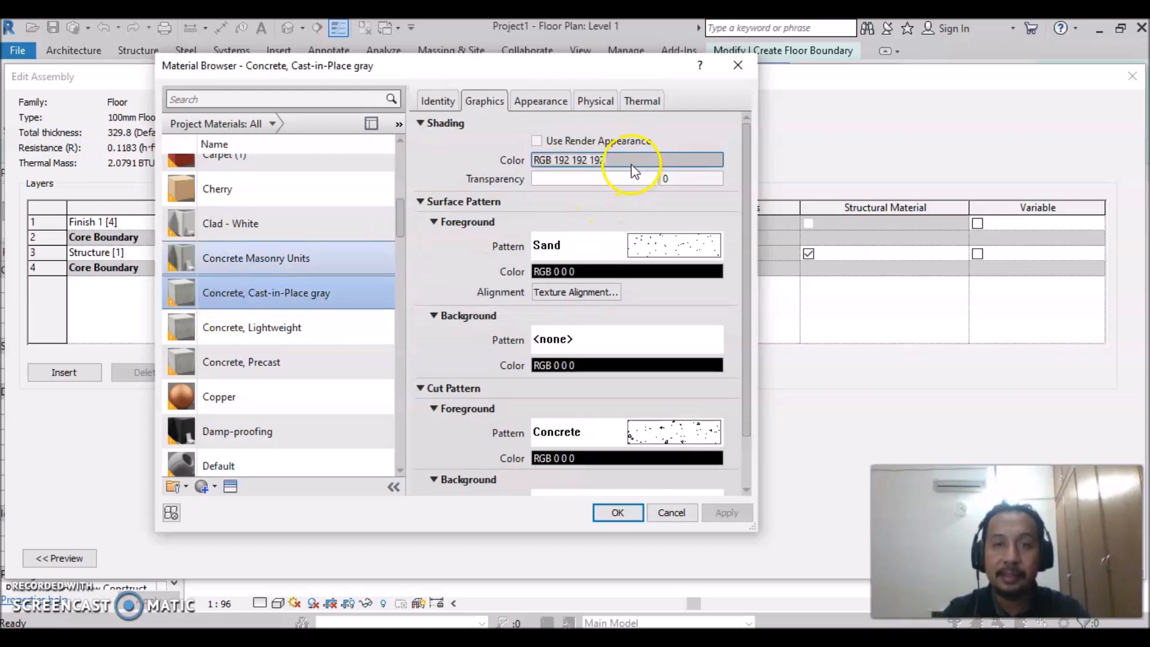
Set the concrete's surface foreground pattern to No pattern and confirm the material for the Structure layer
left_click(653, 255)
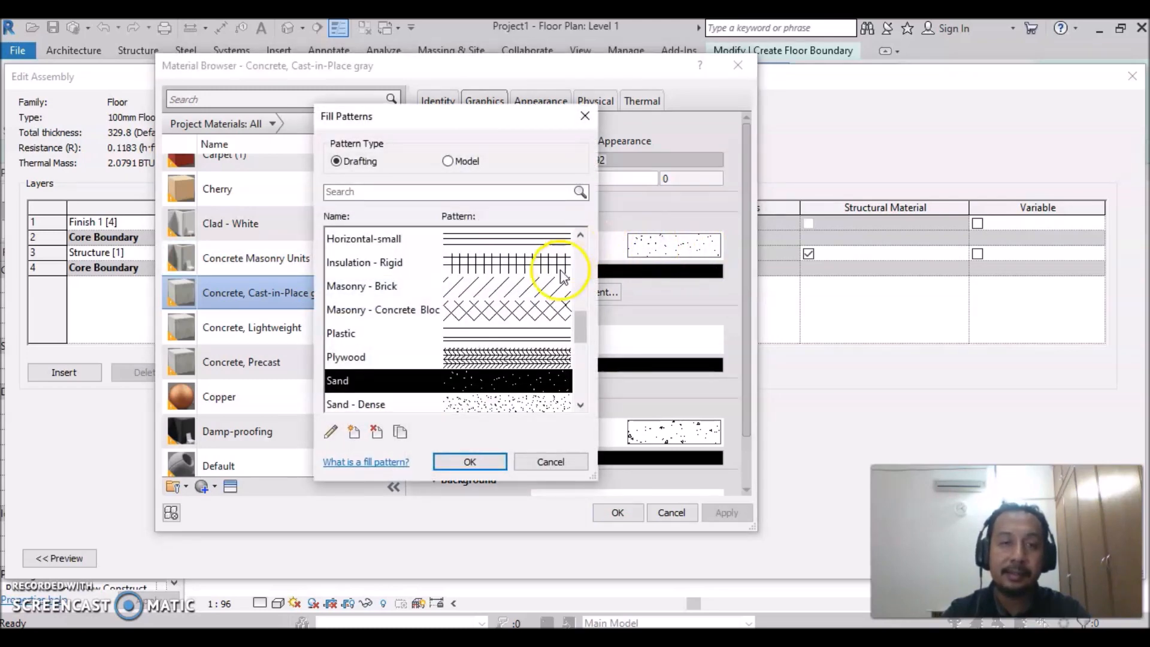
left_click_drag(581, 323, 578, 250)
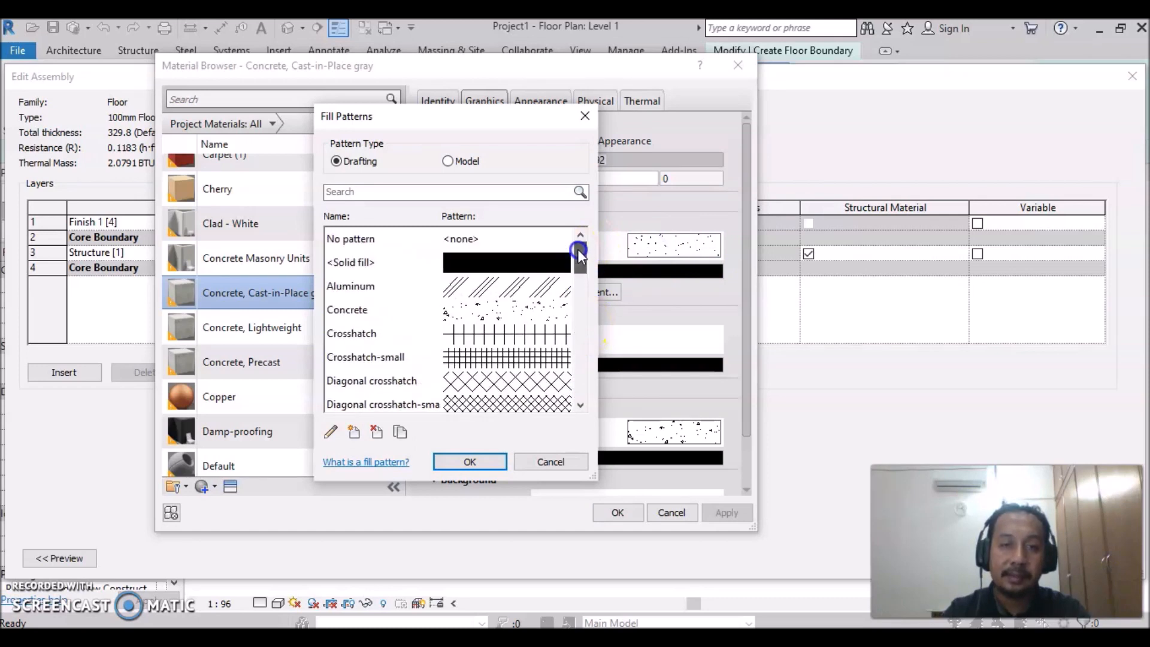
left_click(495, 239)
left_click(469, 462)
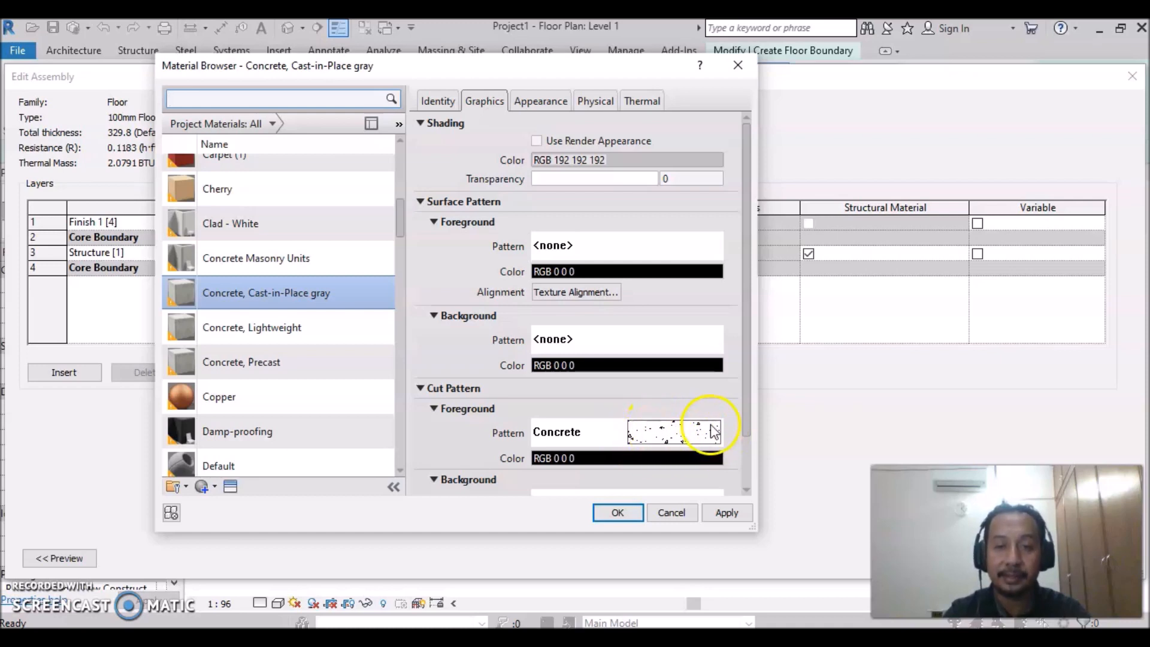
left_click_drag(746, 398, 748, 440)
left_click(726, 512)
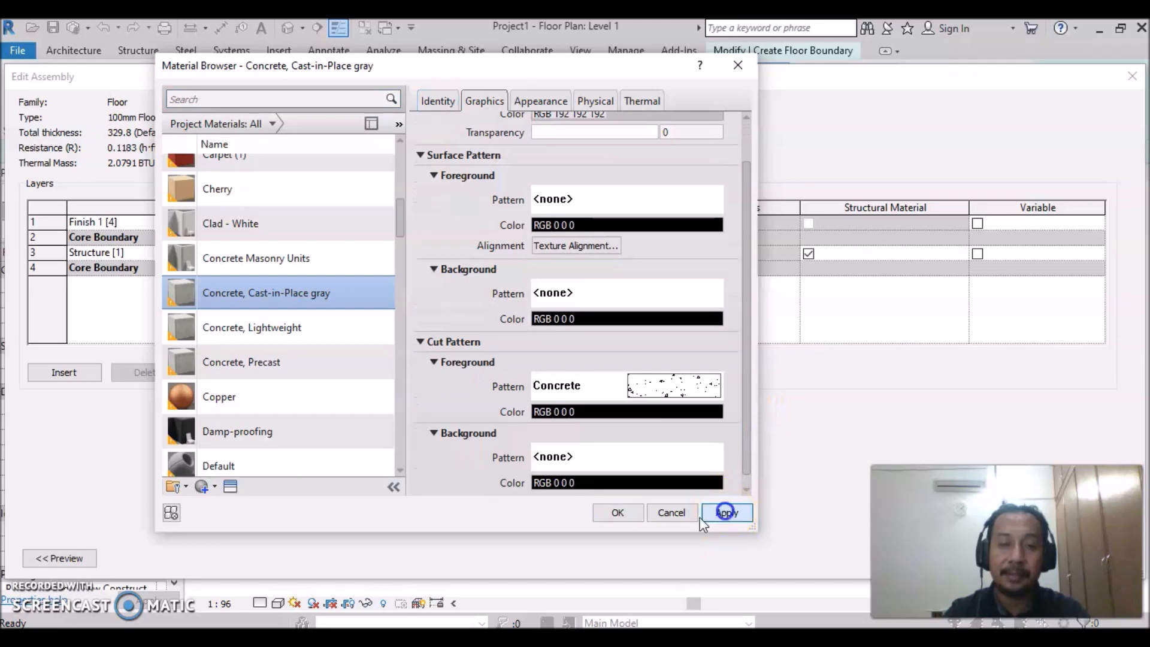
left_click(618, 512)
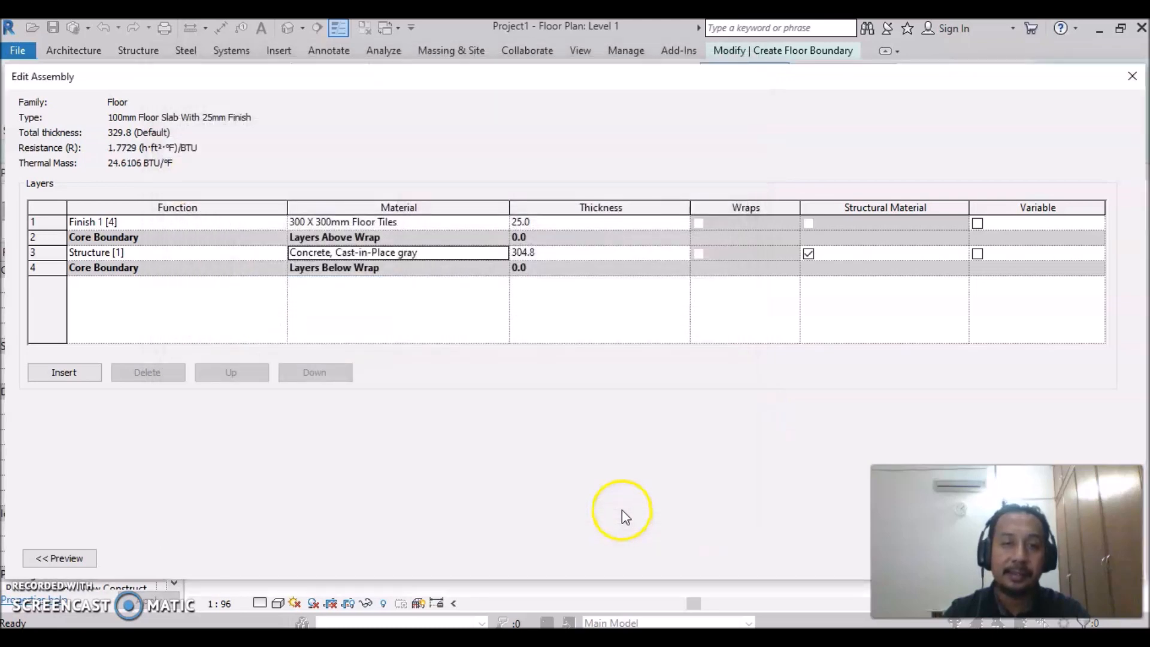
Set the Structure layer's thickness to 100 mm, check the section preview and confirm the floor assembly
left_click(548, 257)
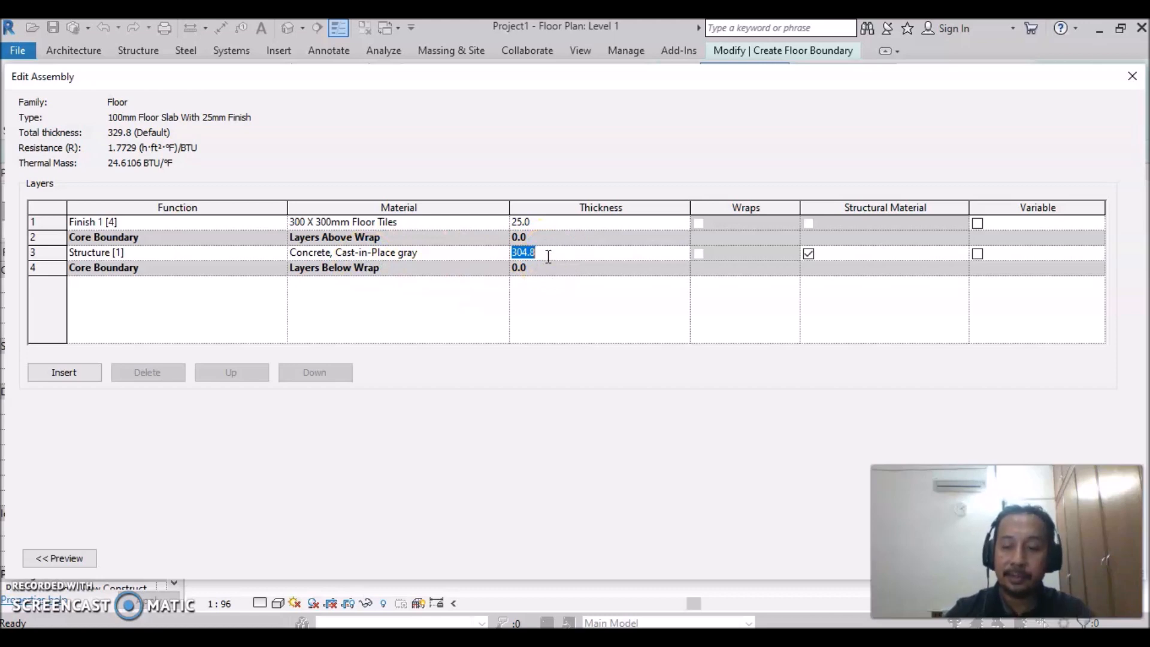
type("100")
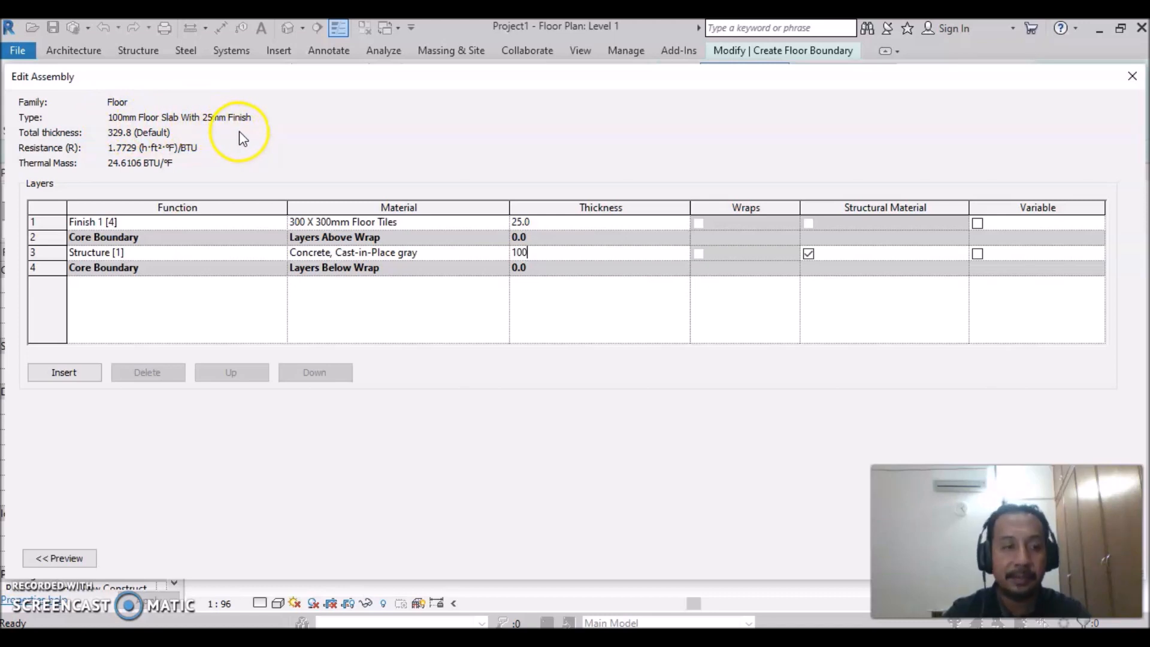
left_click(71, 561)
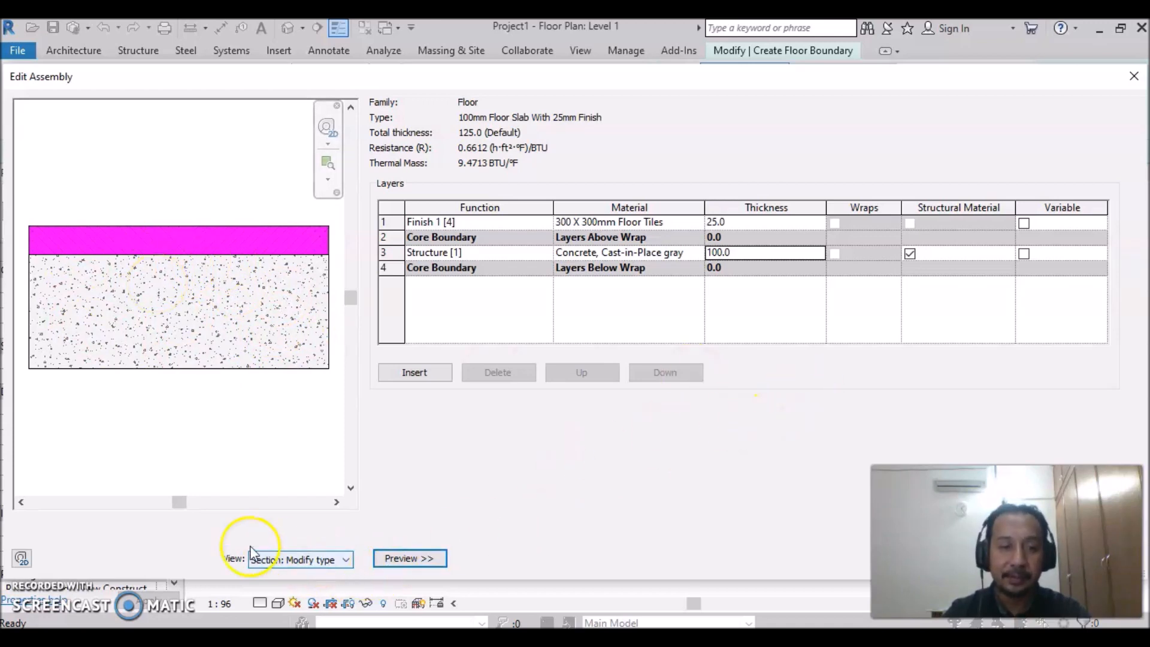
left_click(410, 558)
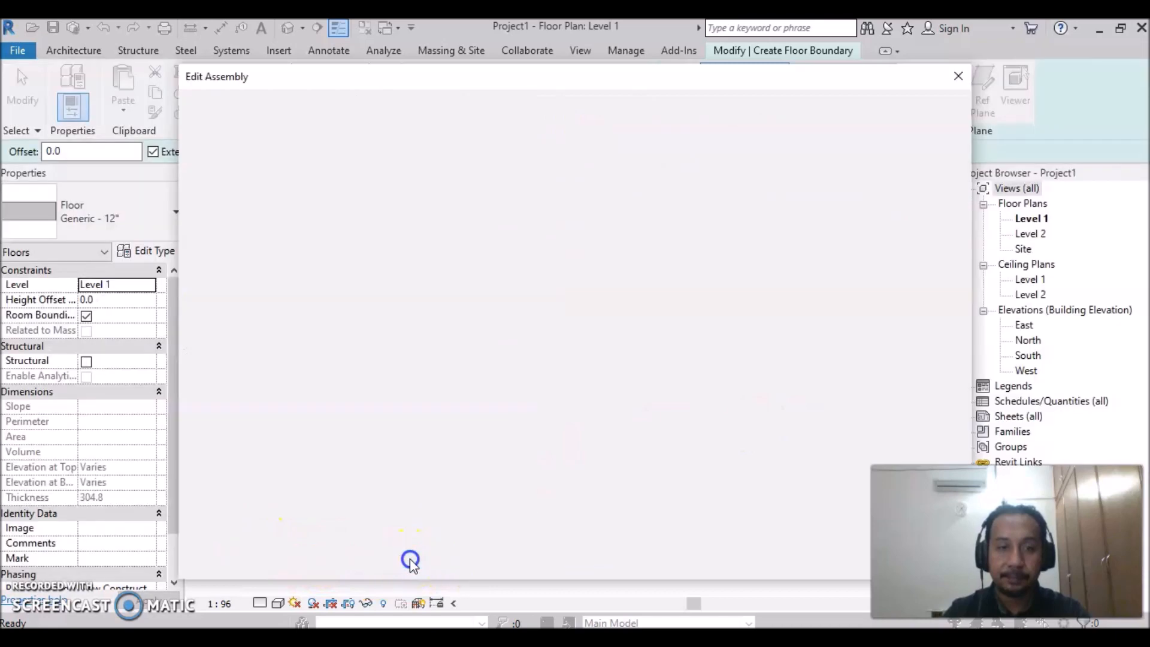
left_click(736, 543)
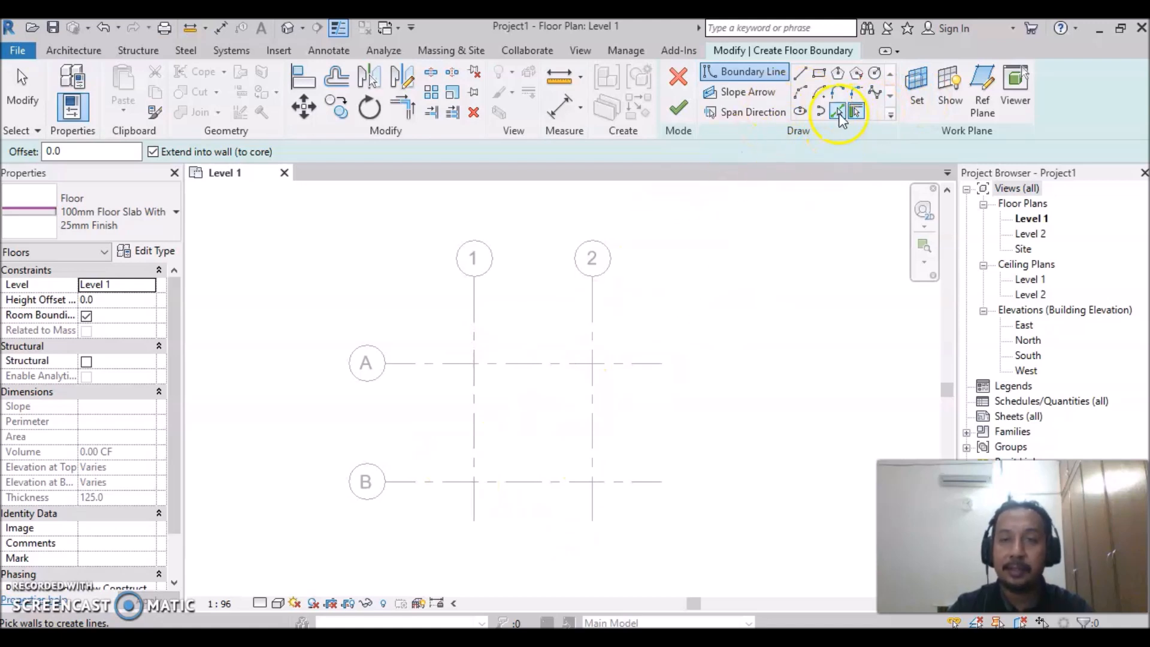
Create floor boundary lines by picking grid lines A, 1, B and 2
left_click(836, 111)
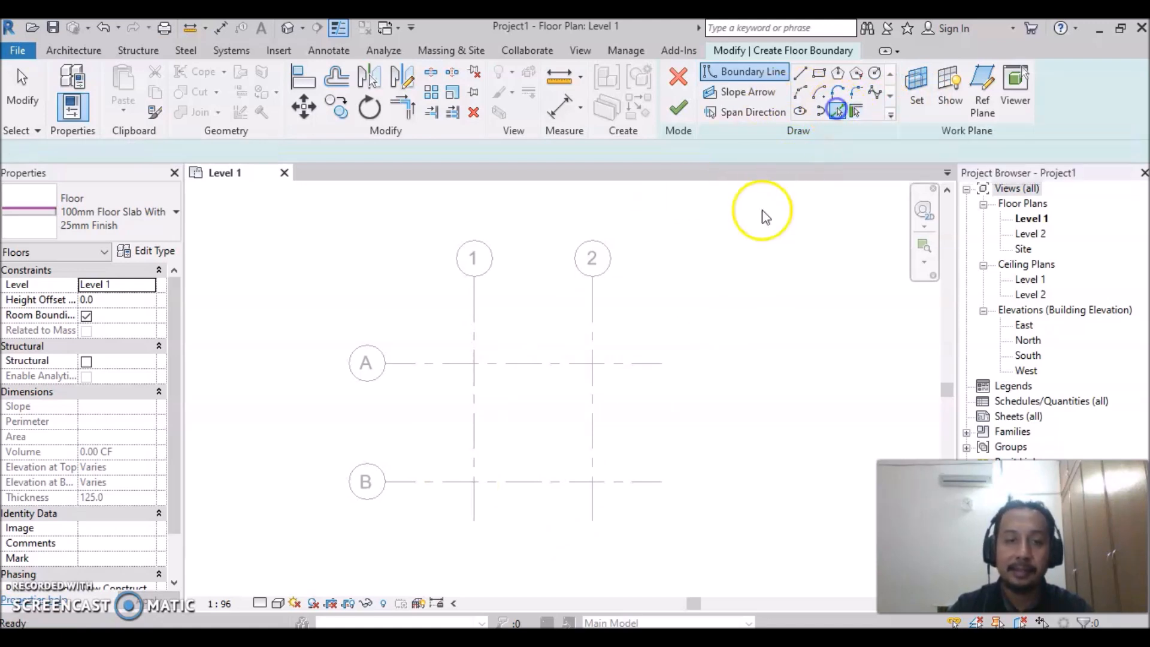
left_click(524, 365)
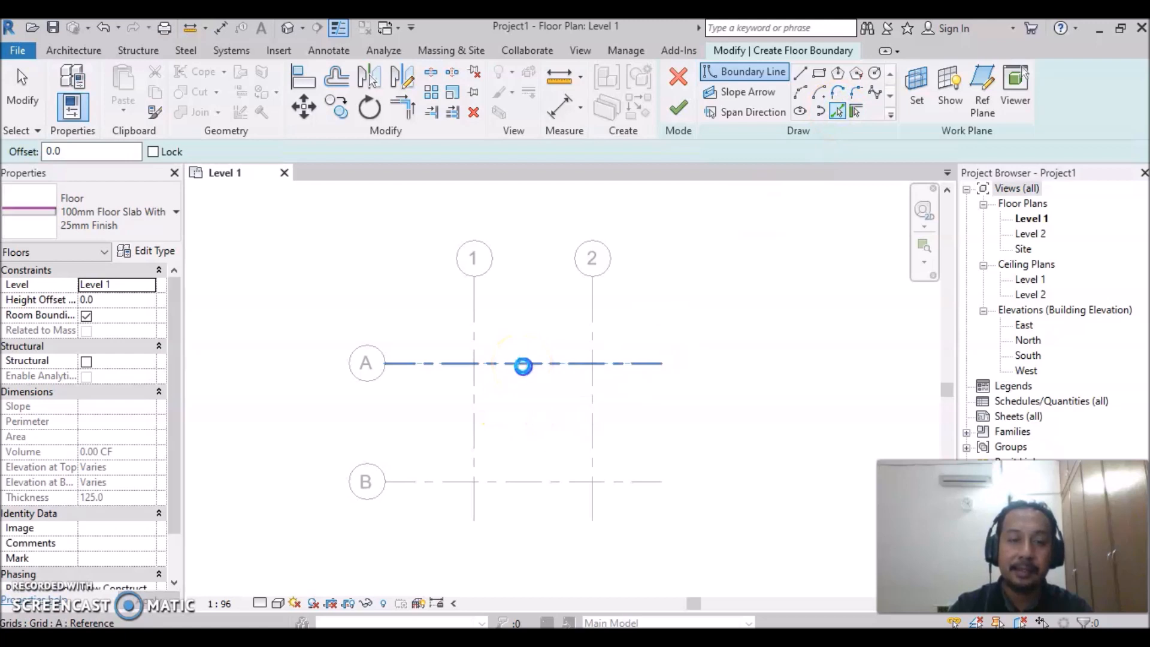
left_click(473, 437)
left_click(535, 481)
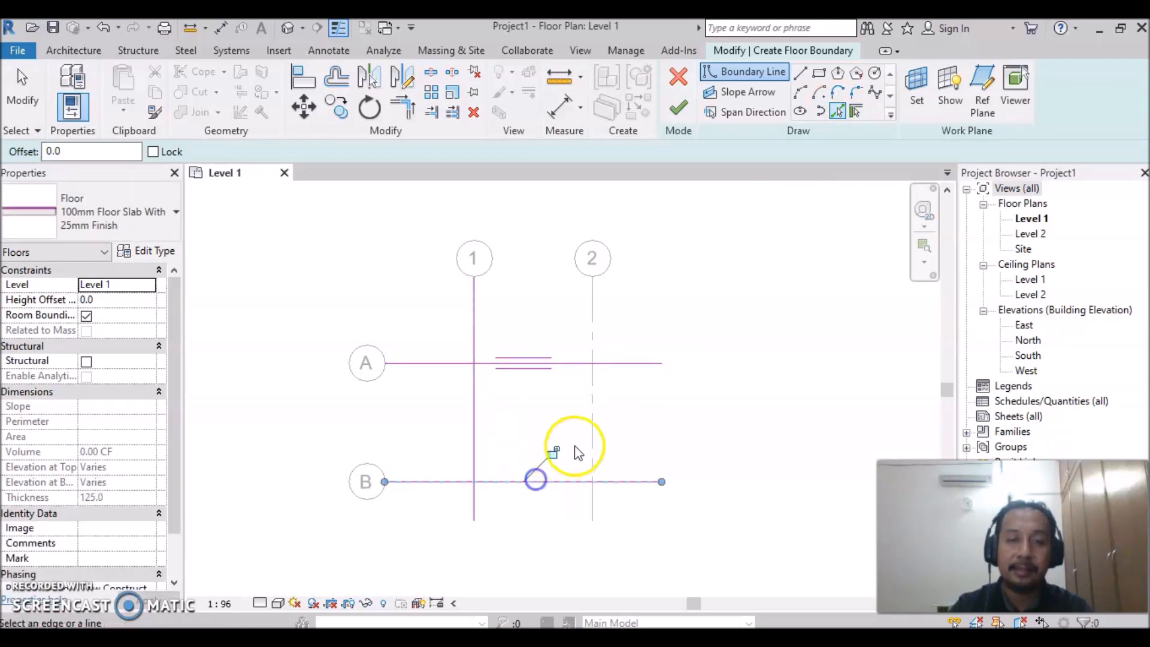
left_click(590, 439)
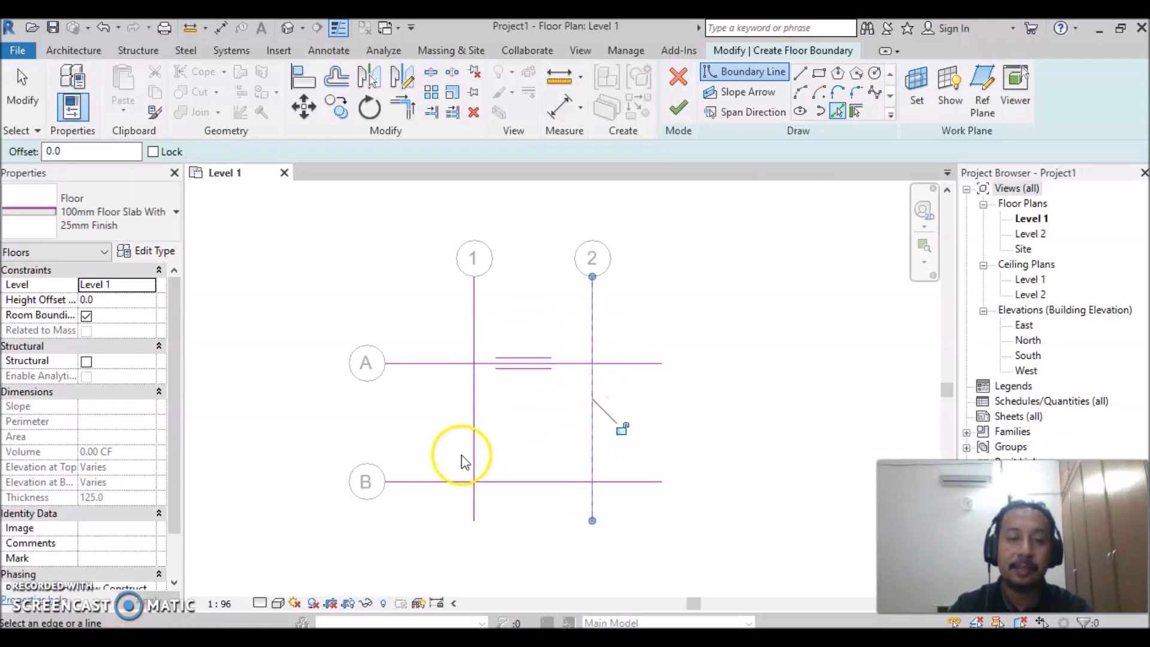
Trim the four boundary lines to corners so they form a closed square between grids 1-2 and A-B
left_click(406, 113)
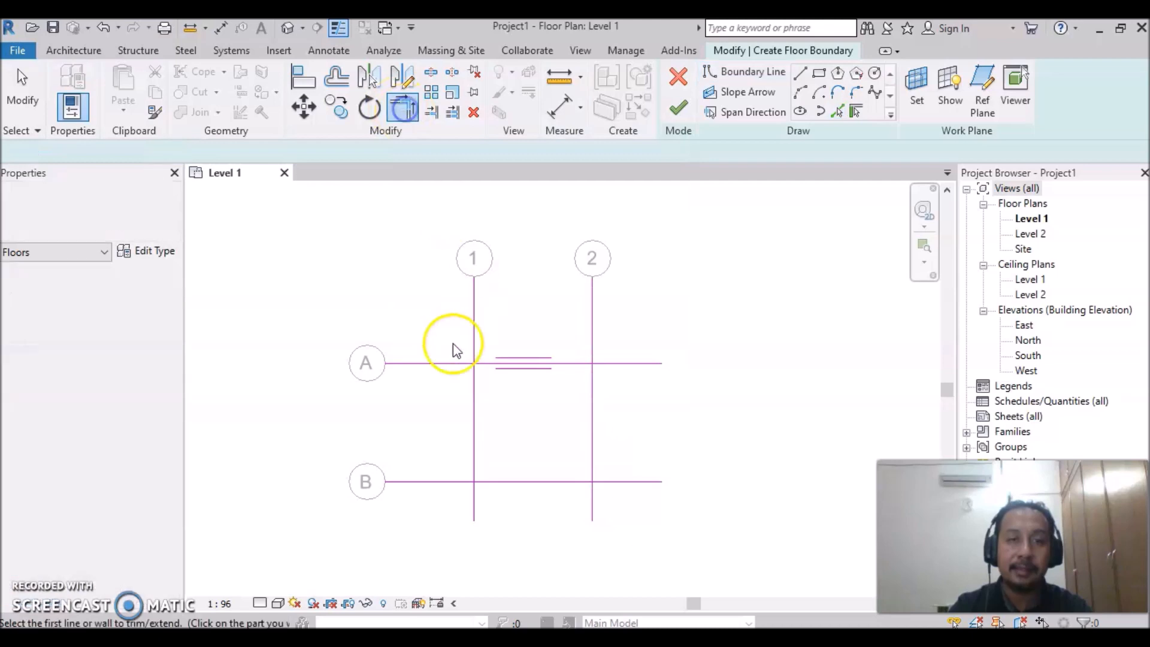
left_click(474, 401)
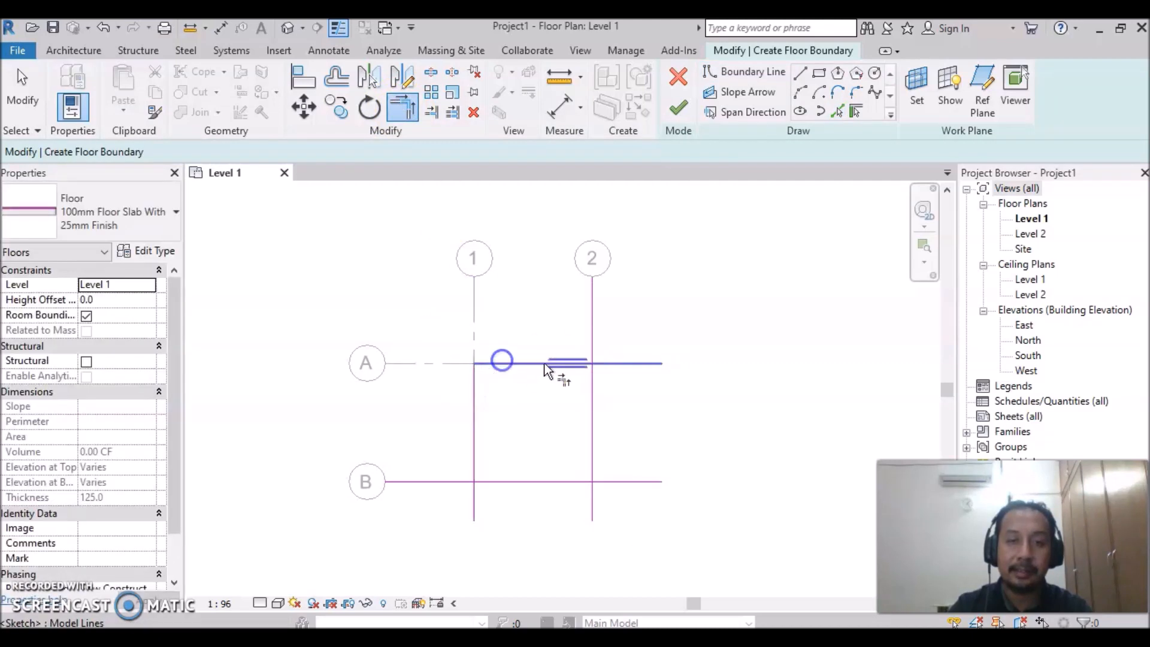
left_click(566, 364)
left_click(590, 449)
left_click(553, 482)
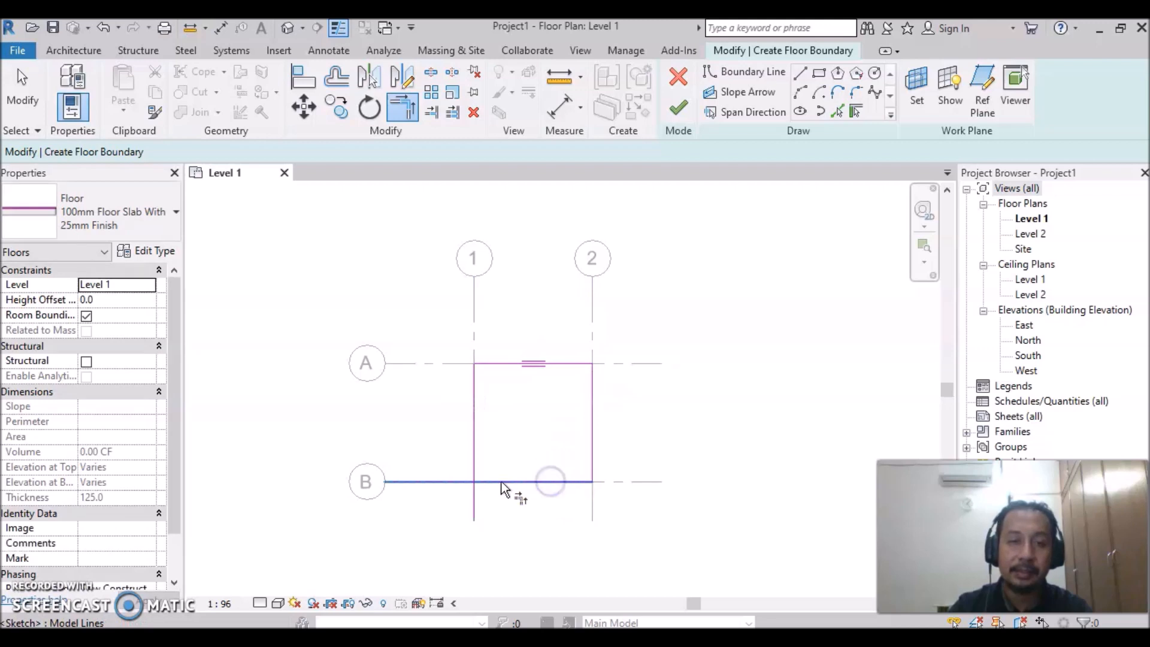
left_click(475, 450)
left_click(699, 425)
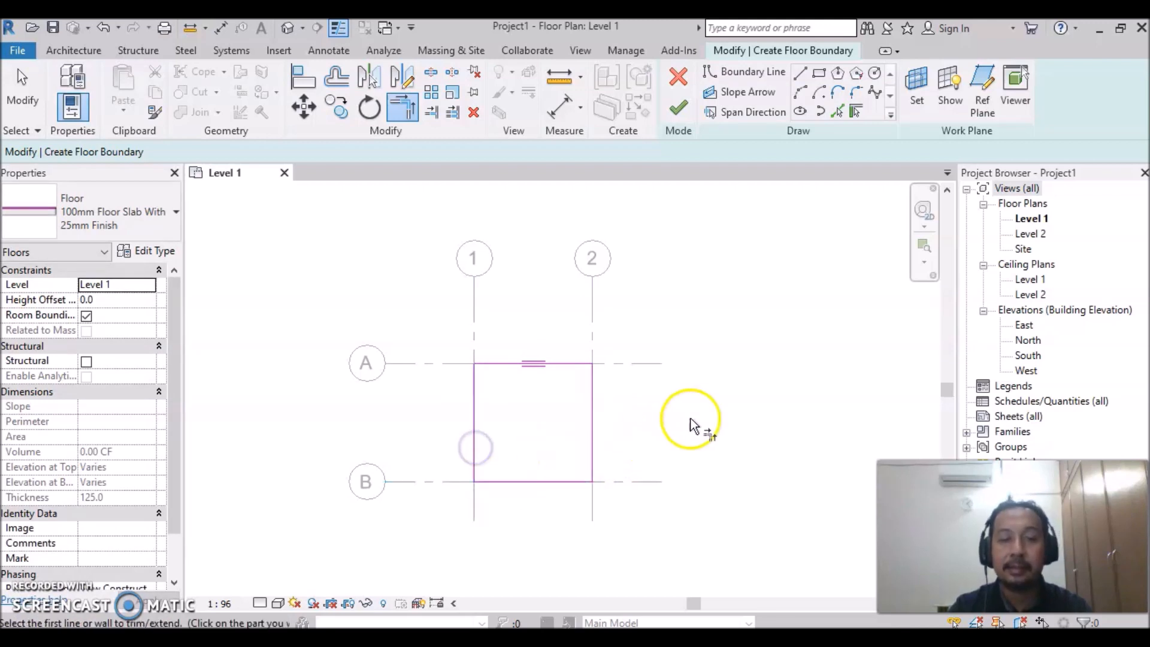
left_click(522, 427)
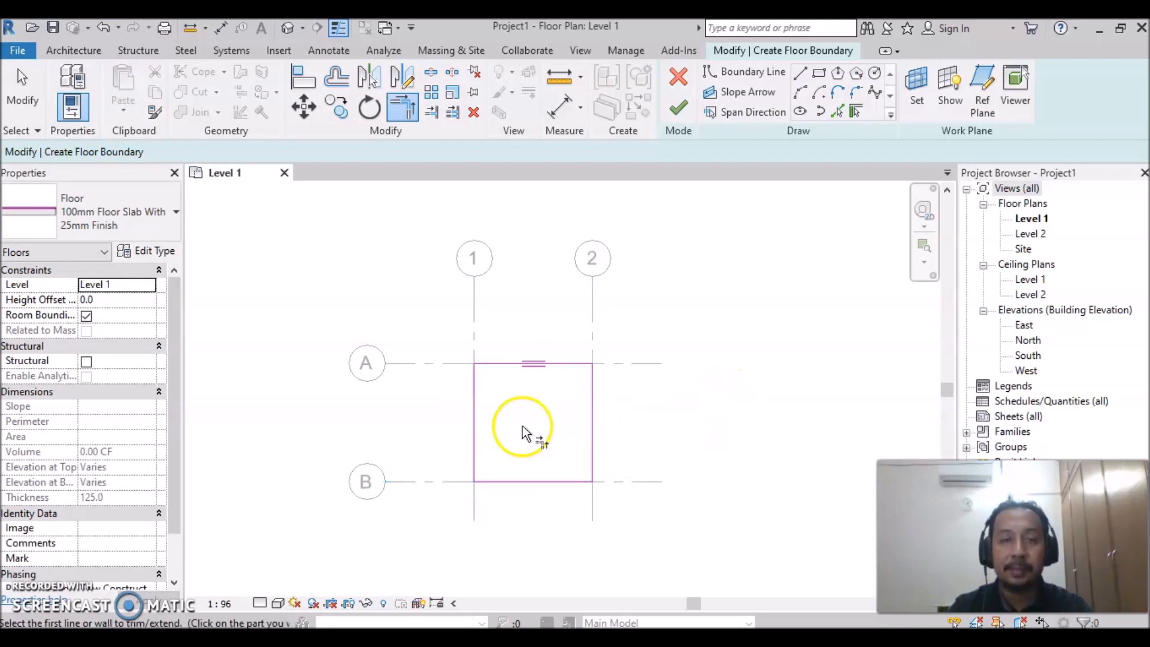
Finish the floor sketch and open the default 3D view to check the slab
left_click(681, 110)
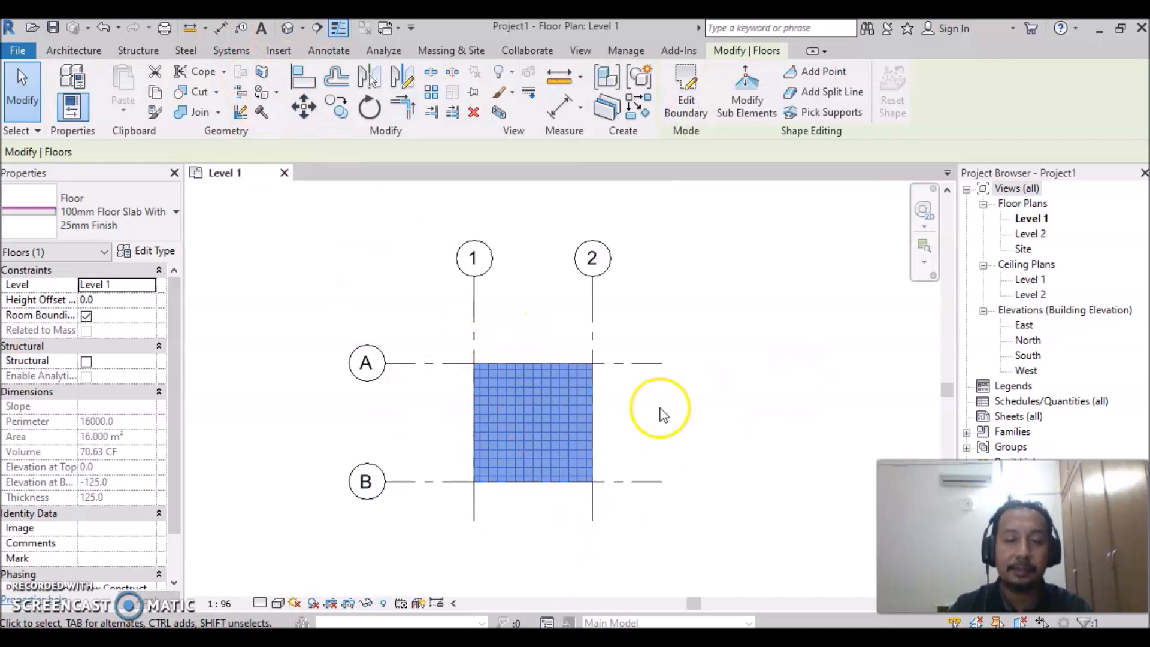
left_click(289, 28)
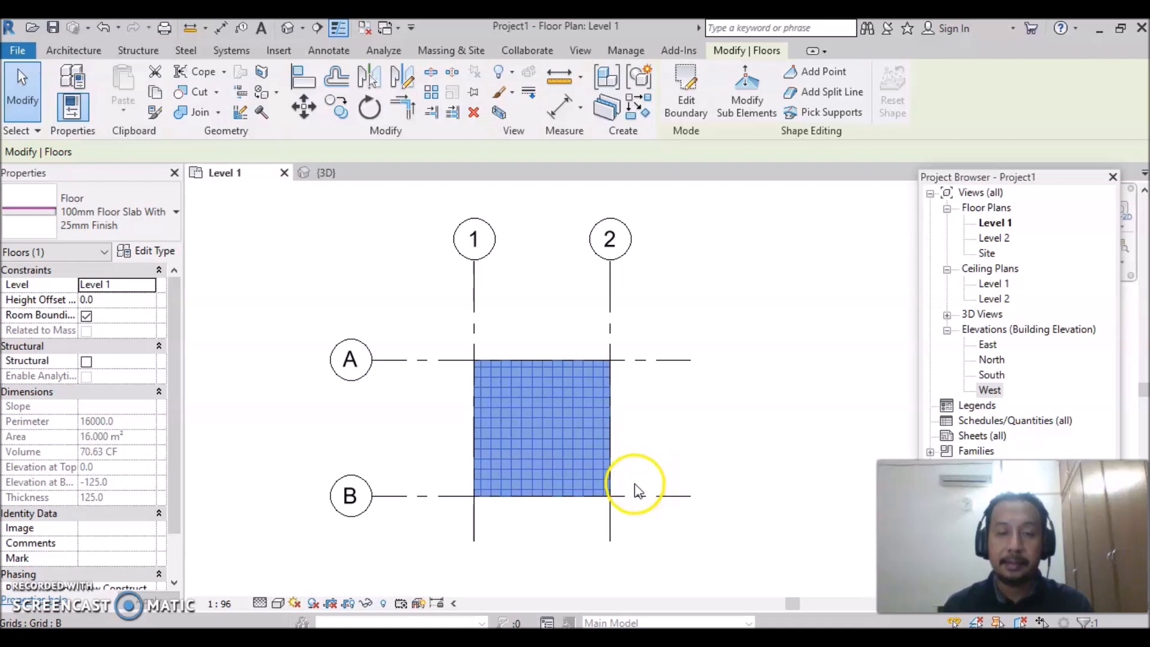
scroll(638, 490, "up", 1)
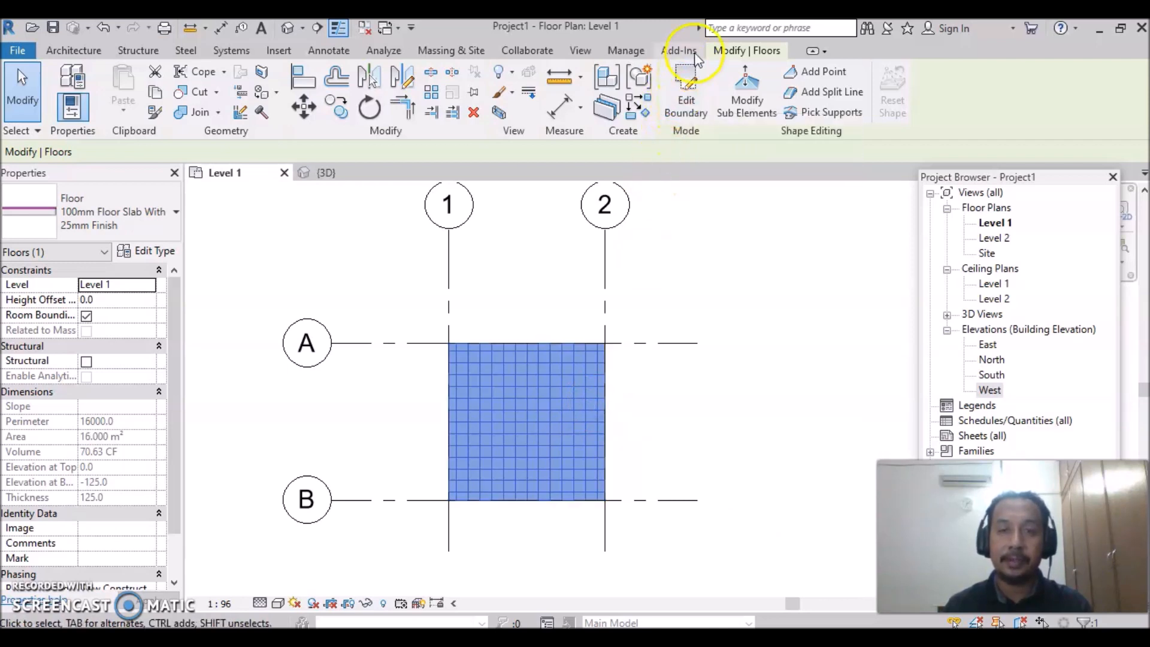
Edit the floor boundary and add lines offset 900 mm outward from the edges on grids A, 1 and B
left_click(685, 70)
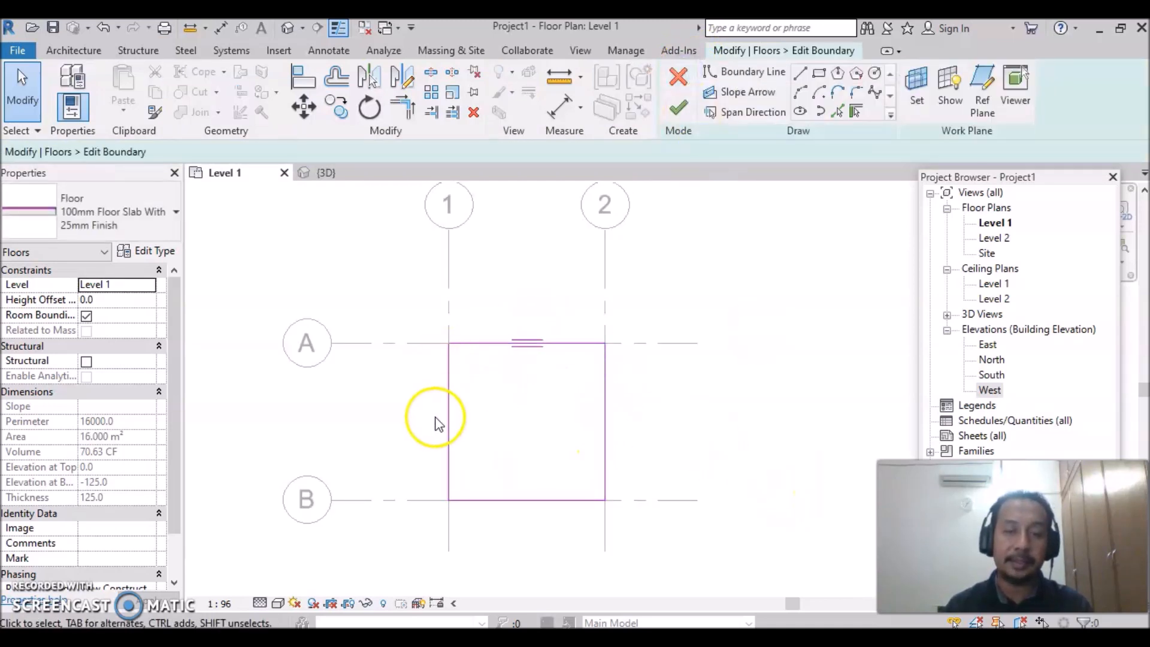
left_click(471, 413)
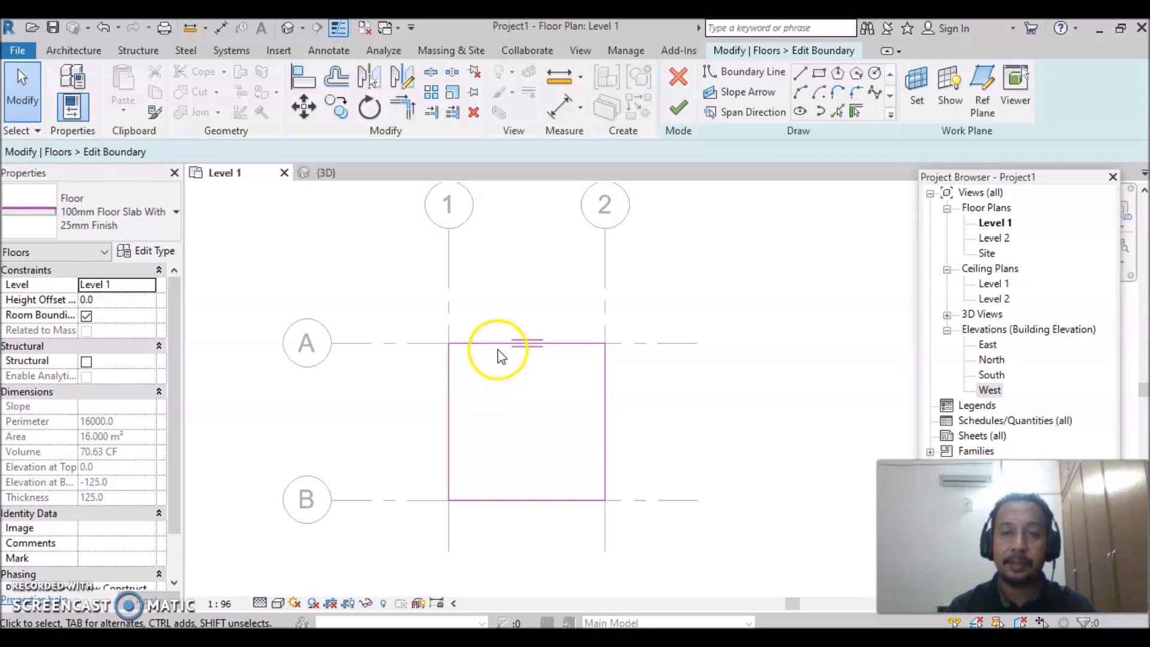
left_click(836, 112)
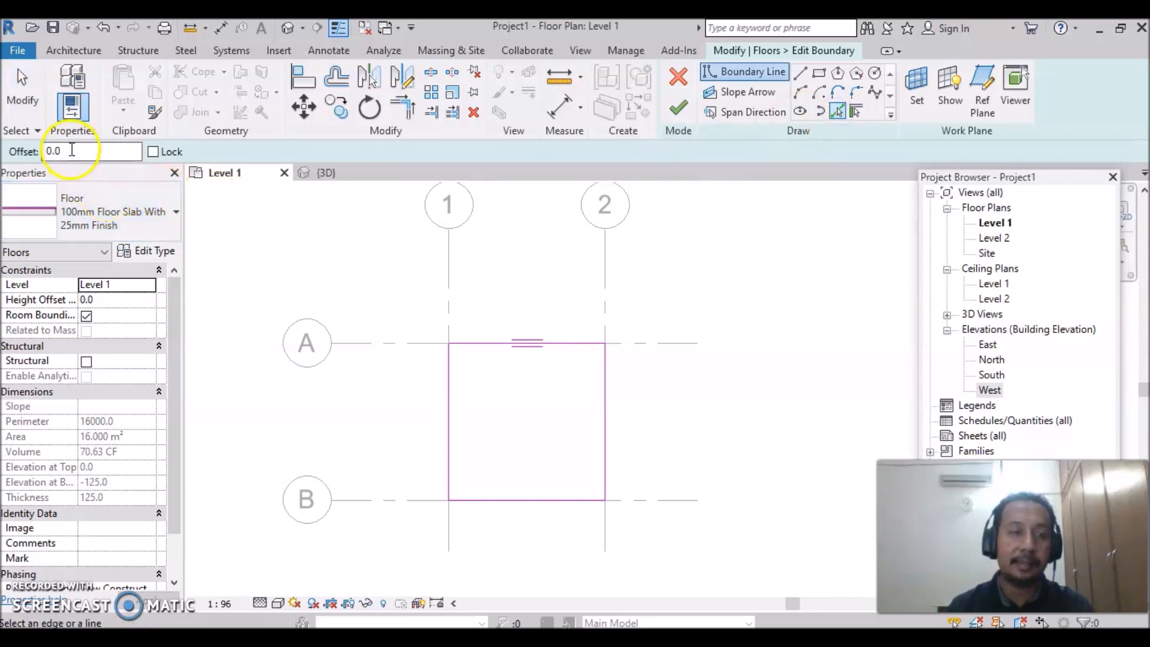
left_click_drag(70, 150, 40, 154)
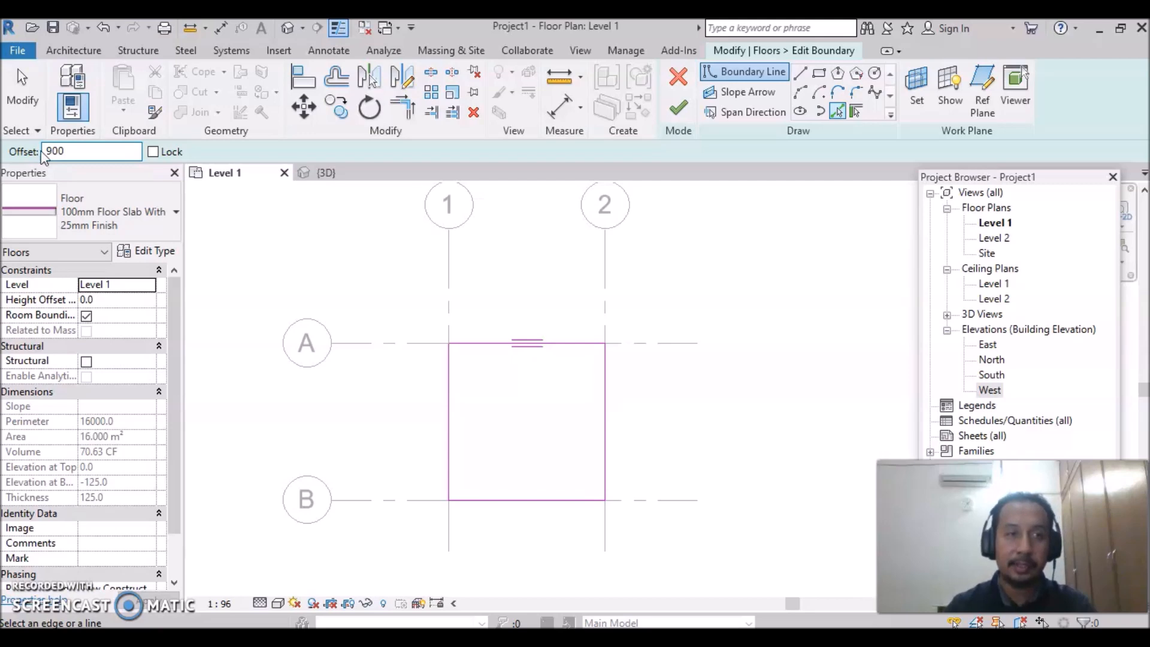
left_click(476, 342)
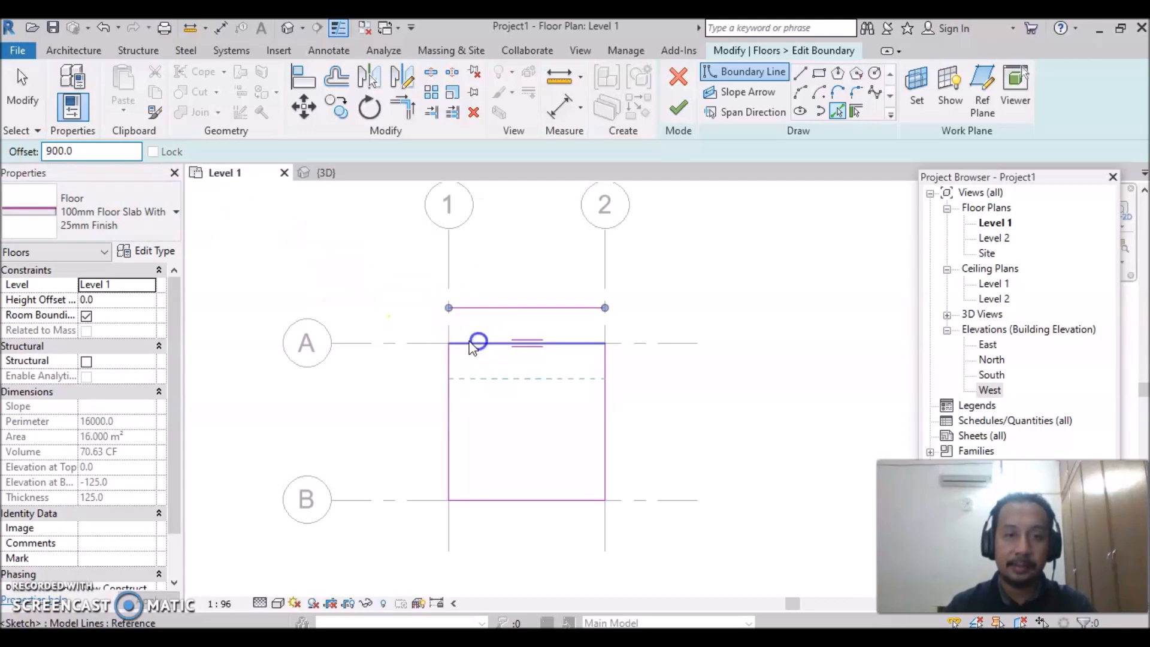
left_click(449, 381)
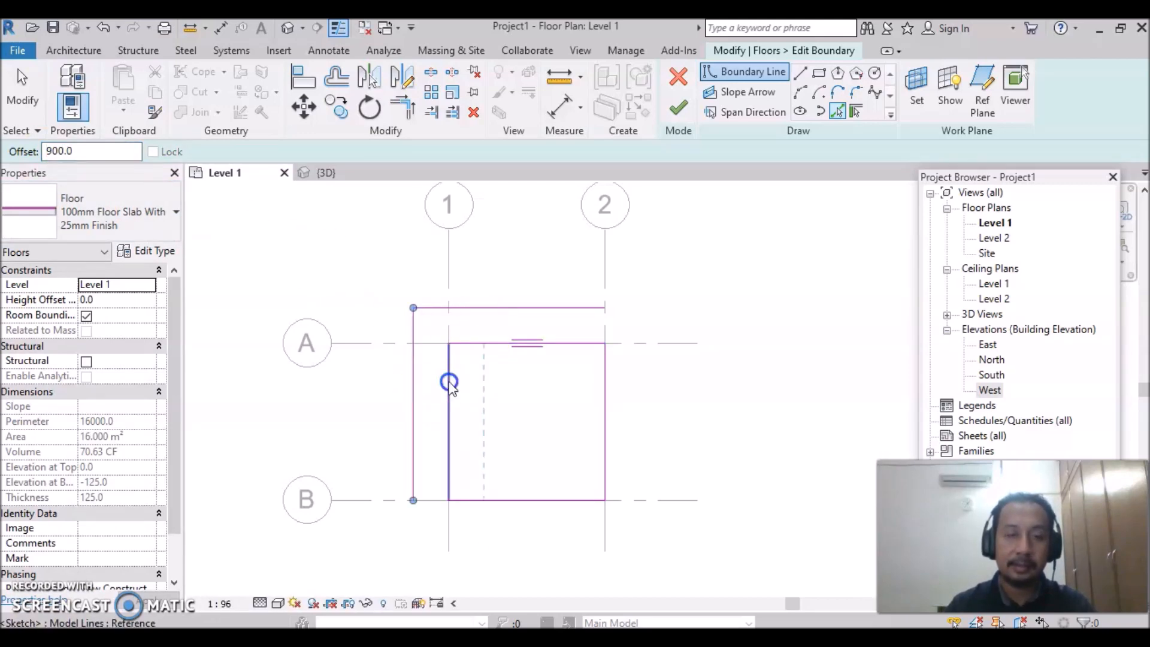
left_click(520, 502)
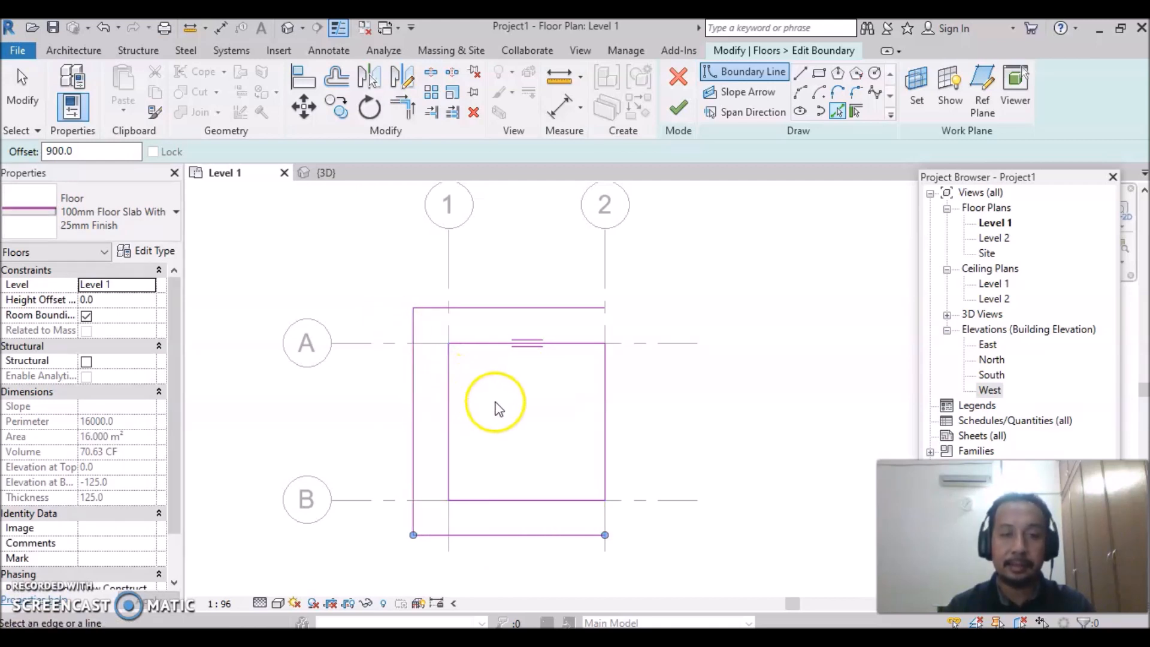
key("Escape")
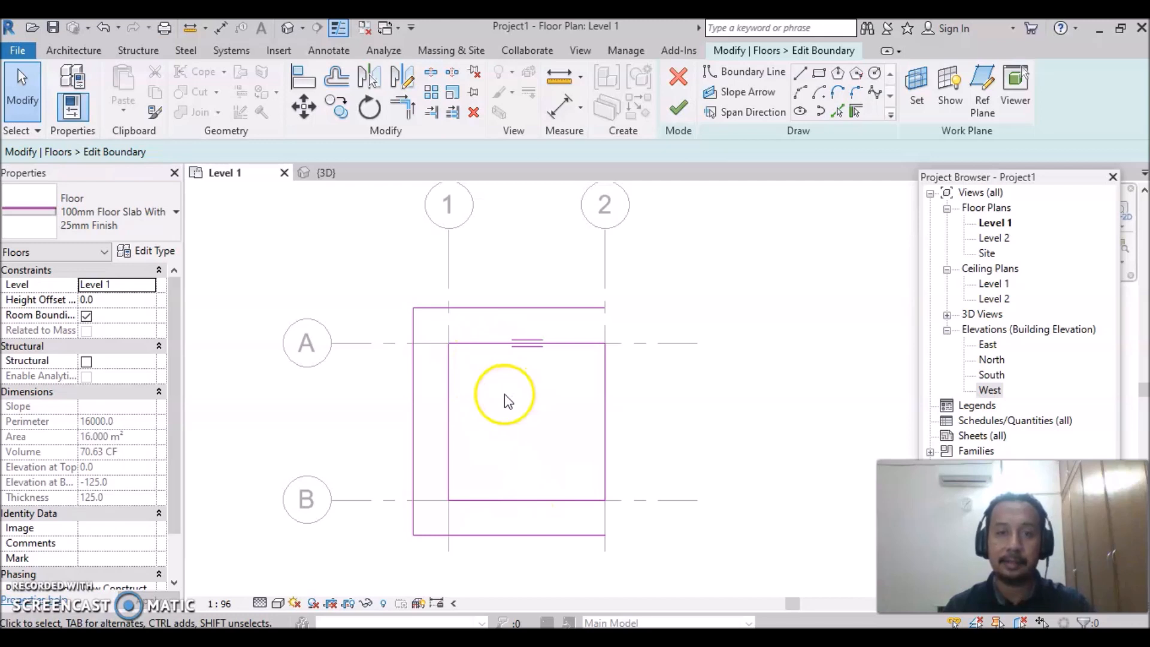
Delete the four original boundary lines lying on grids A, 1, B and 2
left_click(479, 345)
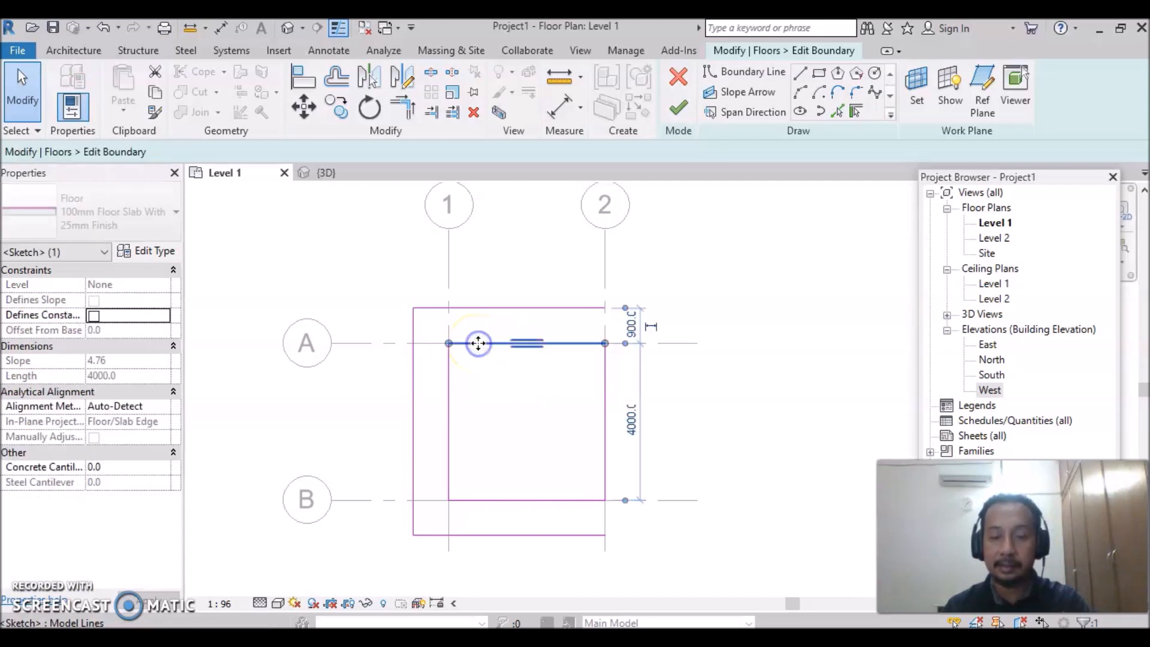
left_click(448, 373)
left_click(448, 373)
key("Delete")
left_click(508, 502)
key("Delete")
left_click(605, 461)
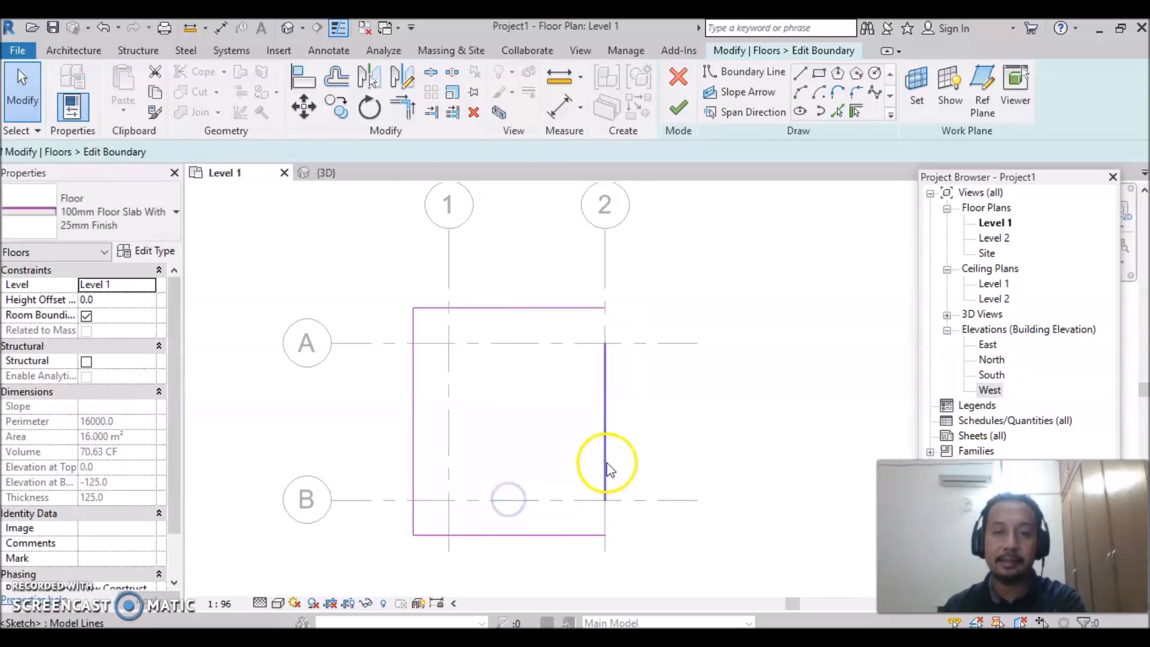
key("Delete")
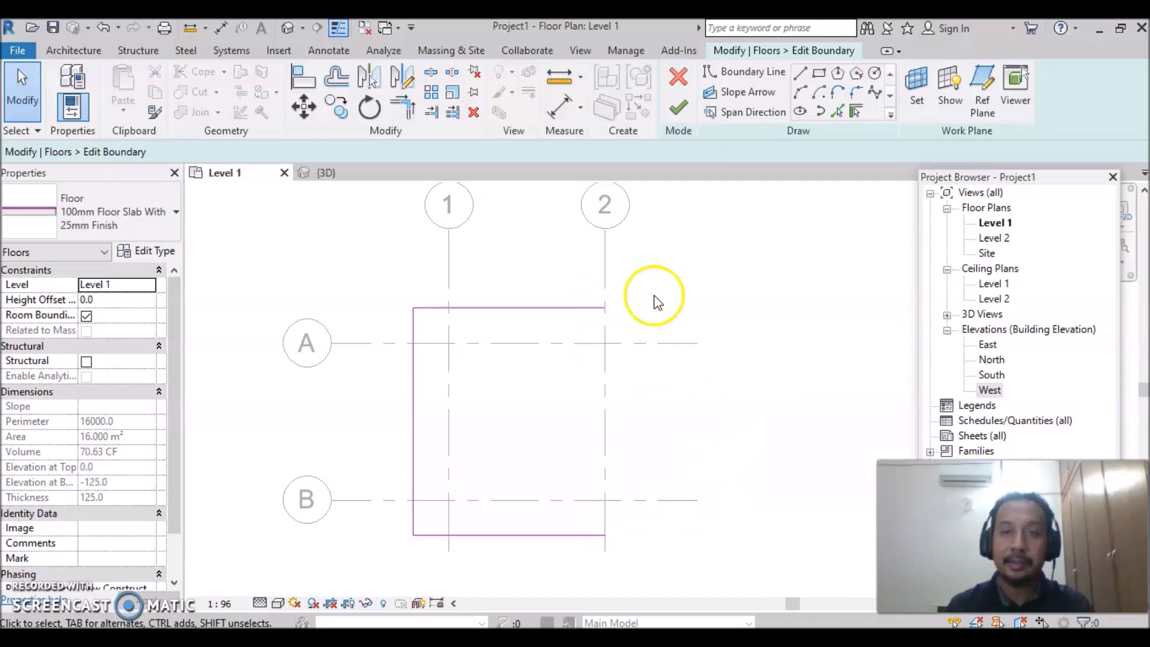
Close the boundary beyond grid 2 with a tangent semicircular arc of 2900 mm radius between the two open line ends
left_click(802, 94)
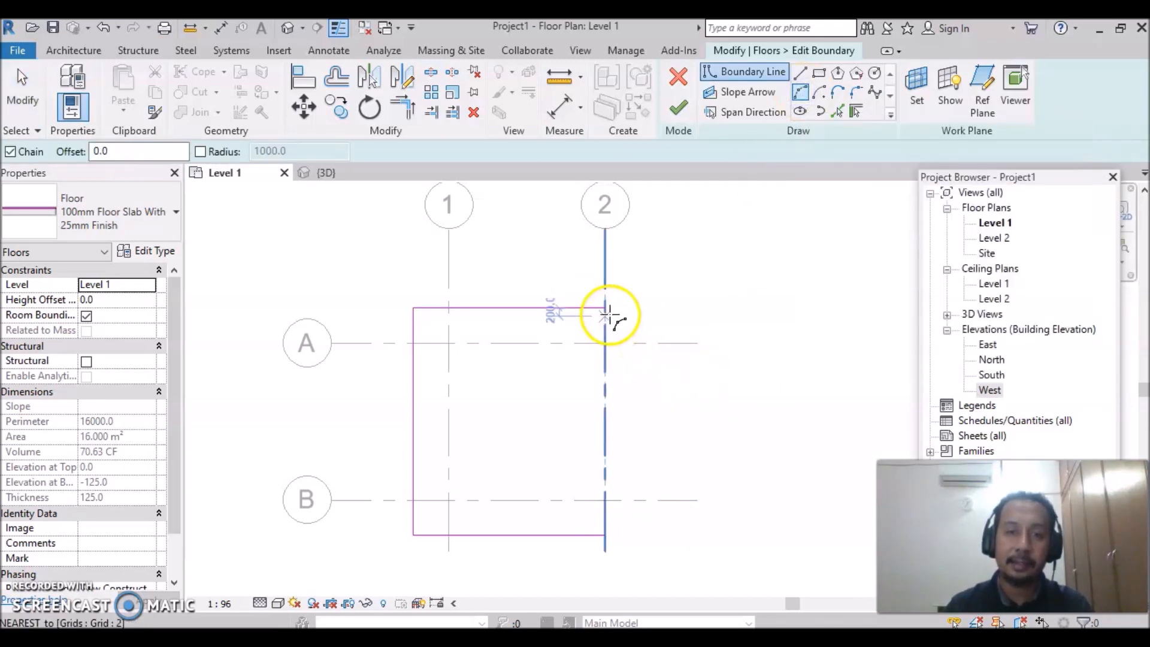
left_click(605, 310)
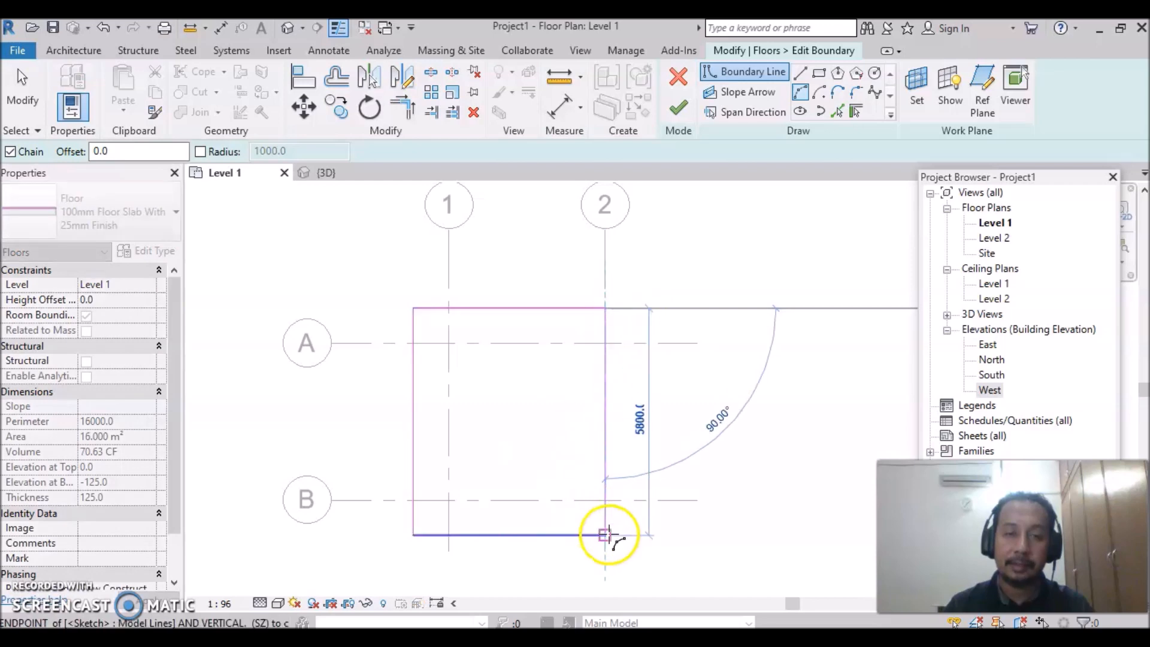
left_click(606, 532)
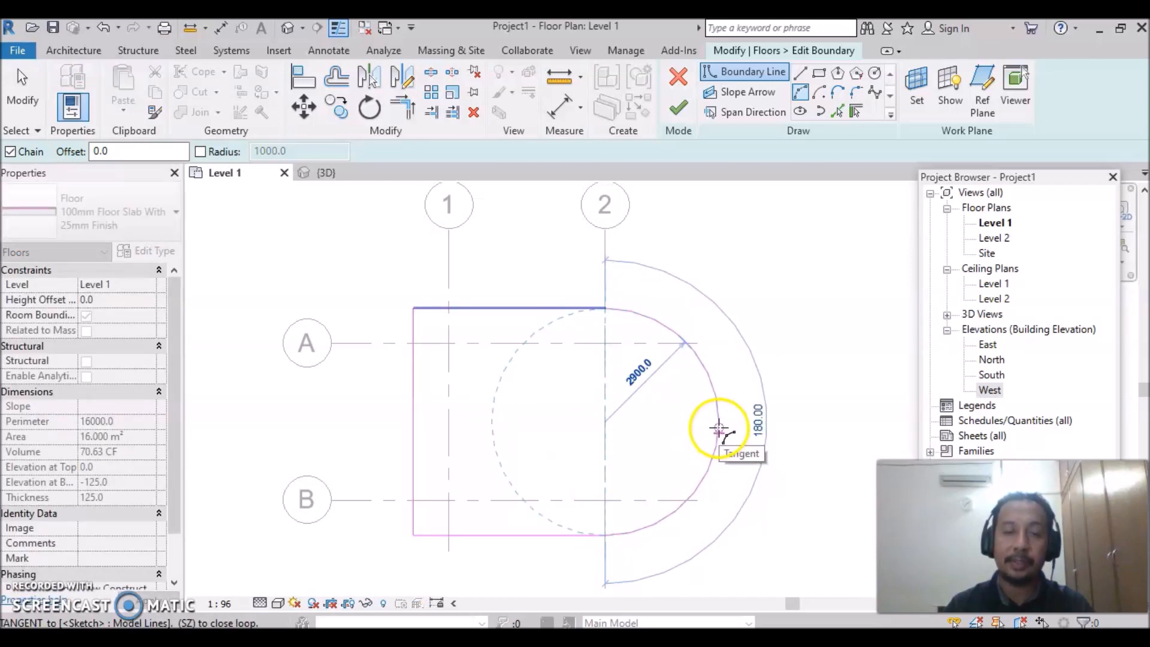
left_click(718, 425)
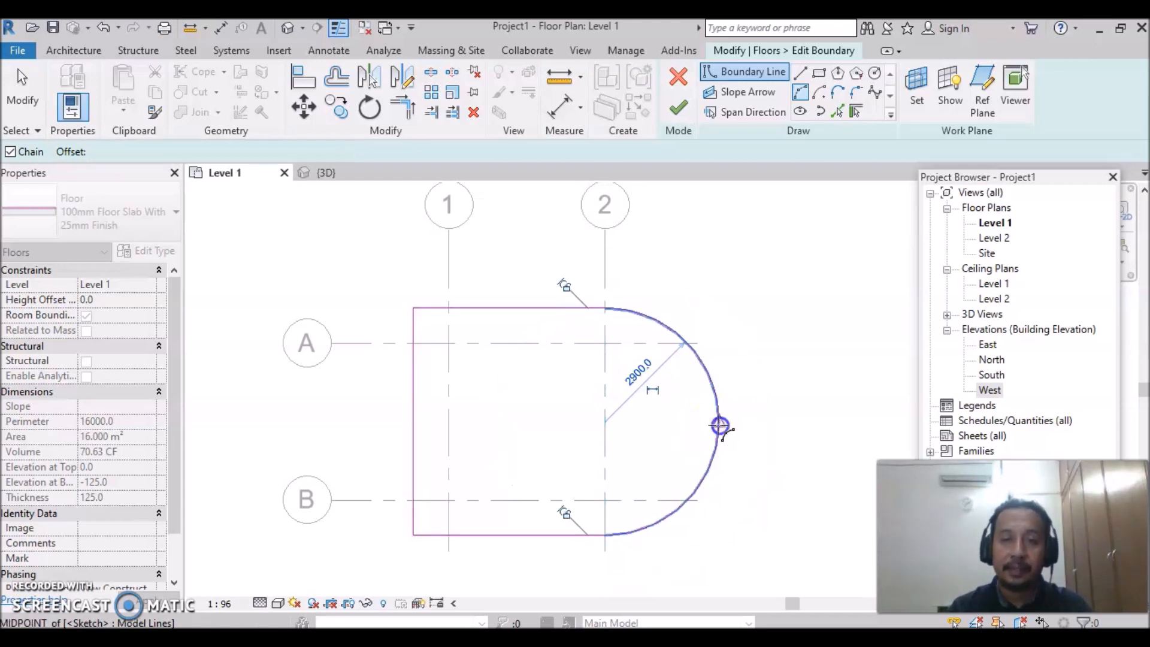
left_click(672, 341)
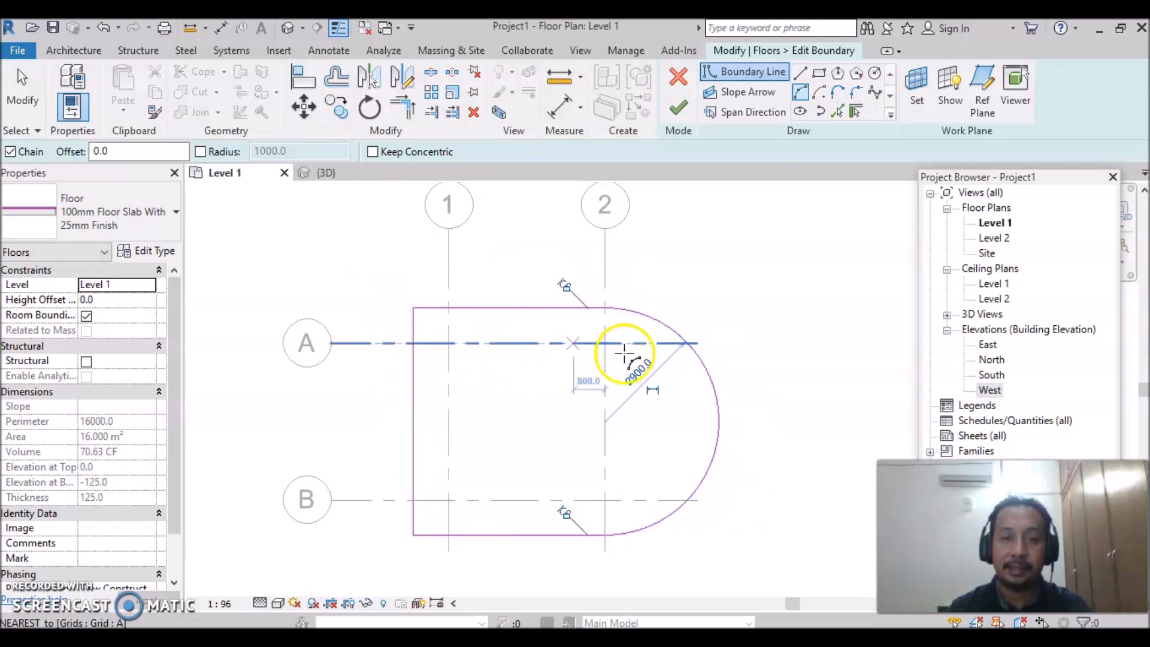
Finish the floor boundary edit and check the reshaped slab in the default 3D view
left_click(679, 105)
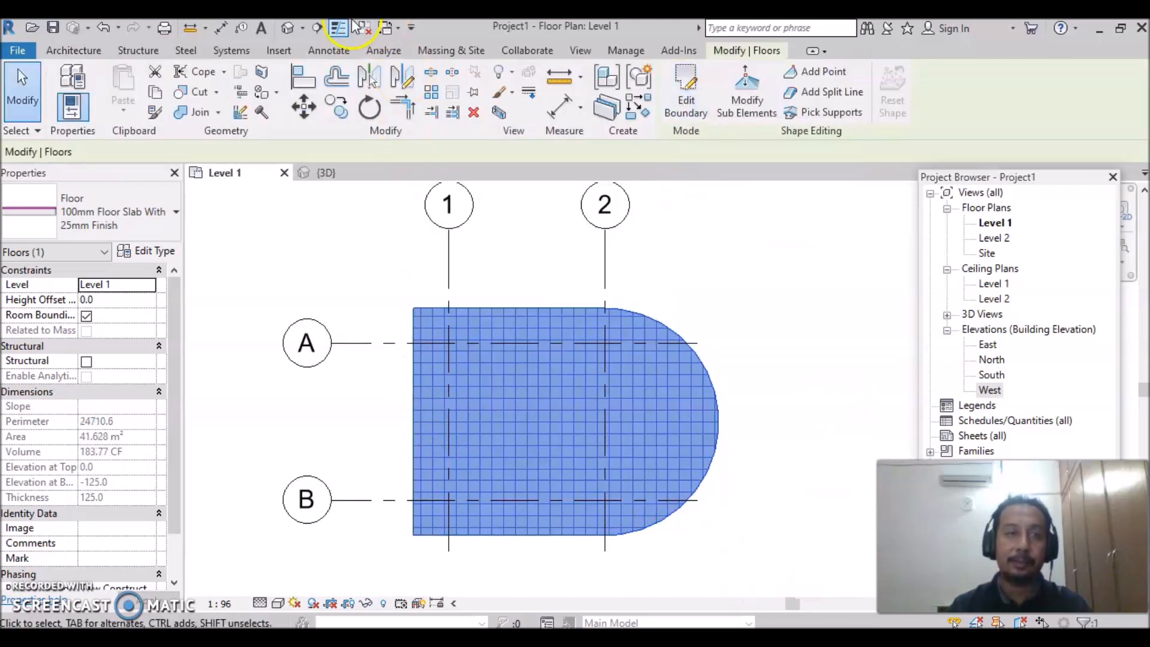
left_click(288, 27)
scroll(680, 515, "down", 3)
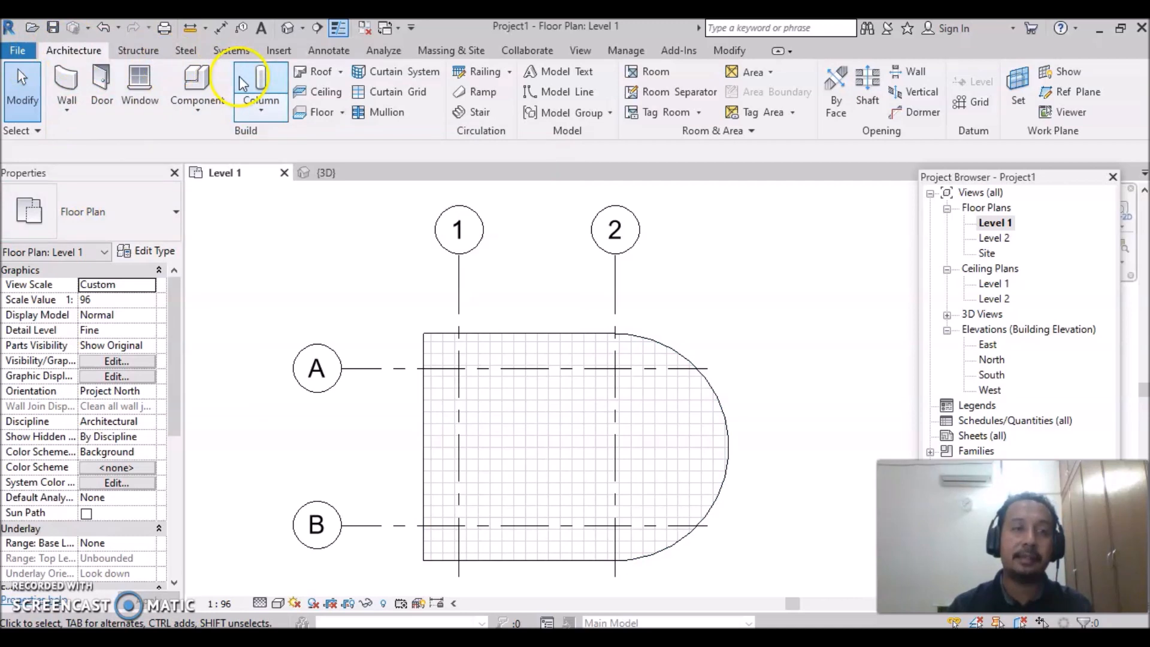
Start an architectural column and duplicate the 24" x 24" rectangular type as "300 X 300mm RC Column"
left_click(265, 112)
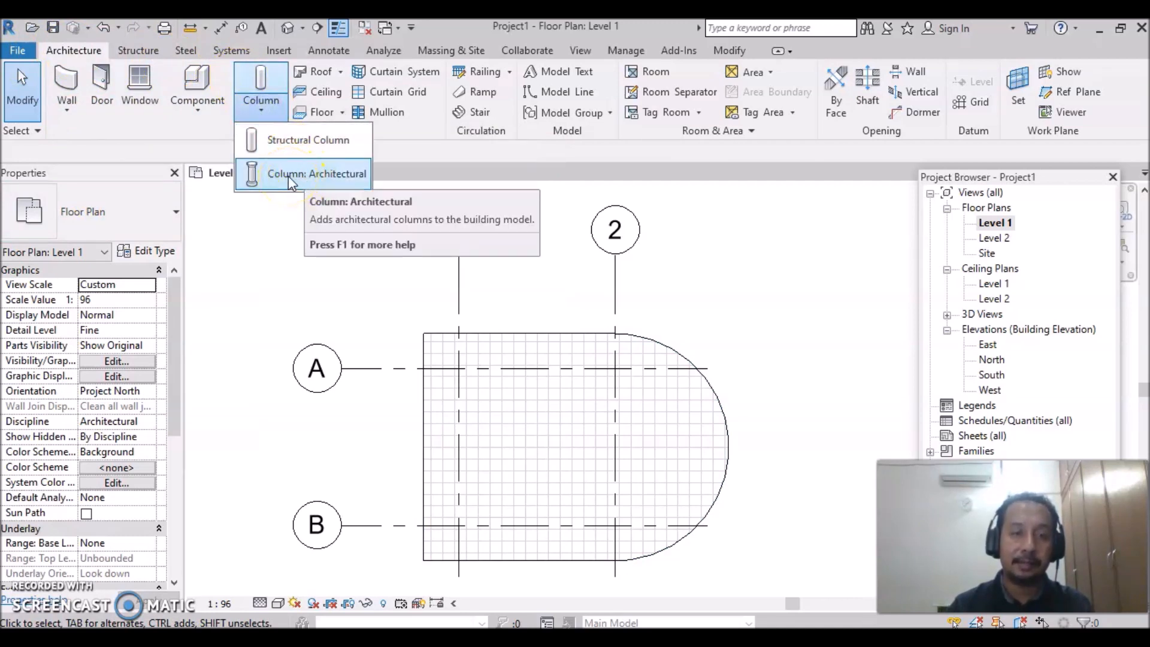
key("Escape")
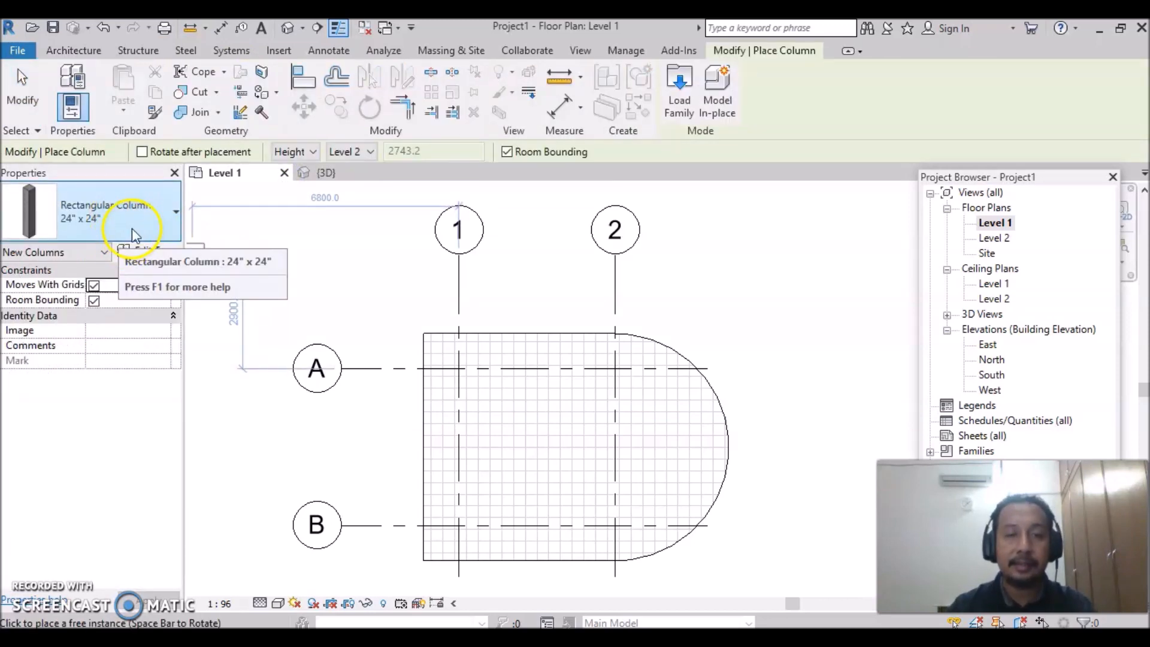
left_click(142, 257)
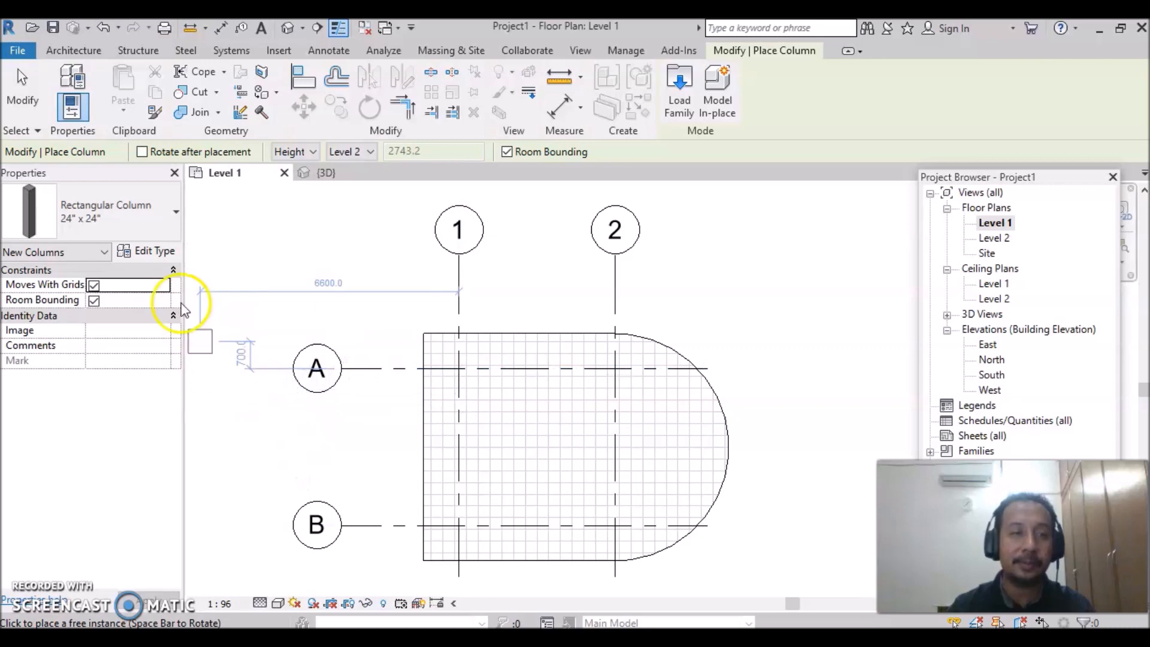
left_click(165, 257)
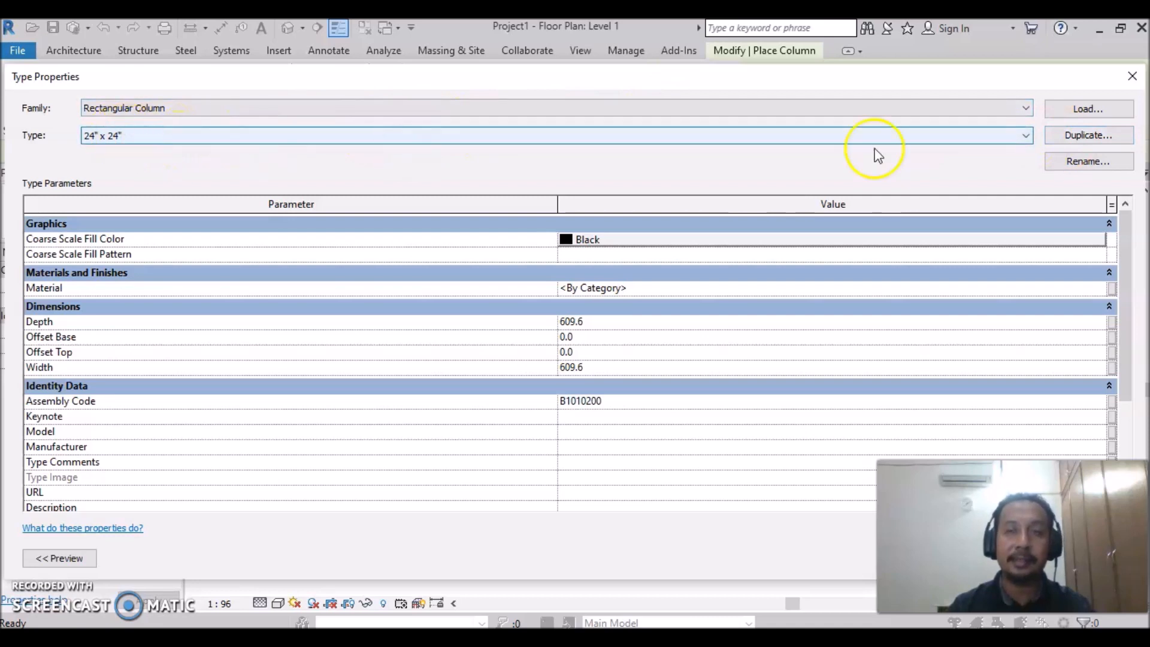
left_click(1081, 138)
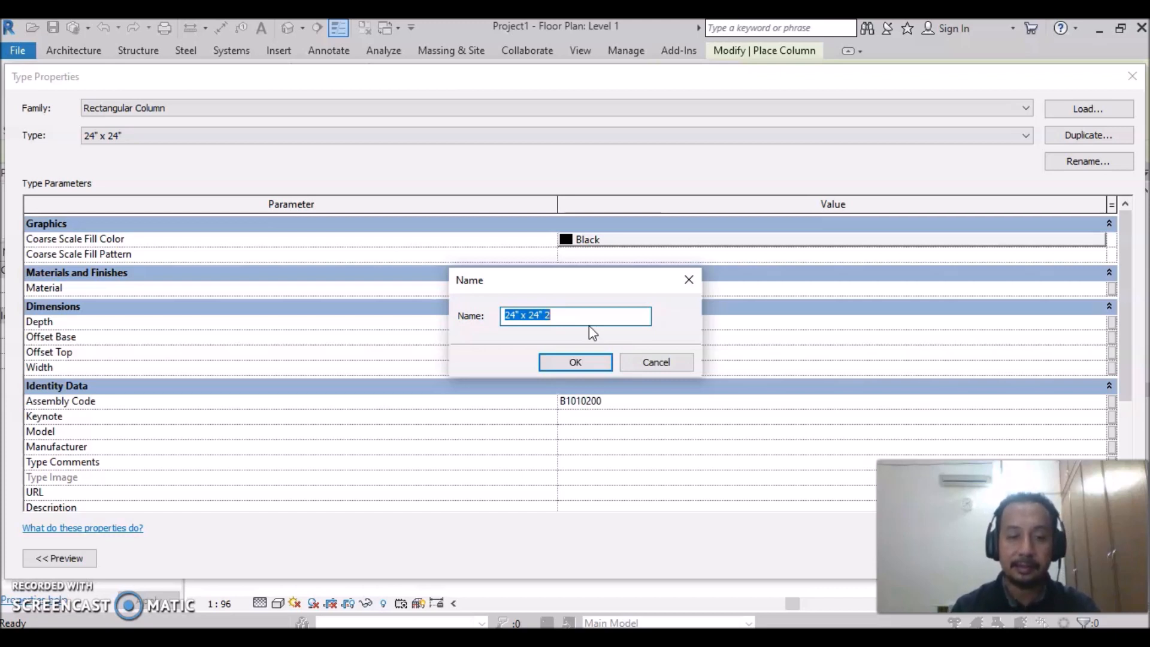
type("300")
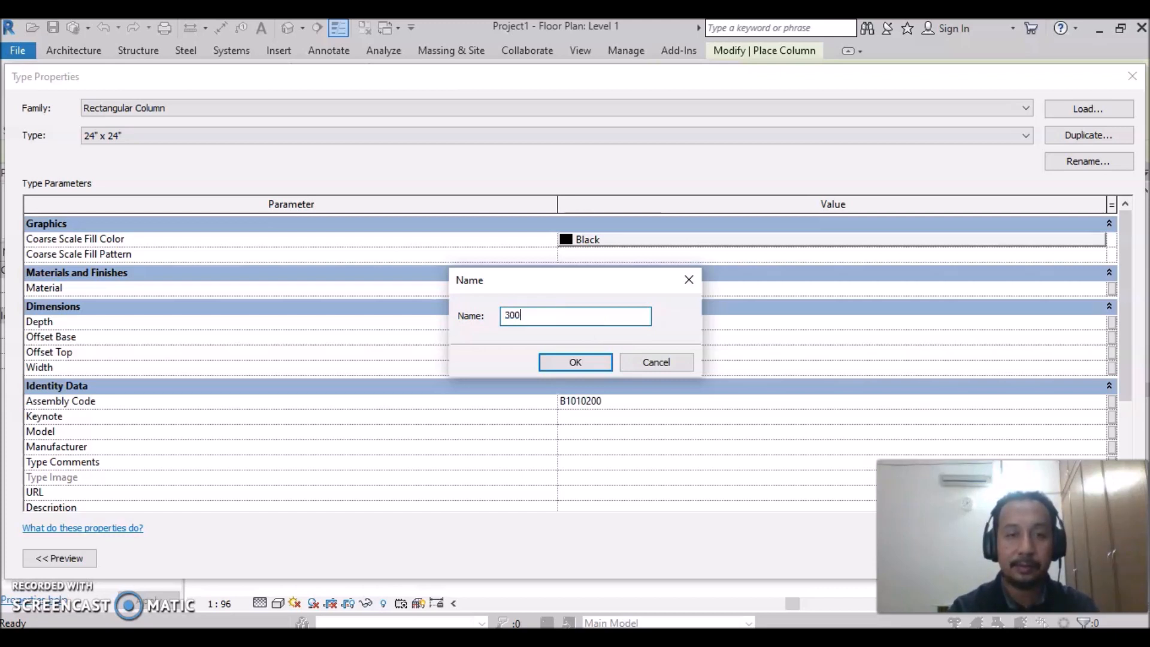
type(" X 300mm ")
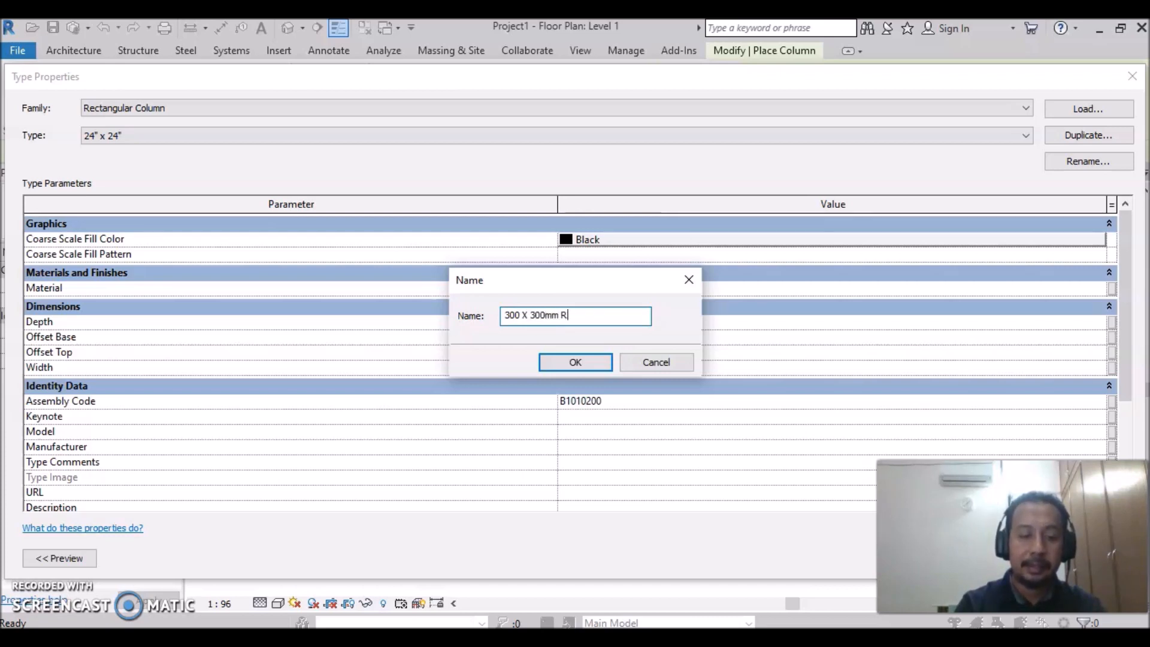
type("RC Column")
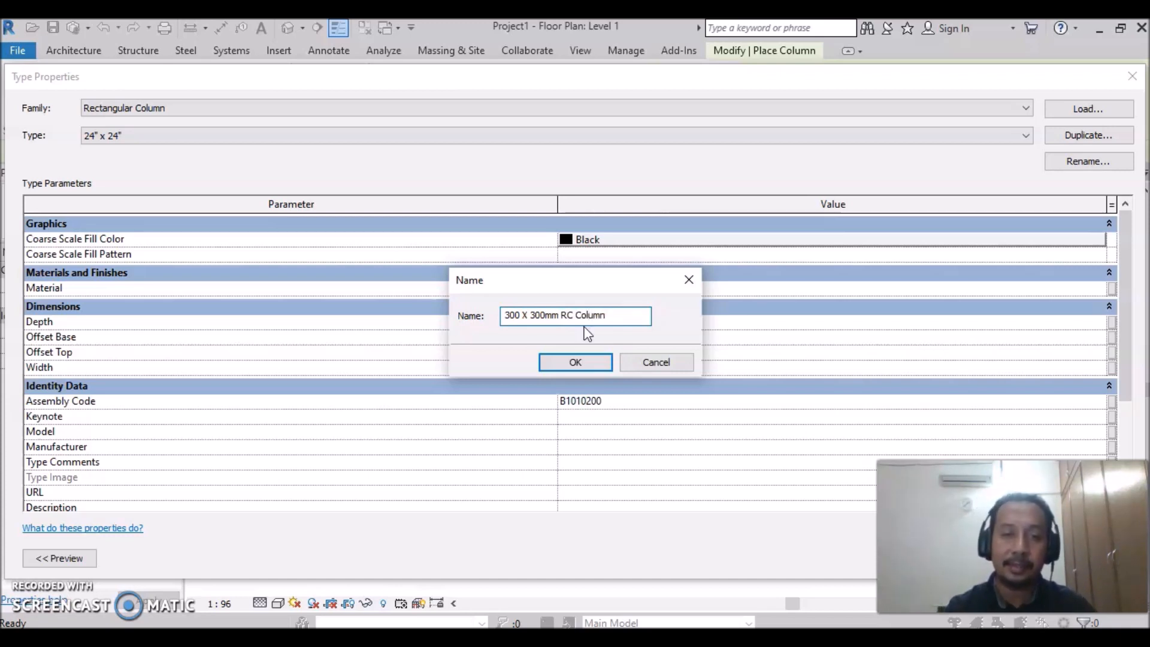
left_click(576, 362)
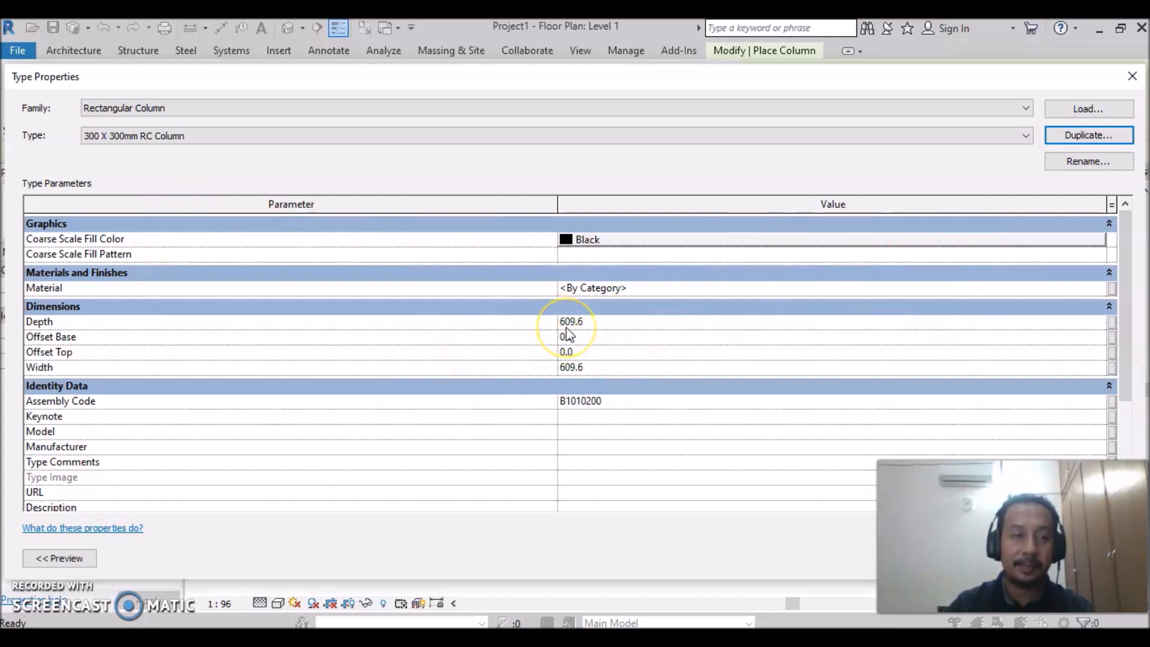
Set the new column type's depth and width to 300 mm and confirm the type properties
left_click(598, 322)
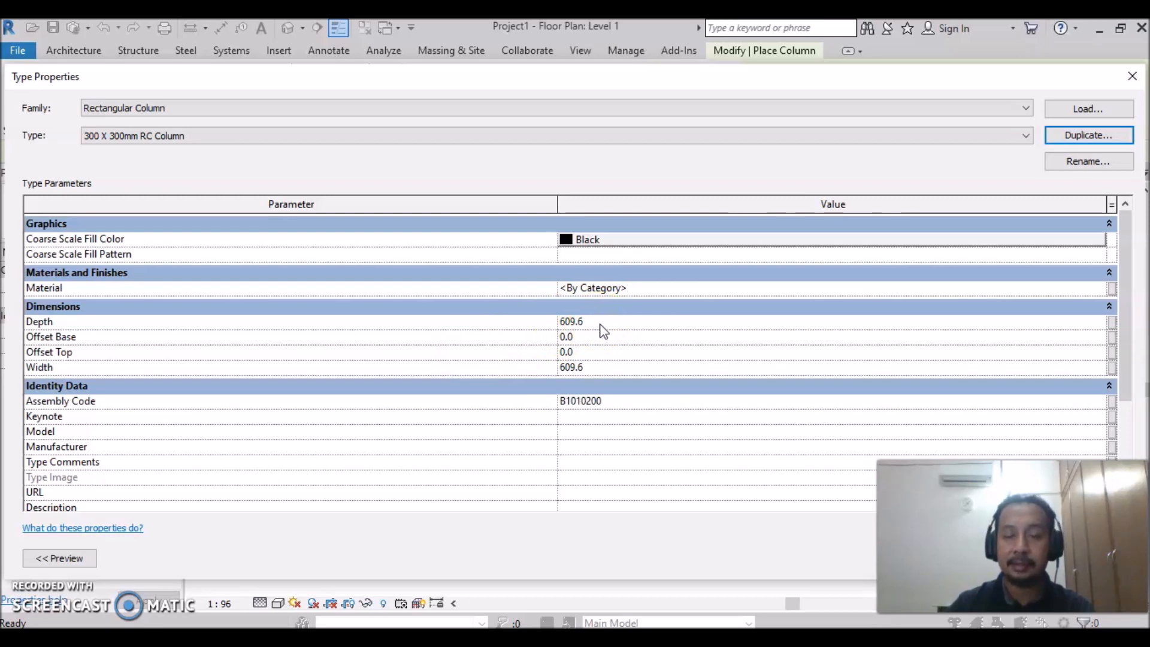
left_click(572, 324)
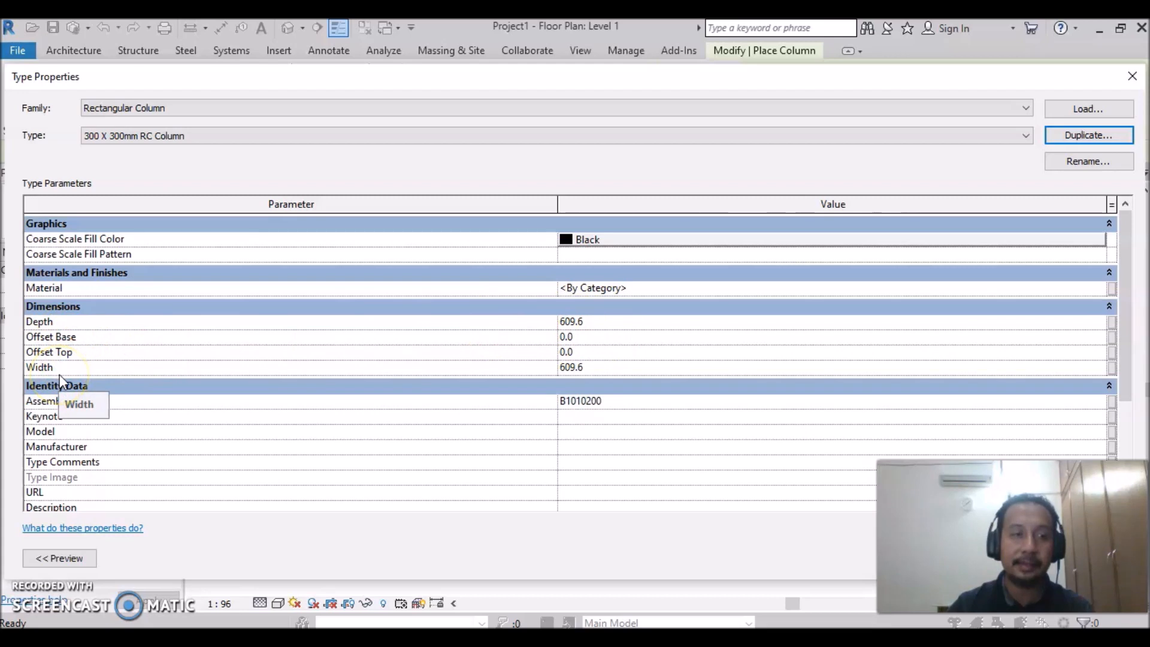
left_click(604, 327)
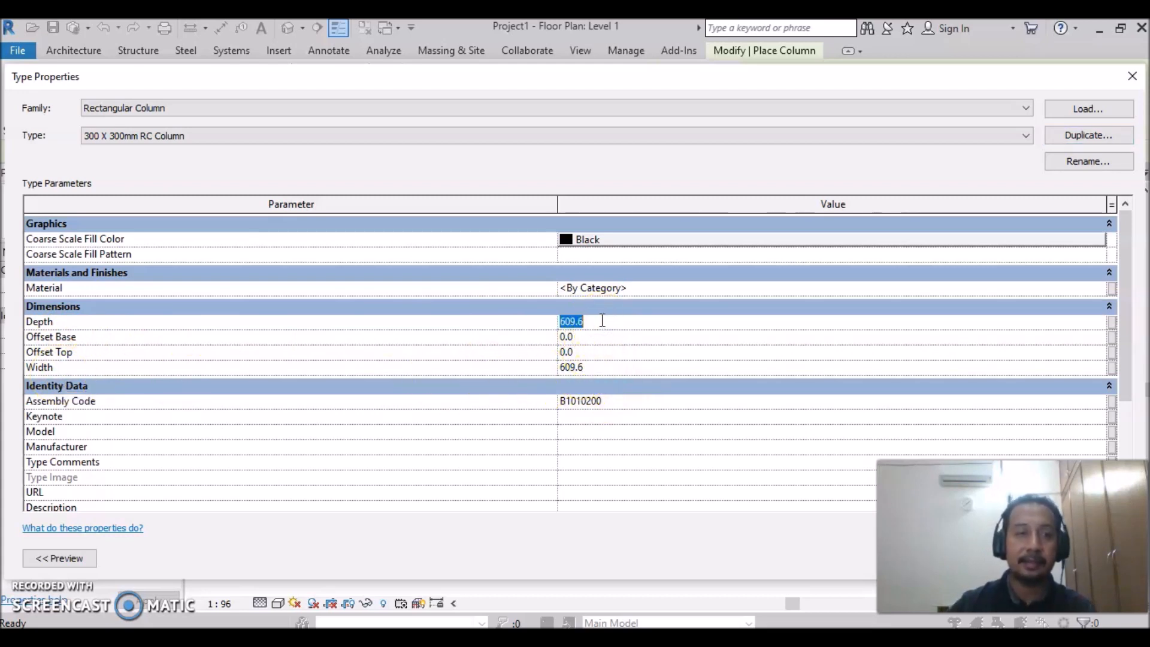
type("300")
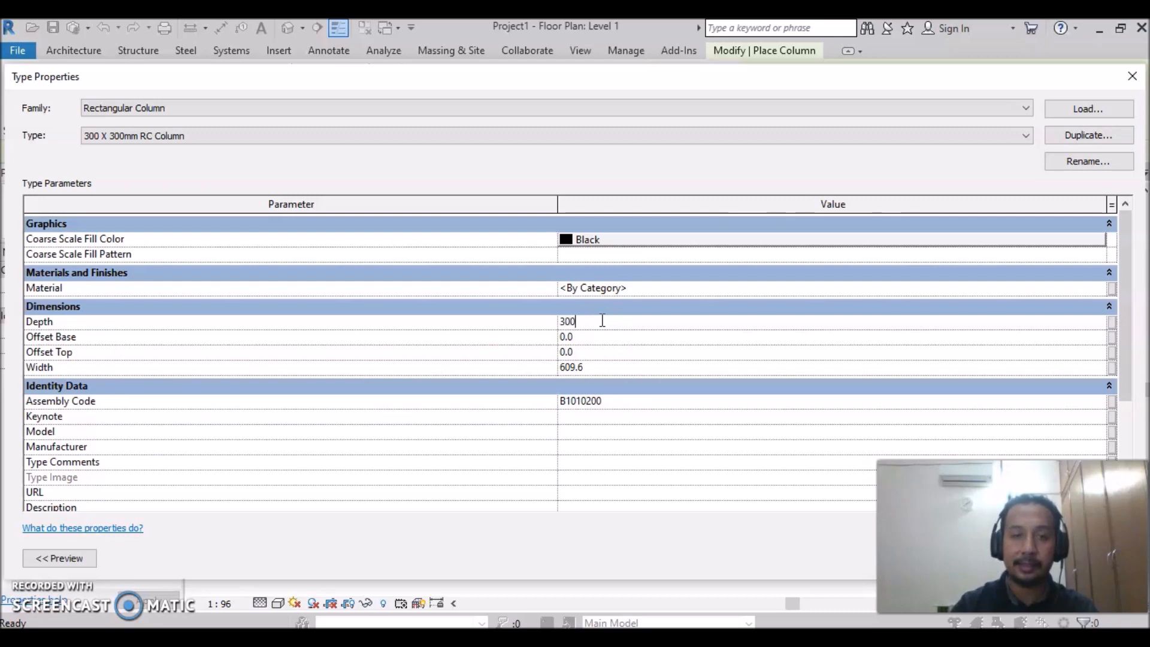
left_click(604, 367)
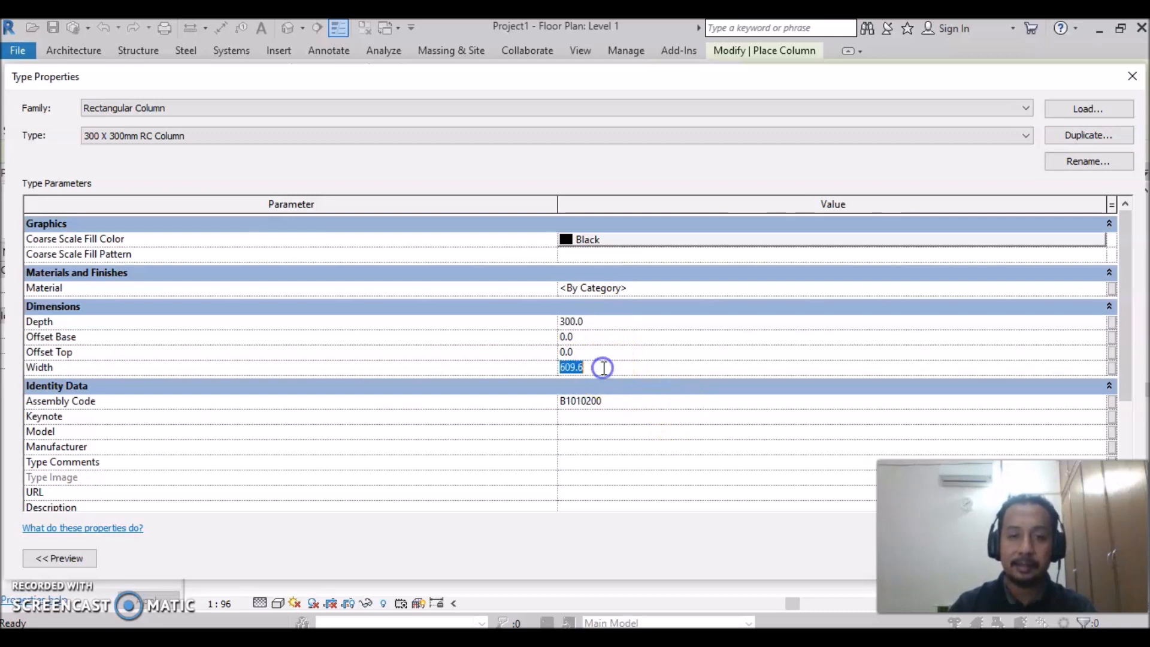
type("300")
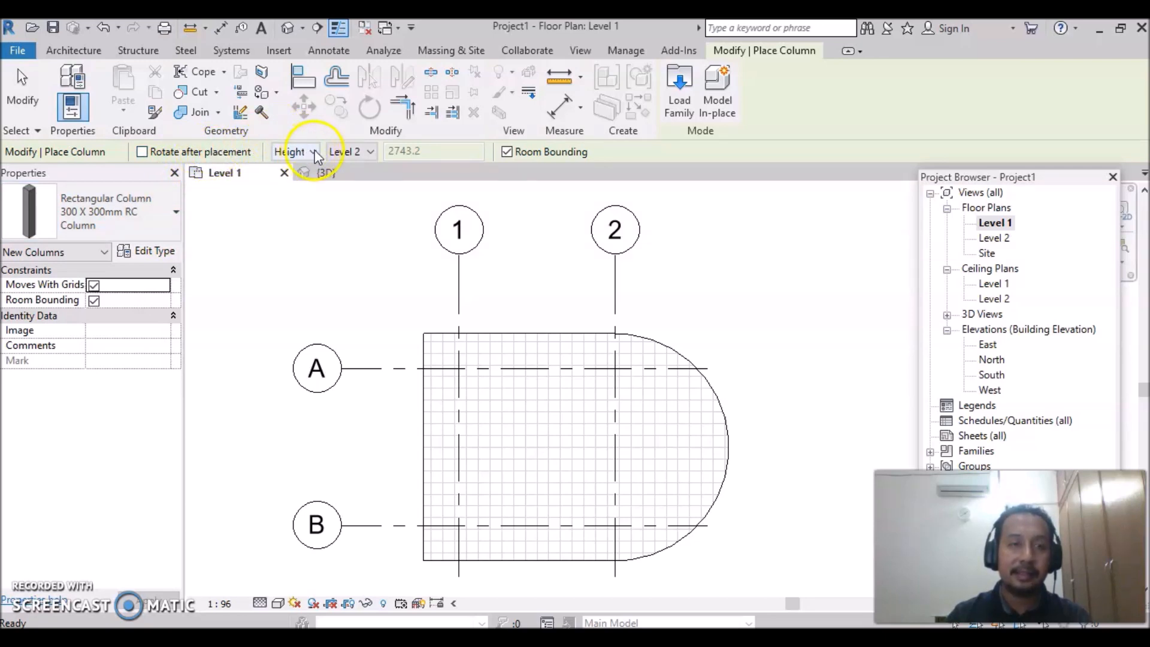
Set the new column's height to unconnected at 3000 mm
left_click(370, 152)
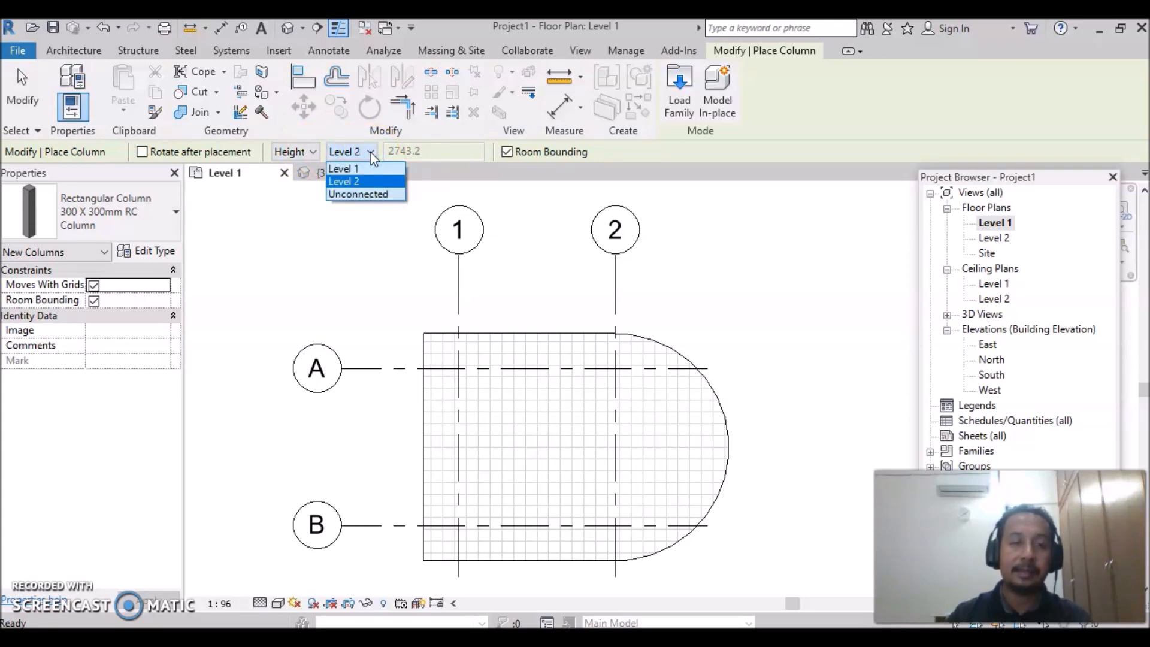
left_click(356, 194)
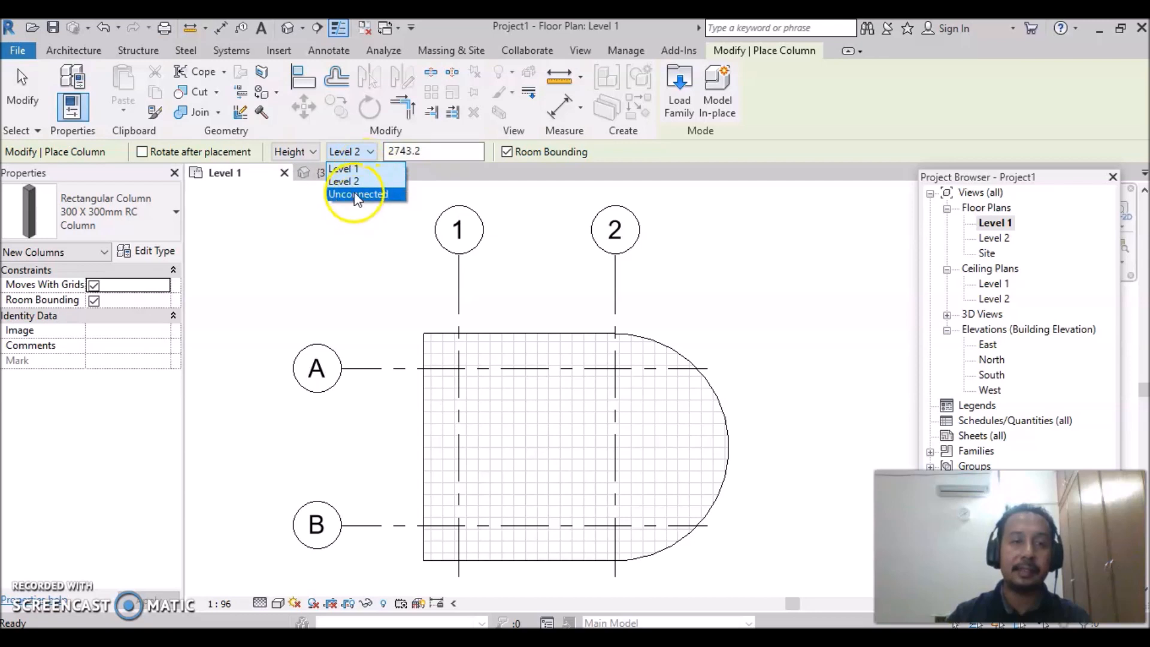
left_click(355, 194)
left_click_drag(446, 155, 379, 150)
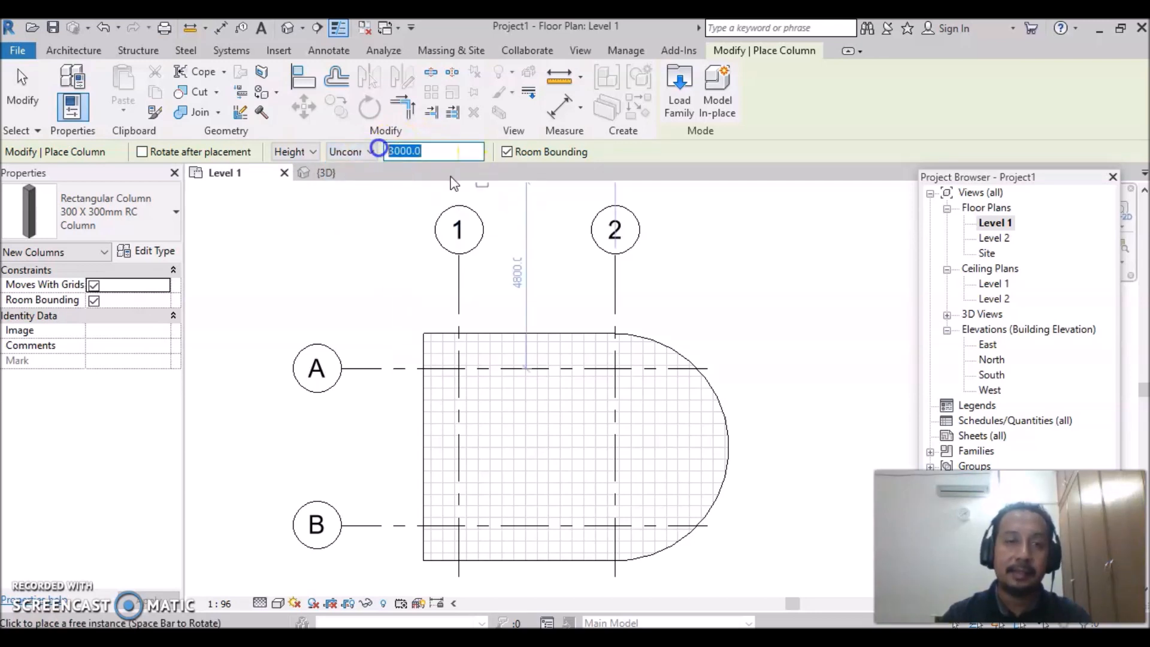
type("300")
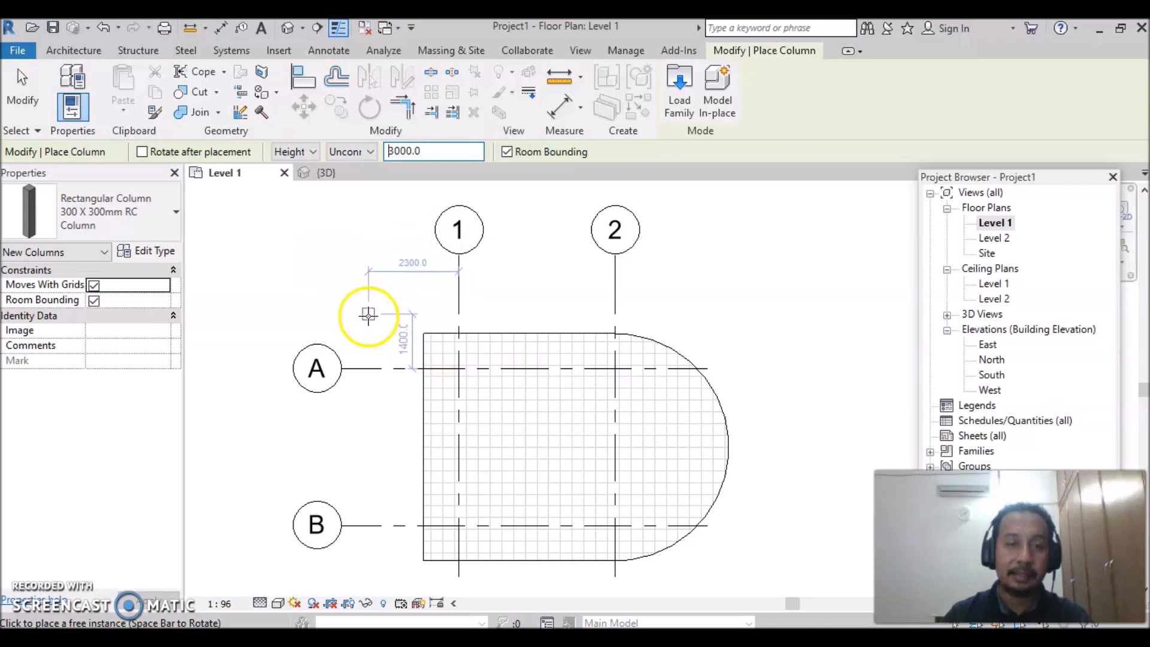
Place 300 X 300mm RC columns at the four grid intersections A-1, B-1, A-2 and B-2, and end the command
left_click(458, 368)
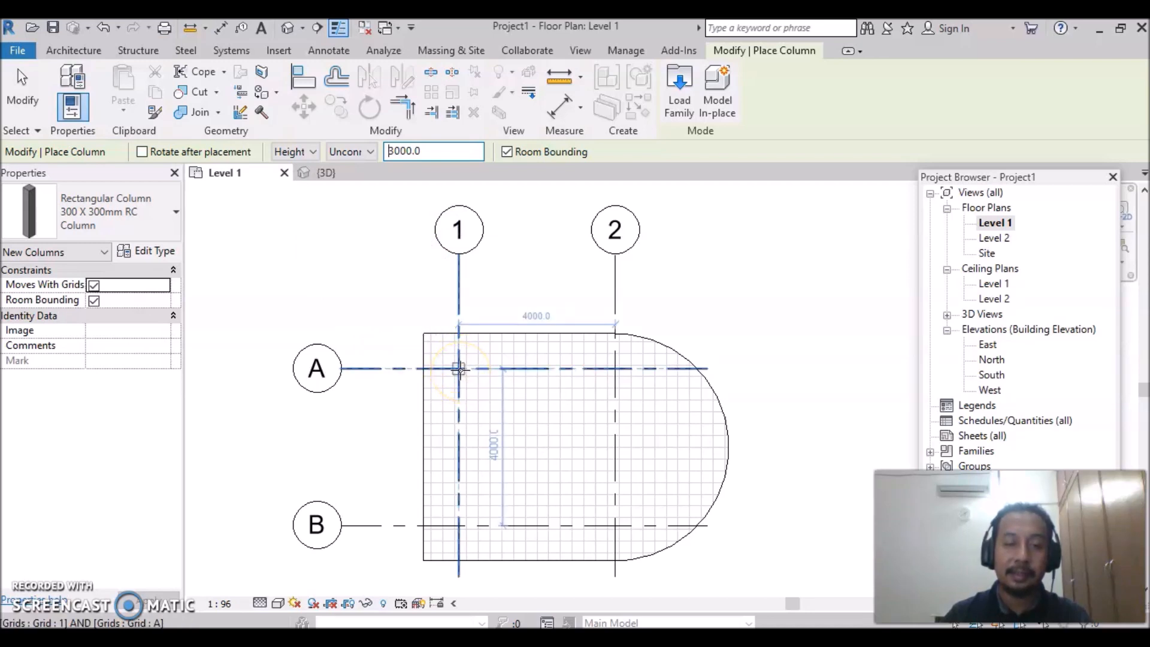
left_click(458, 369)
left_click(459, 531)
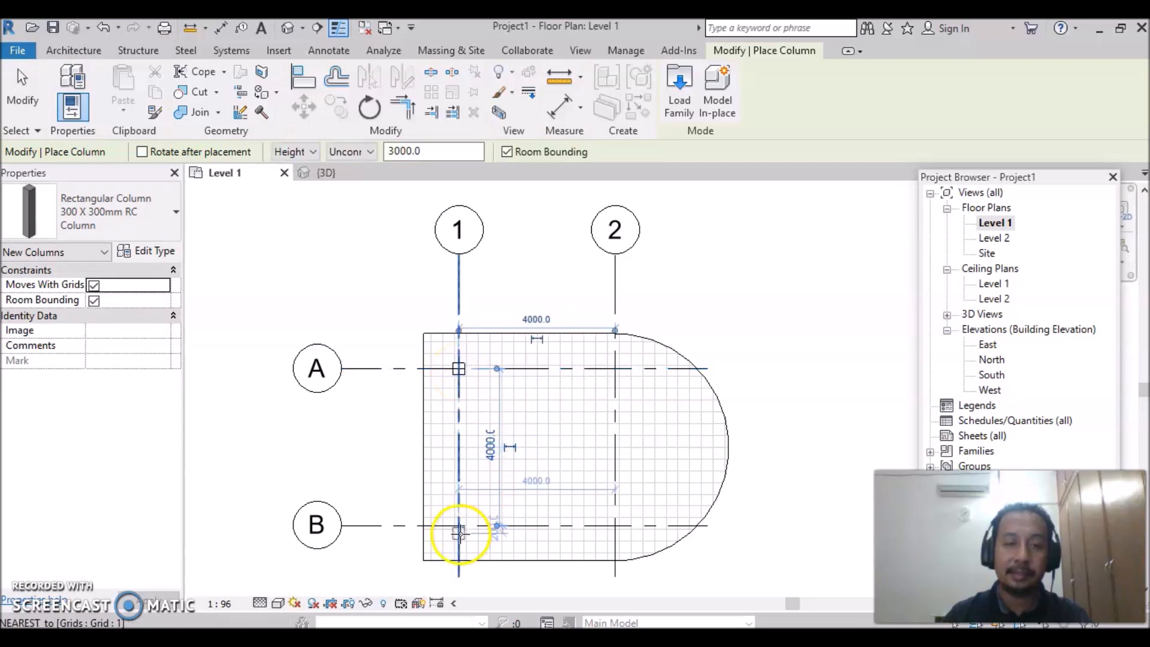
left_click(459, 525)
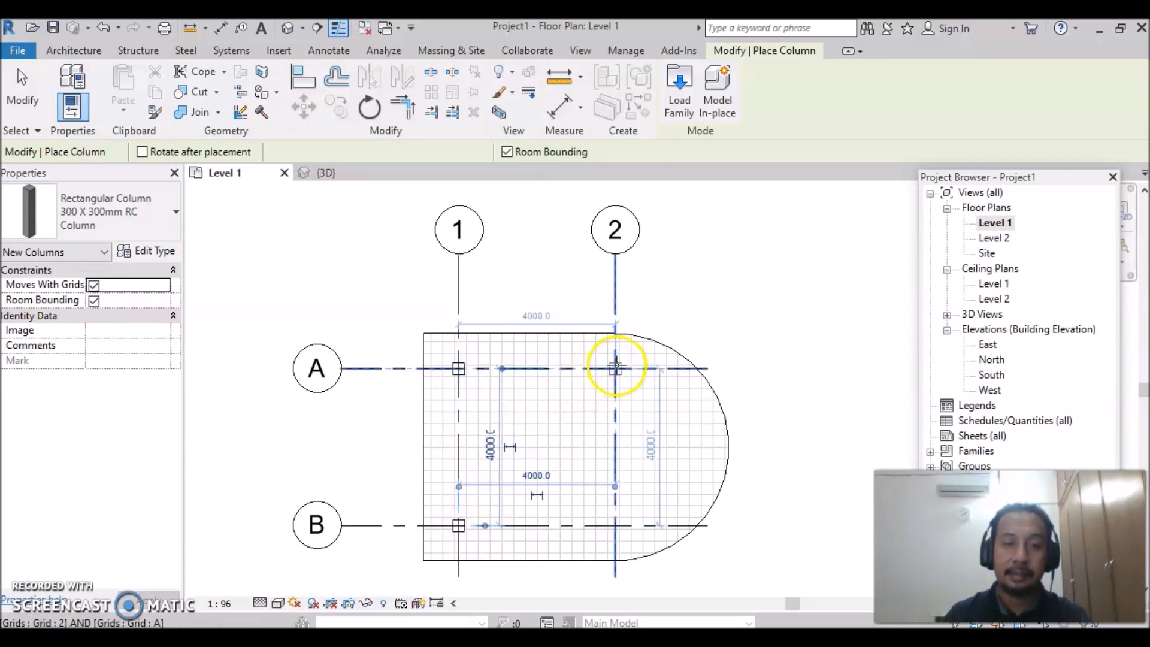
left_click(614, 526)
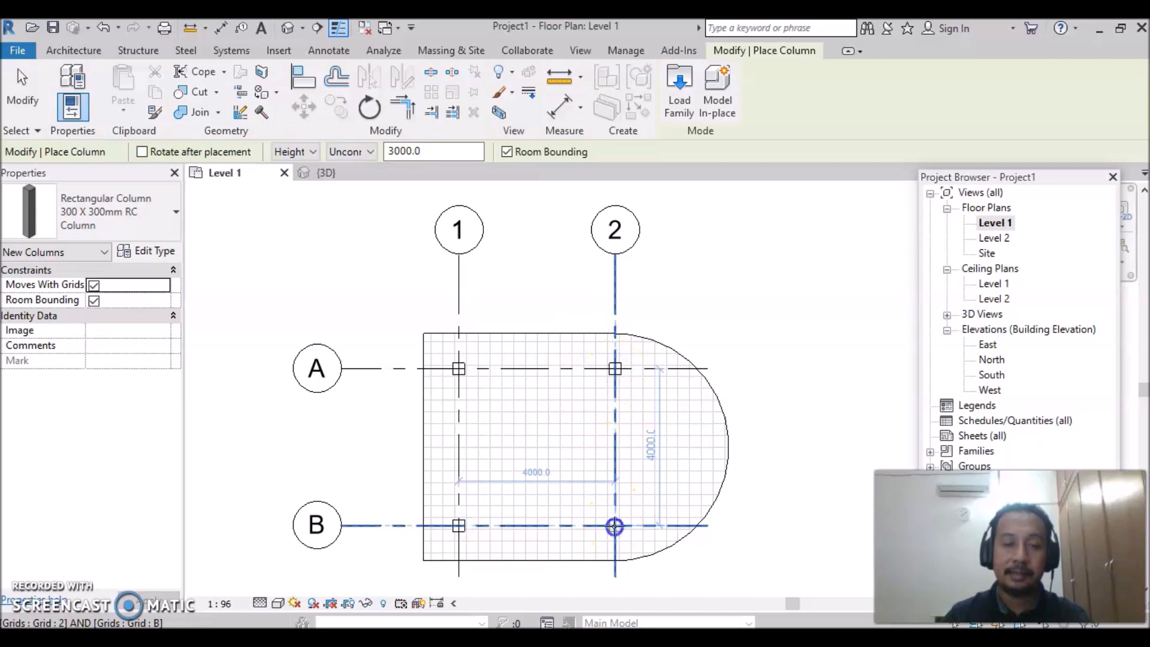
key("Escape")
key("Escape")
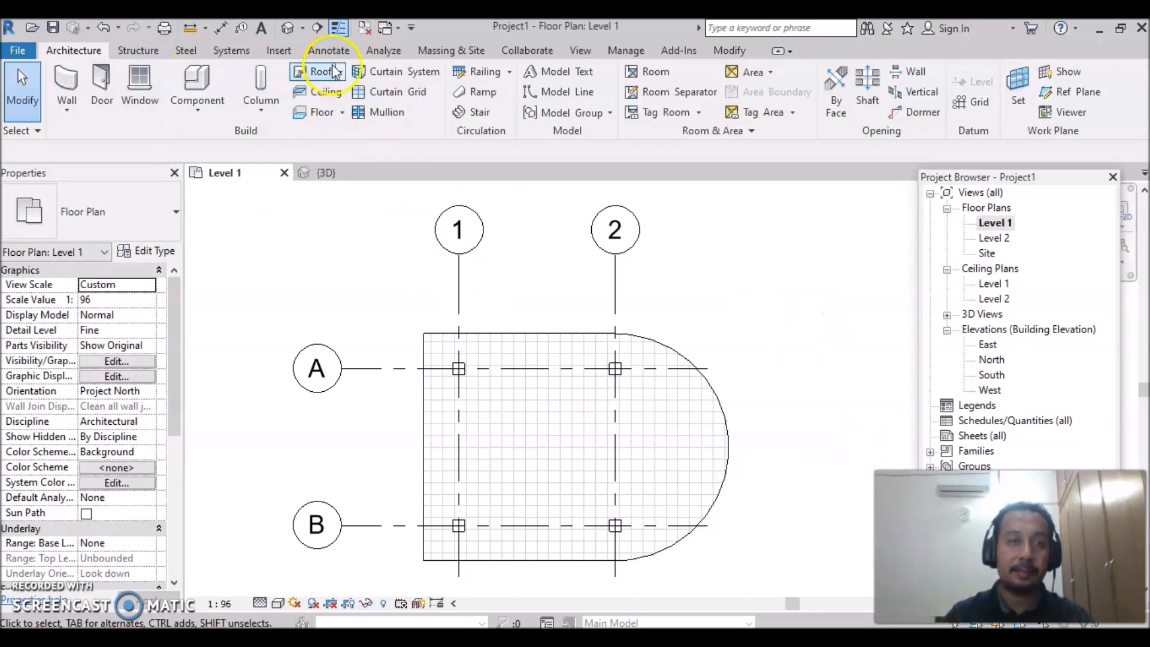
In the default 3D view, set the top offset of the column at grid A-2 to 1500 mm
left_click(287, 28)
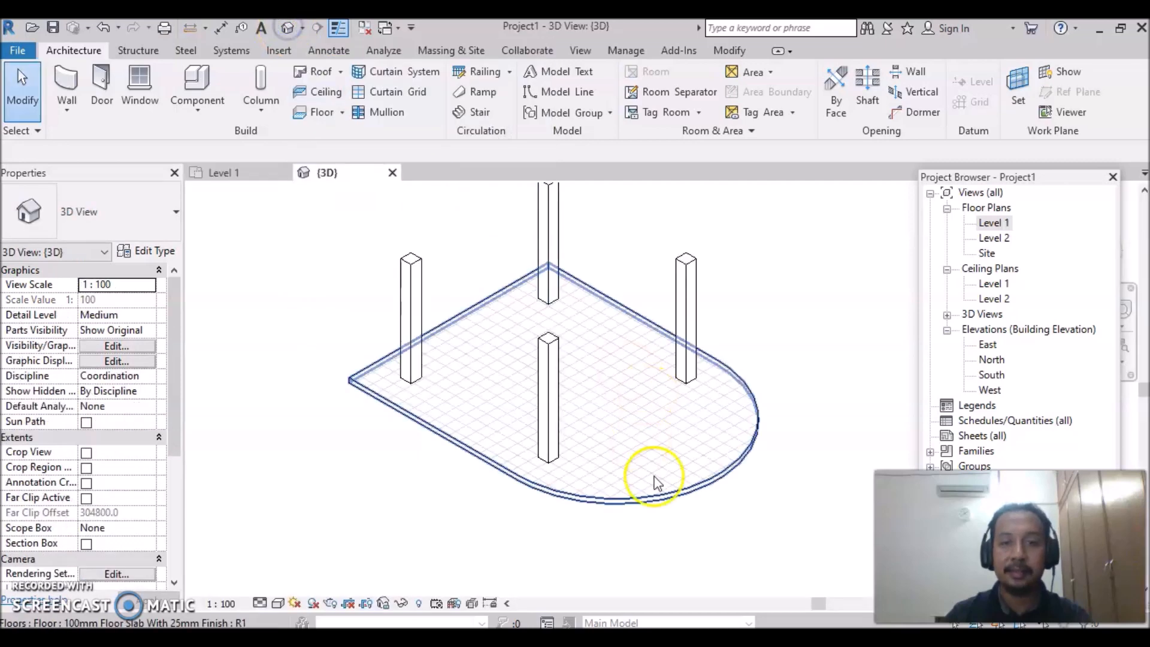
middle_click_drag(777, 373, 746, 437)
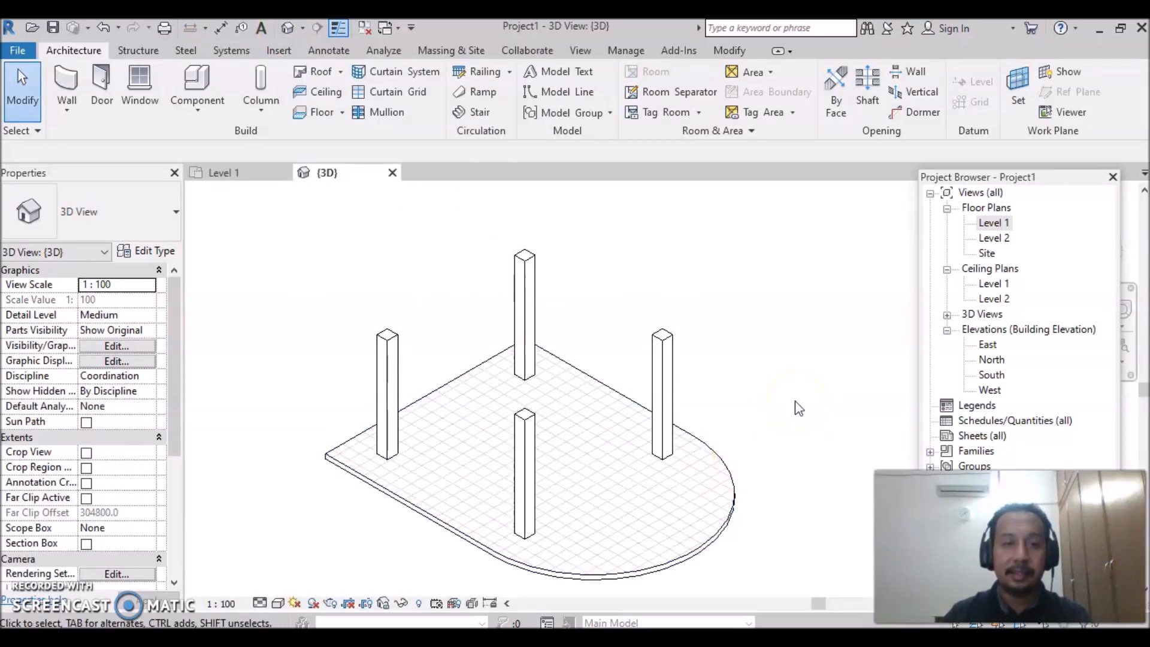
left_click(664, 360)
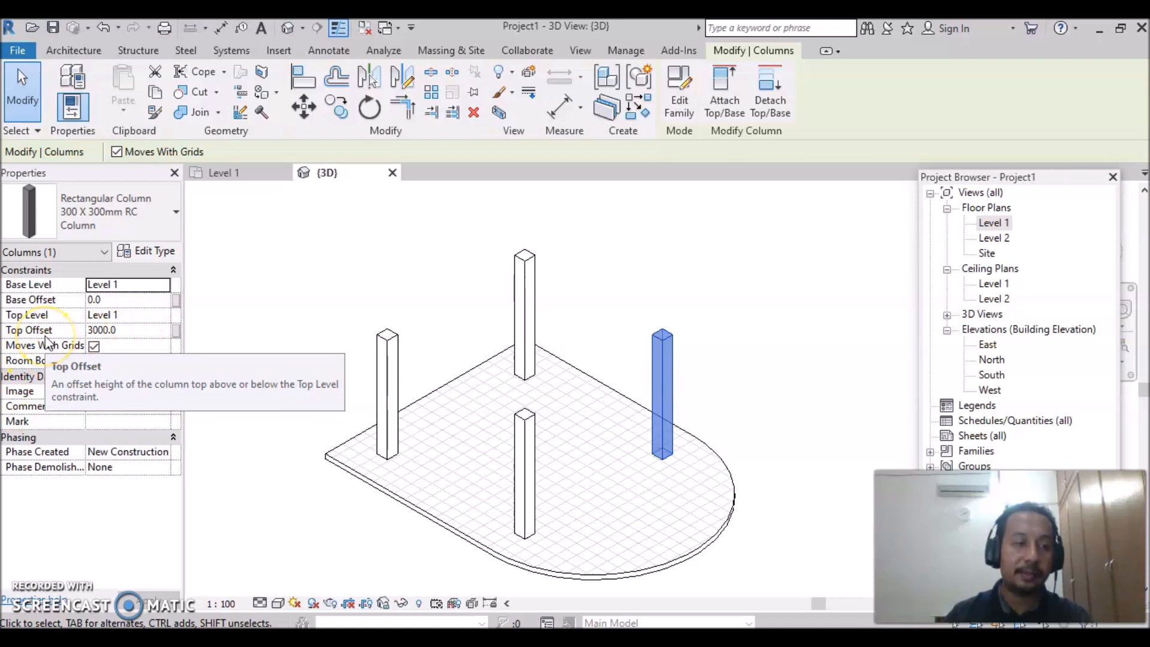
left_click(139, 330)
type("150")
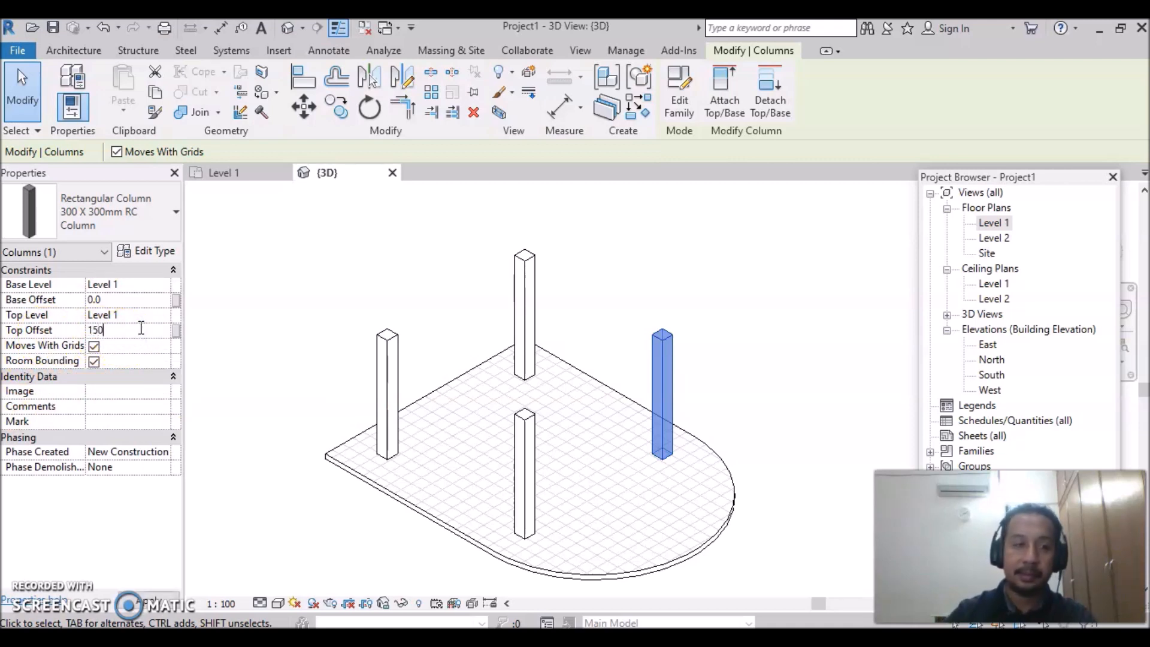
left_click(740, 344)
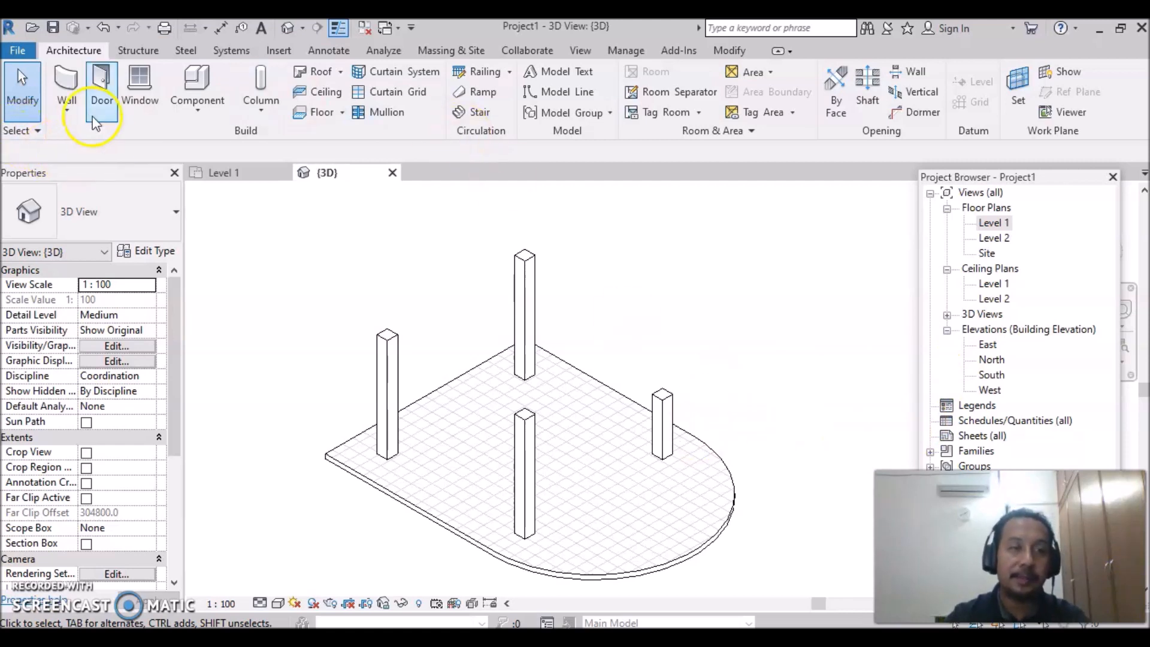
Start an architectural column and browse for a family to load in the Columns folder of the US Metric library
left_click(257, 112)
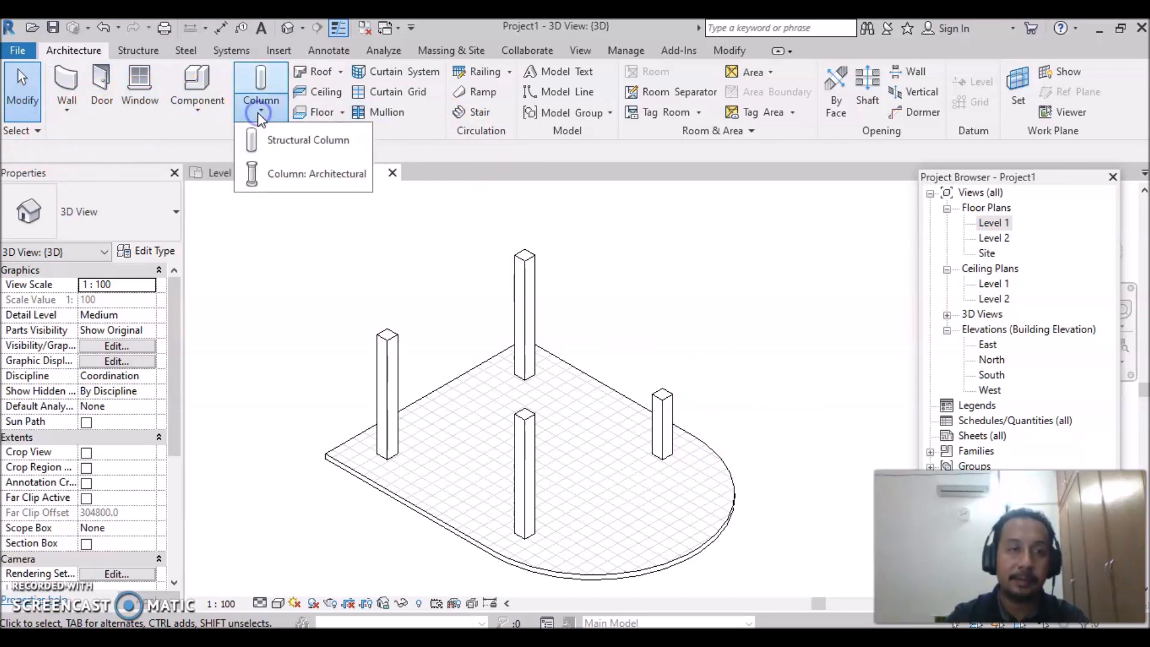
left_click(282, 175)
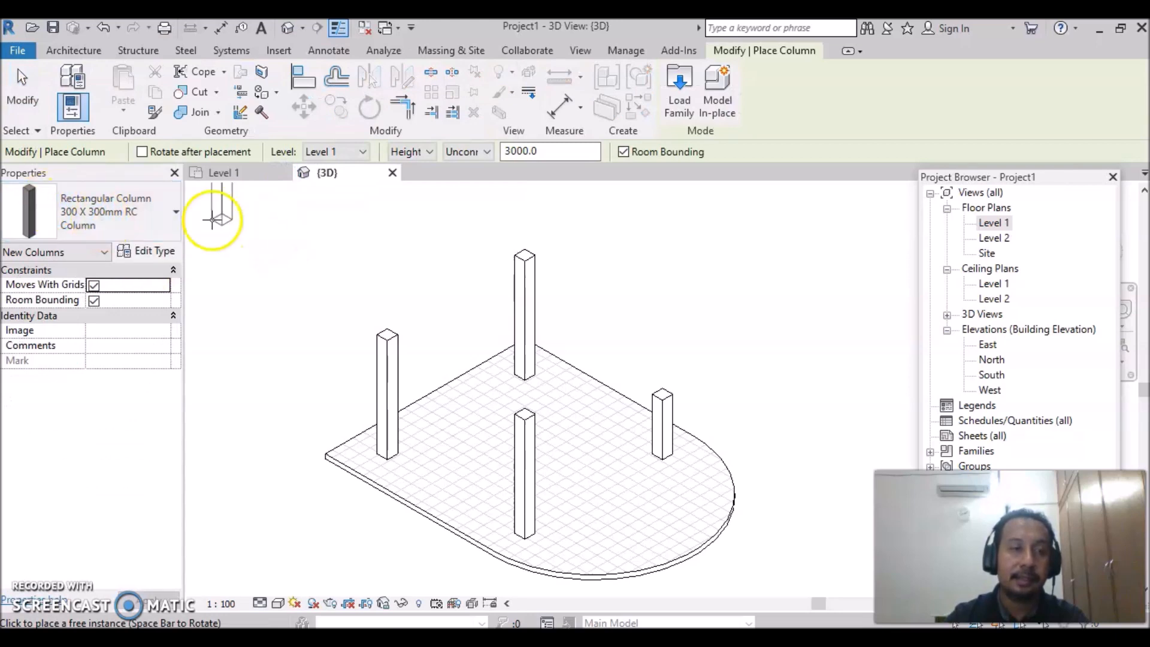
left_click(174, 213)
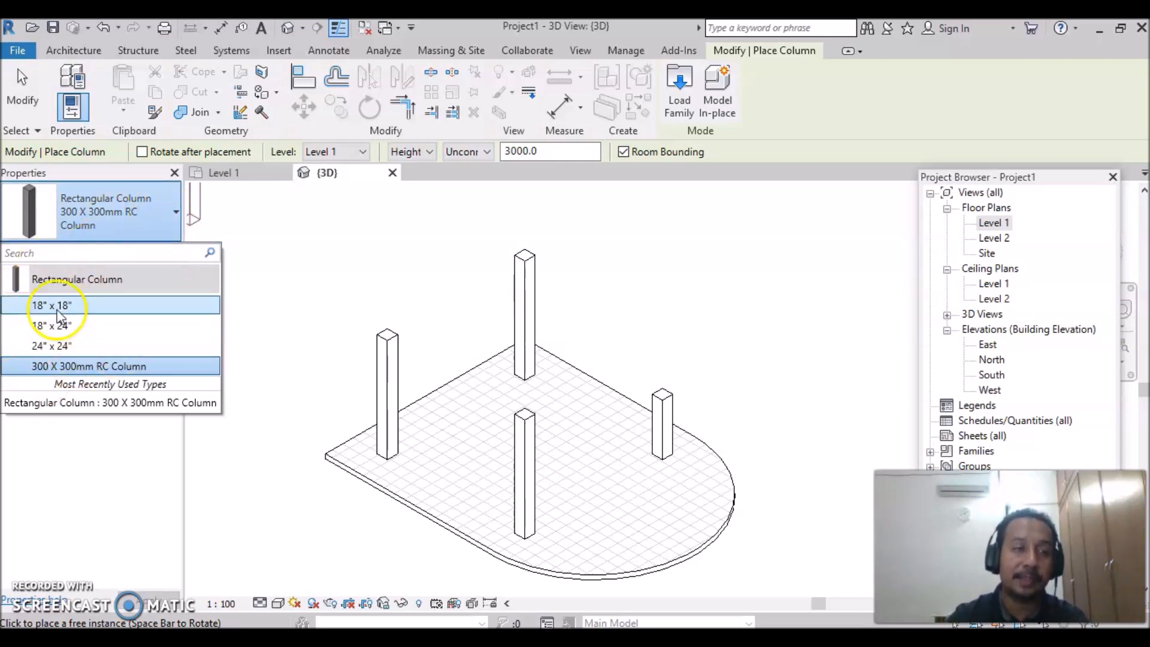
left_click(163, 223)
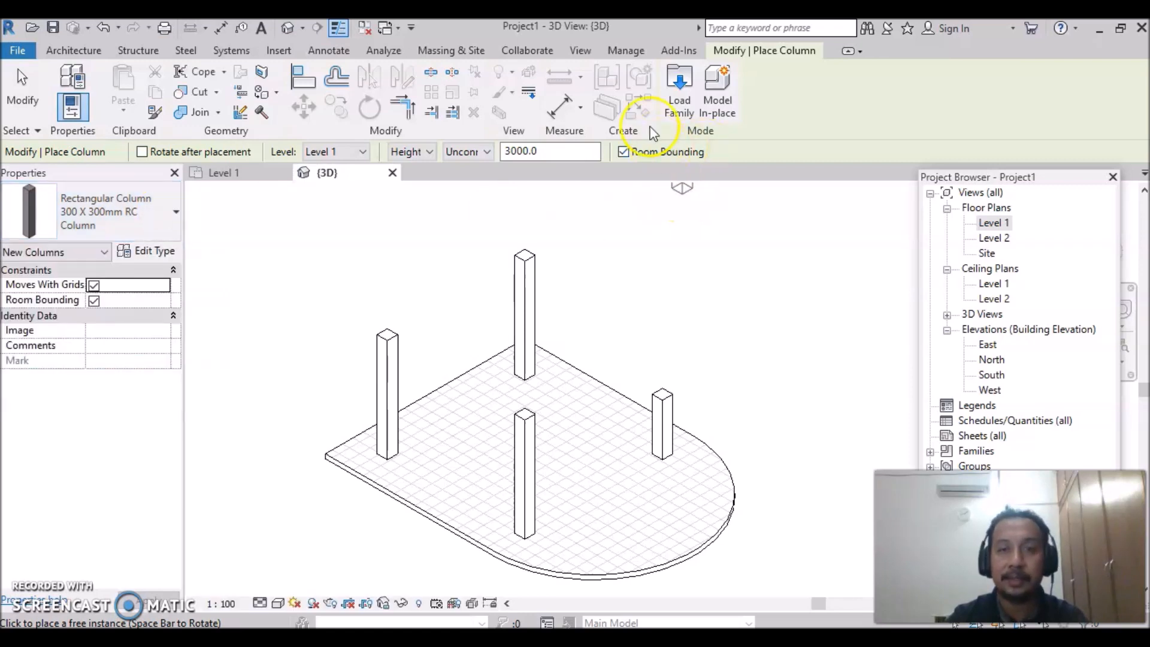
left_click(679, 99)
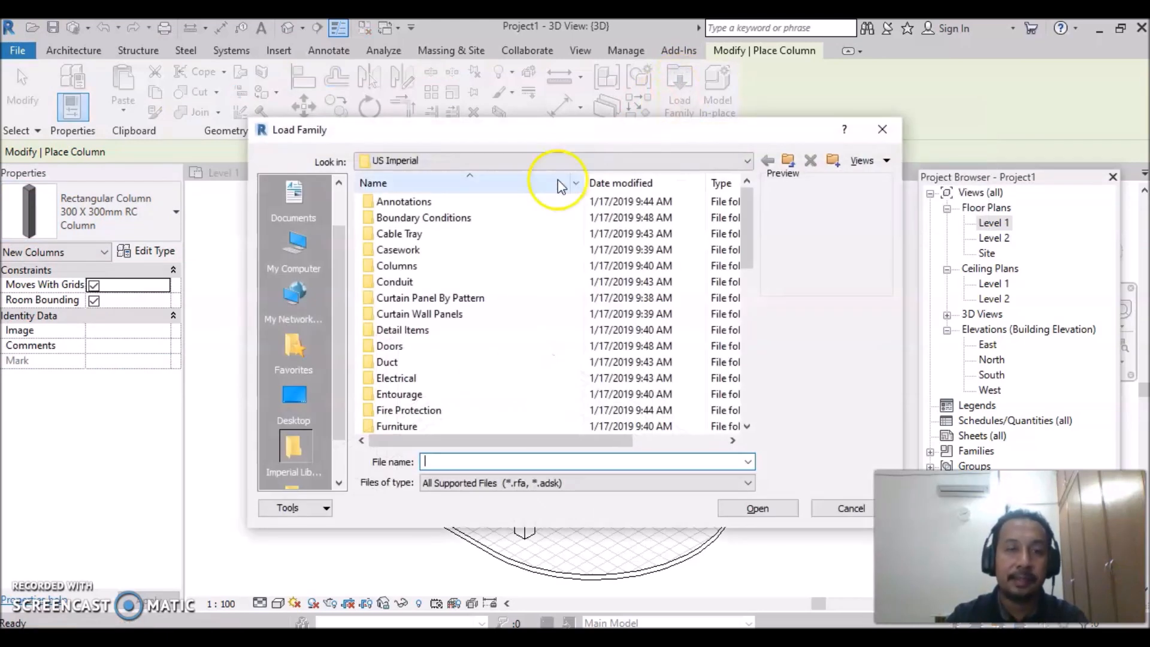
left_click(788, 160)
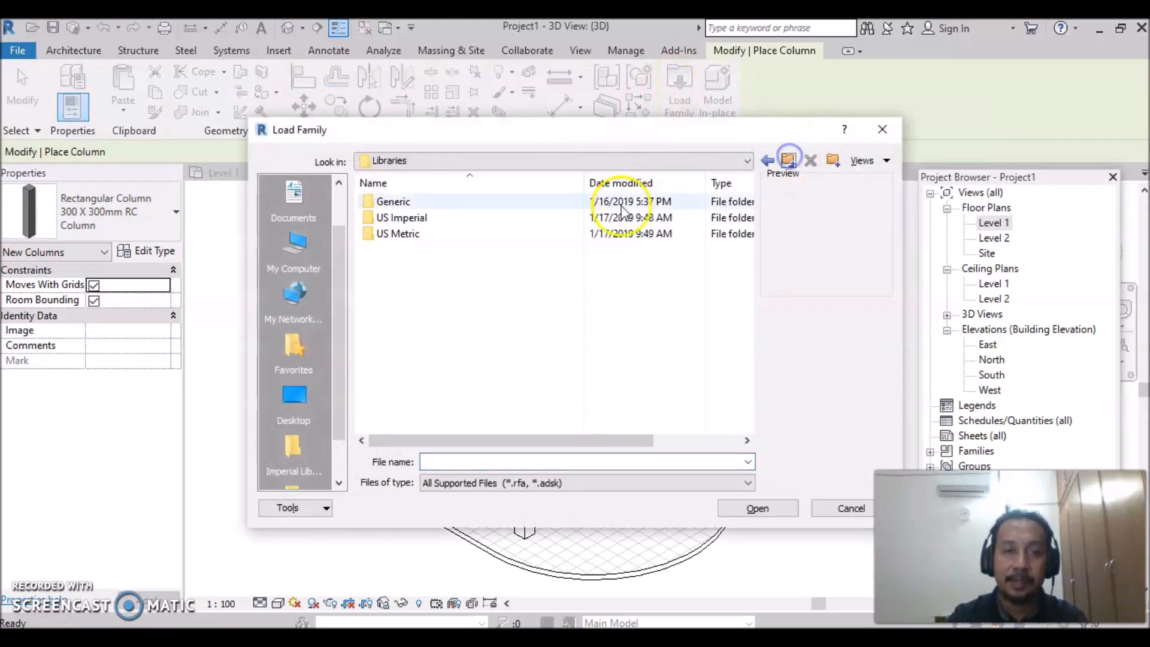
double_click(405, 235)
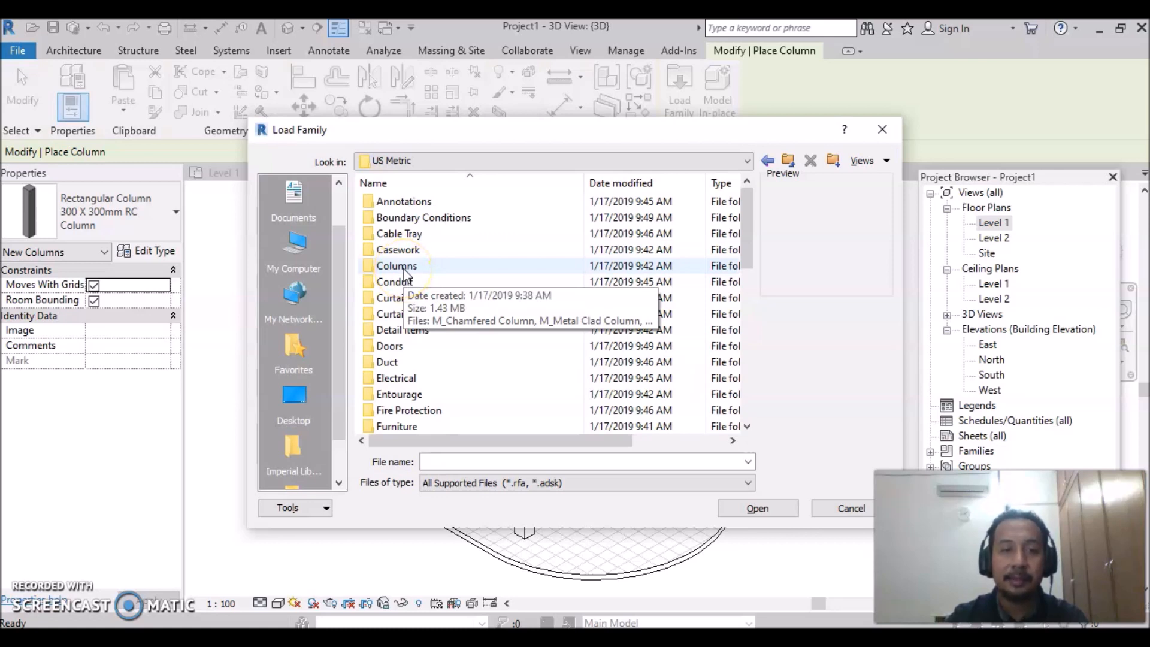
double_click(405, 268)
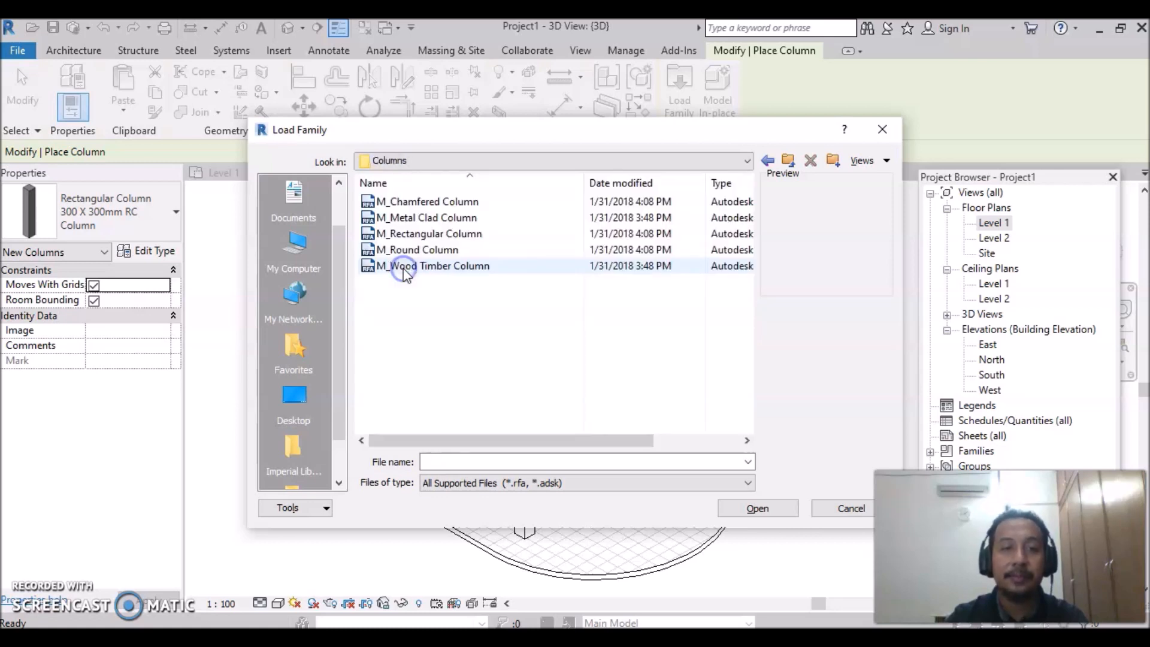
Load the M_Round Column family and place one 152mm Diameter column outside the slab beyond its curved end
left_click(437, 202)
left_click(431, 218)
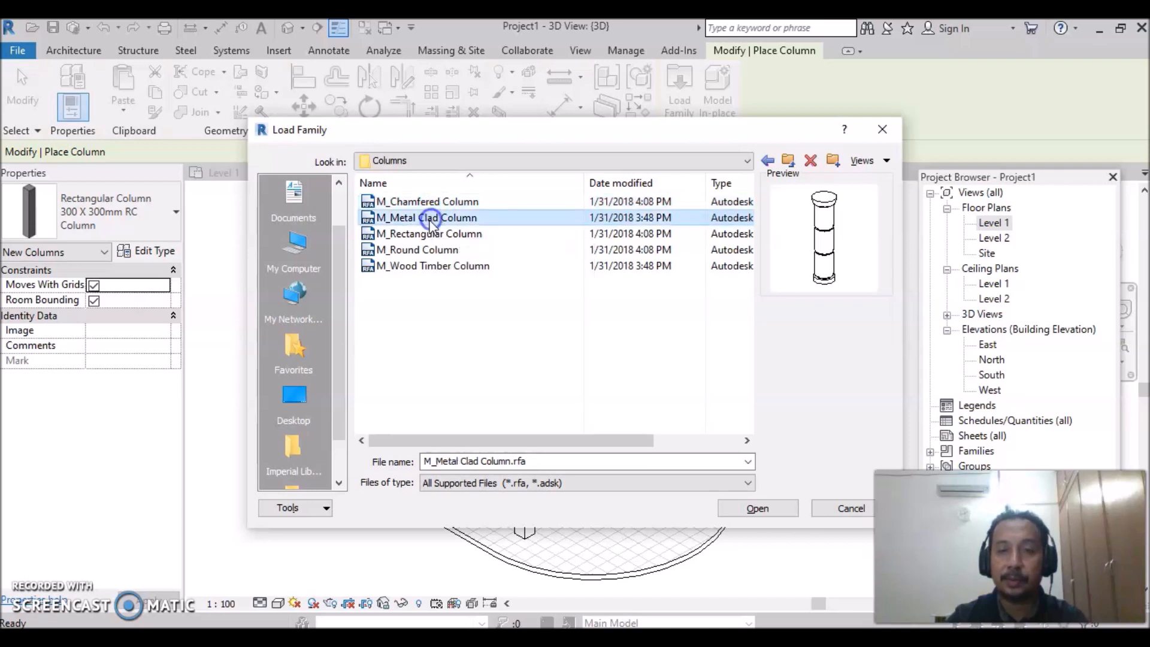
left_click(421, 232)
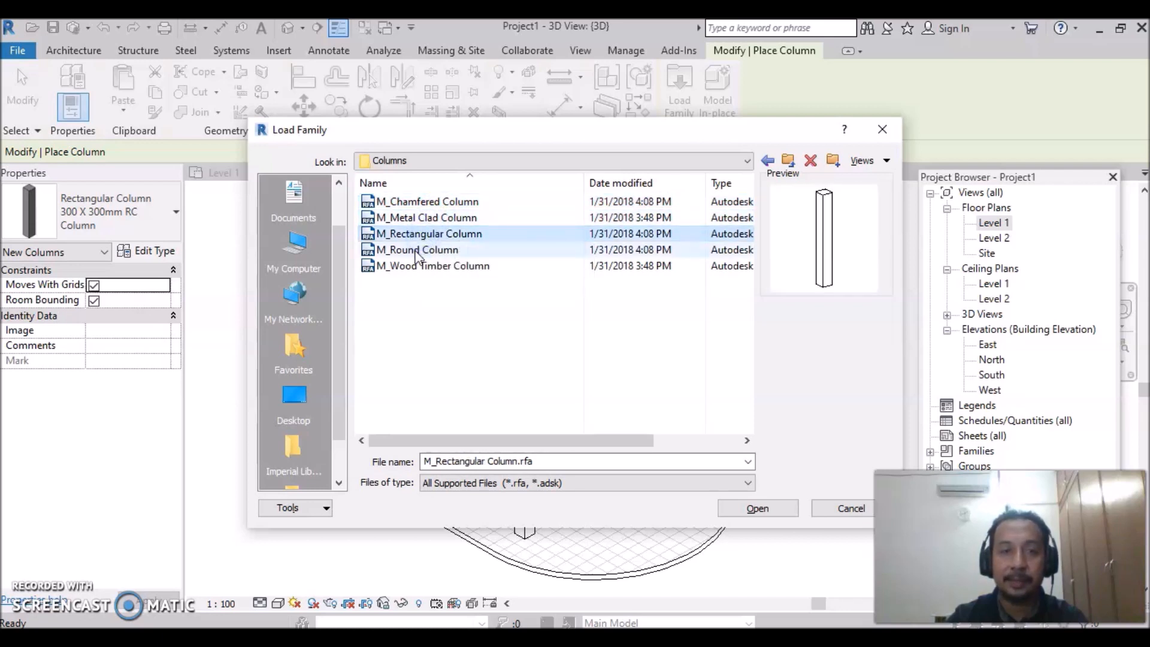
left_click(418, 251)
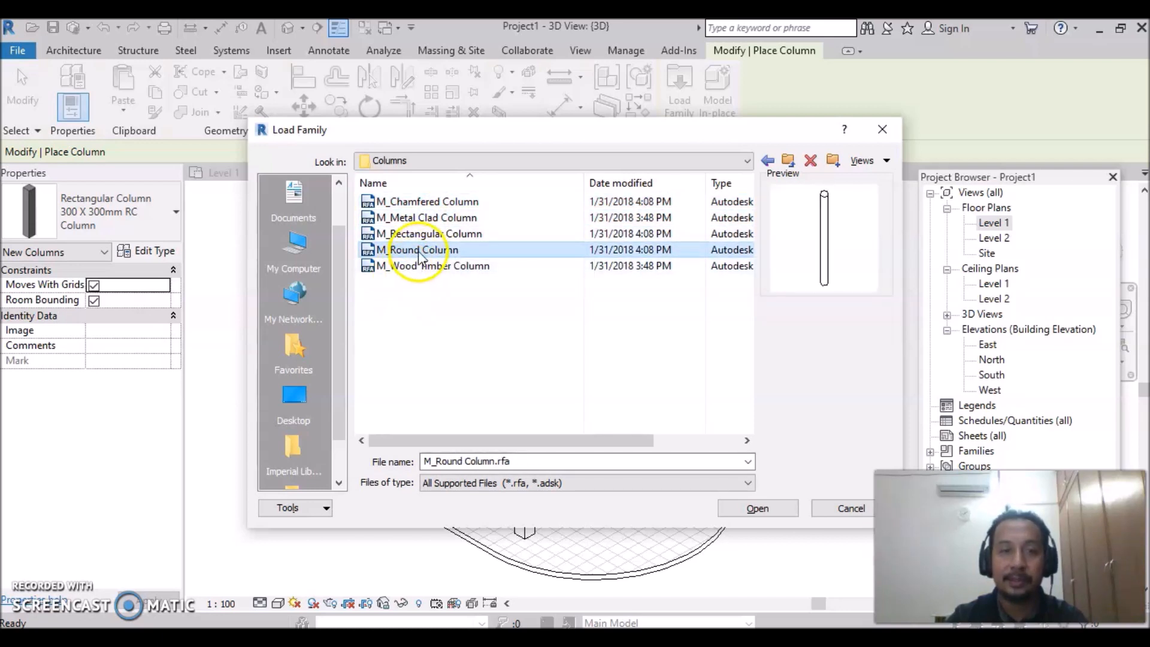
left_click(416, 275)
left_click(397, 267)
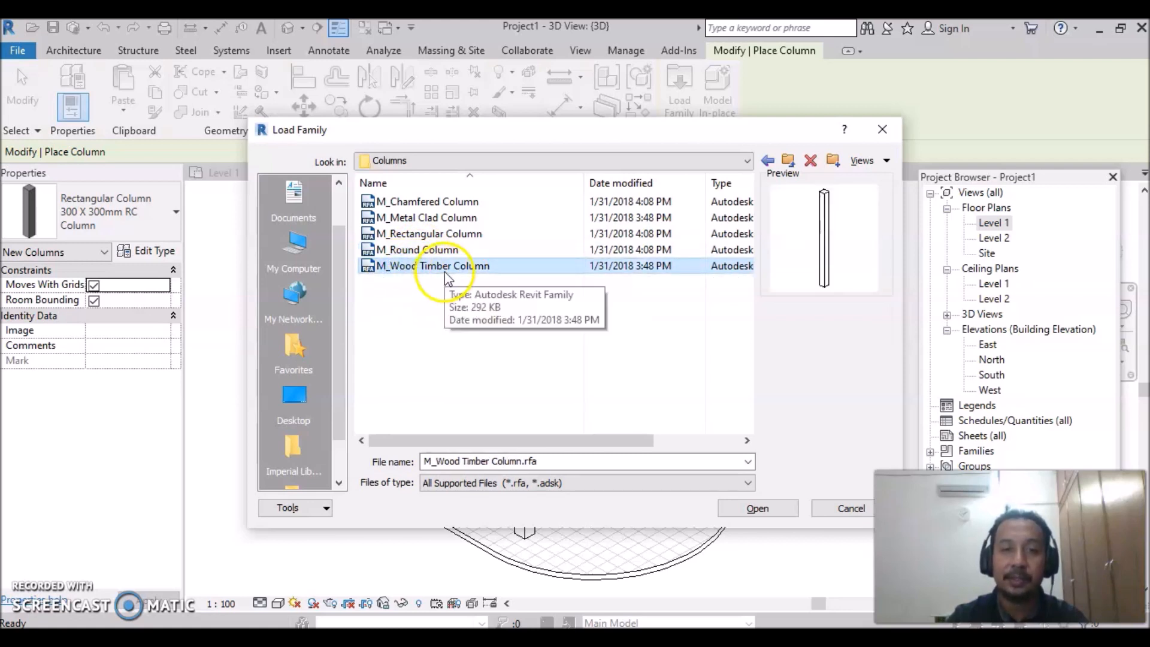
left_click(415, 252)
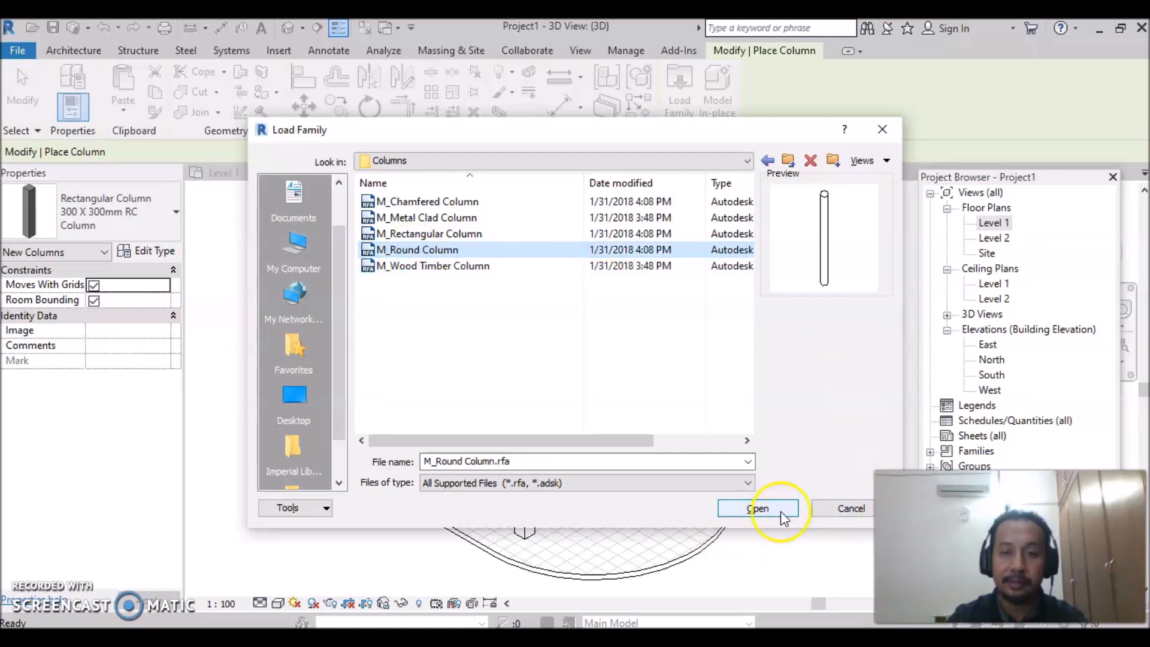
left_click(751, 510)
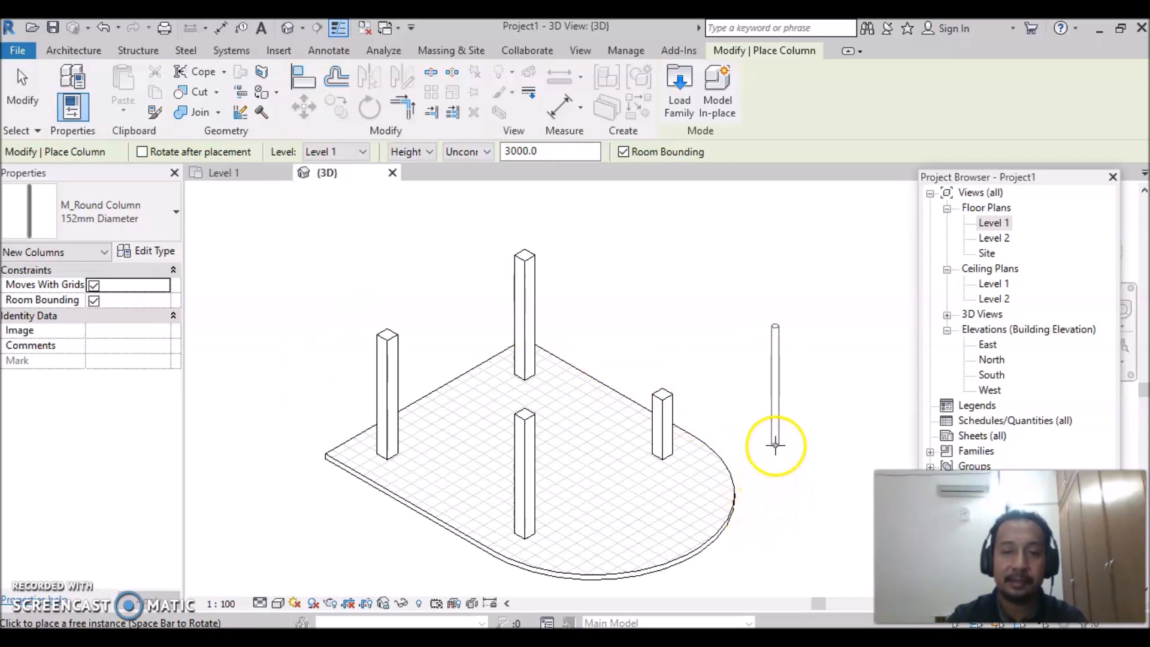
left_click(790, 441)
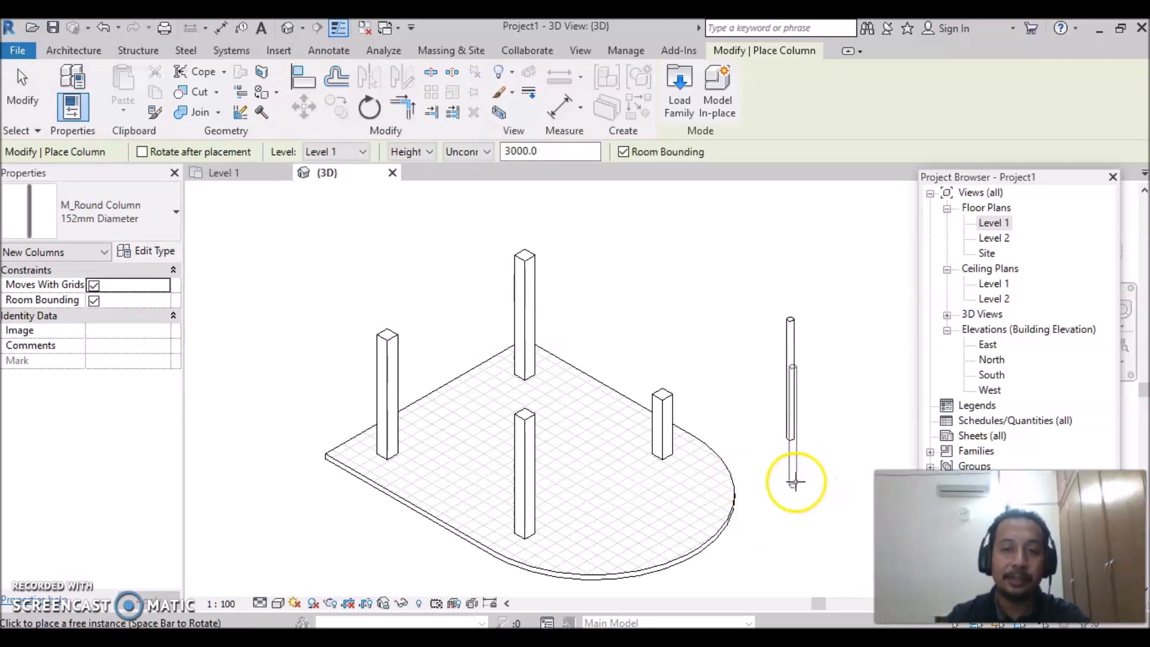
key("Escape")
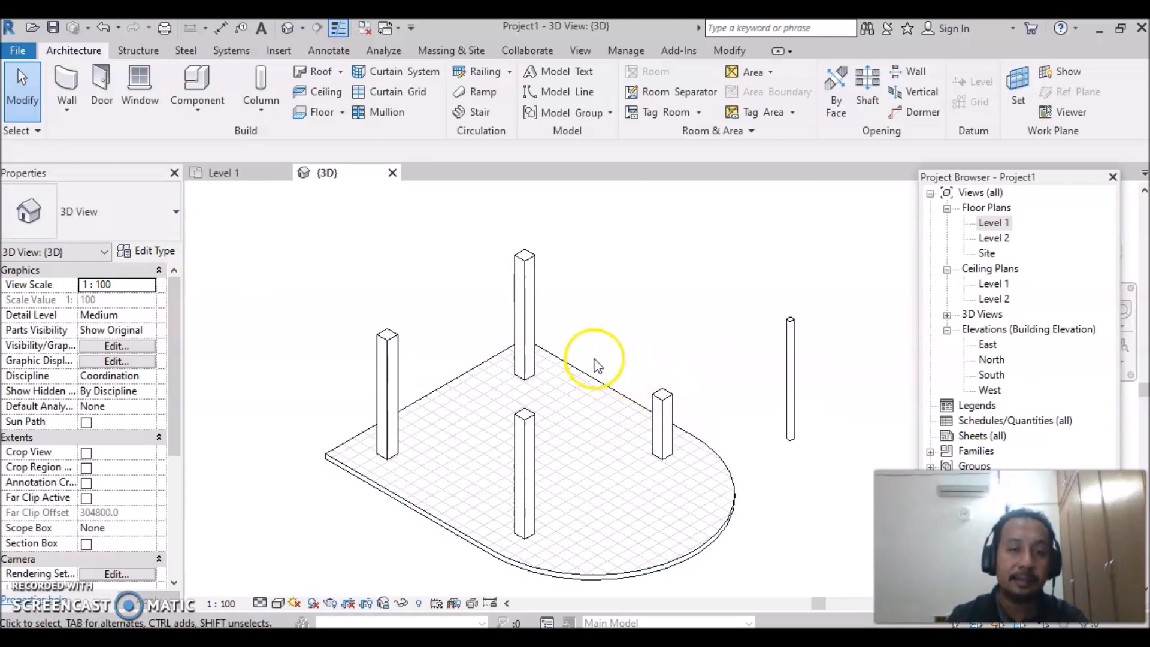
Change the short column at grid A-2 to the M_Round Column 305mm Diameter type
left_click(669, 406)
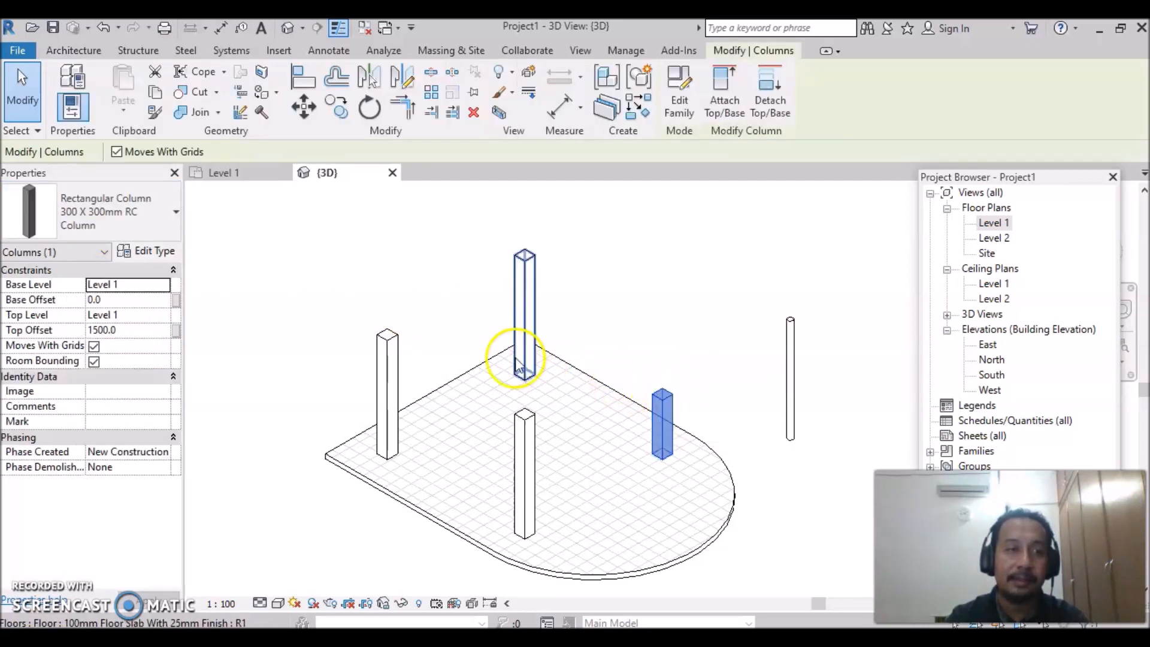
left_click(175, 213)
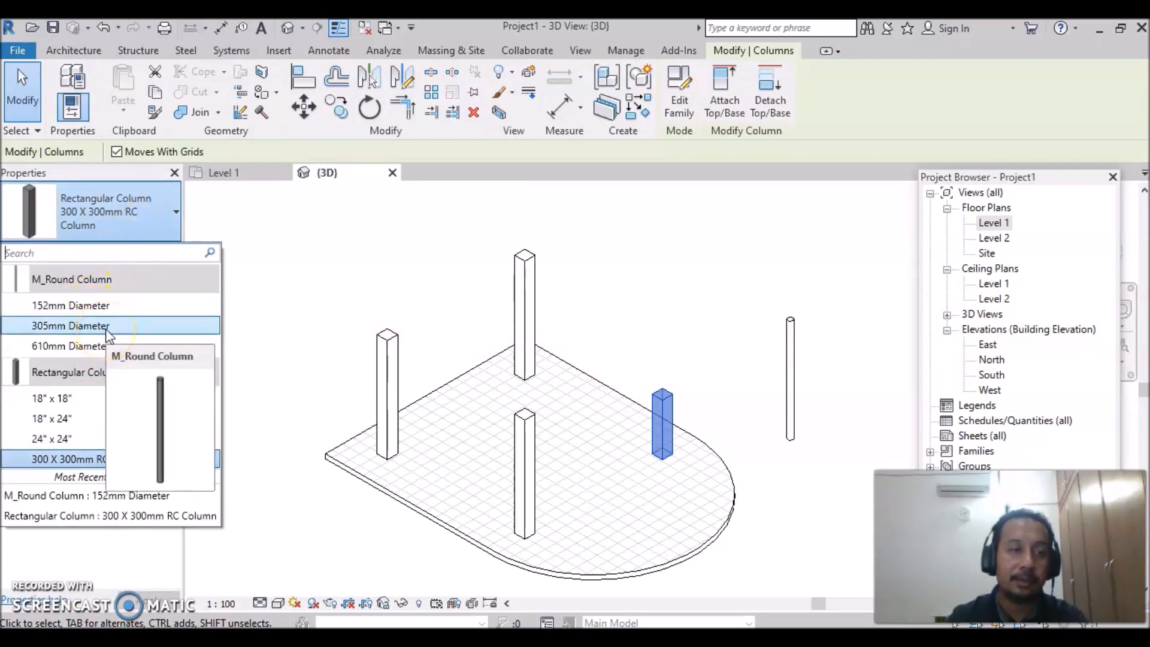
left_click(90, 326)
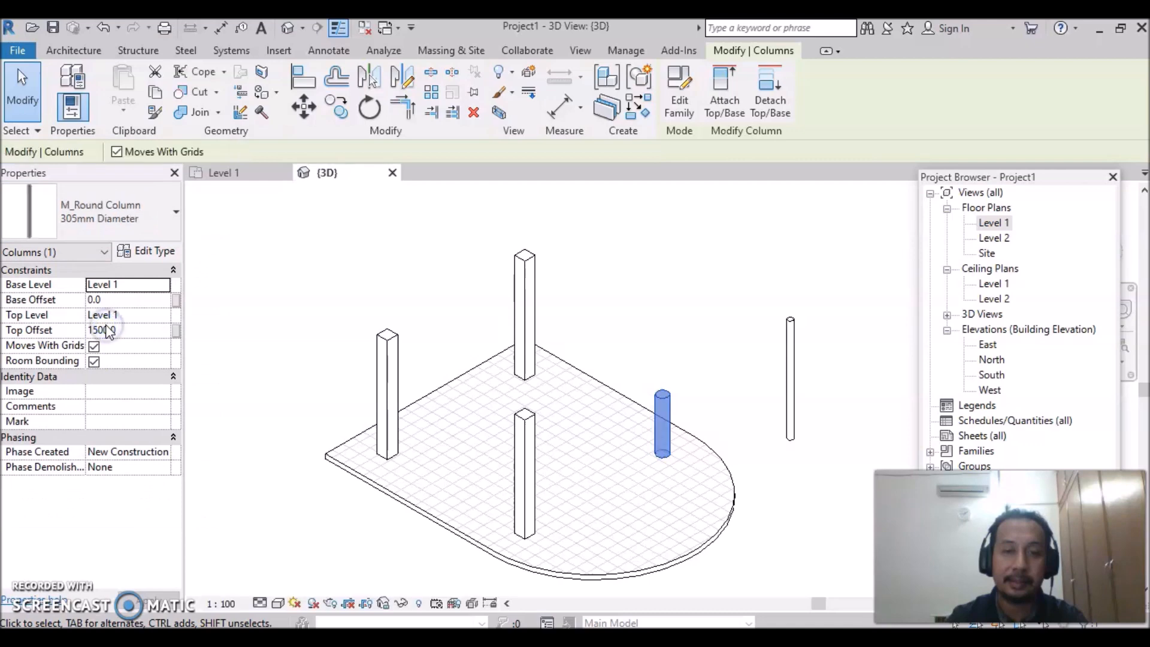
left_click(741, 442)
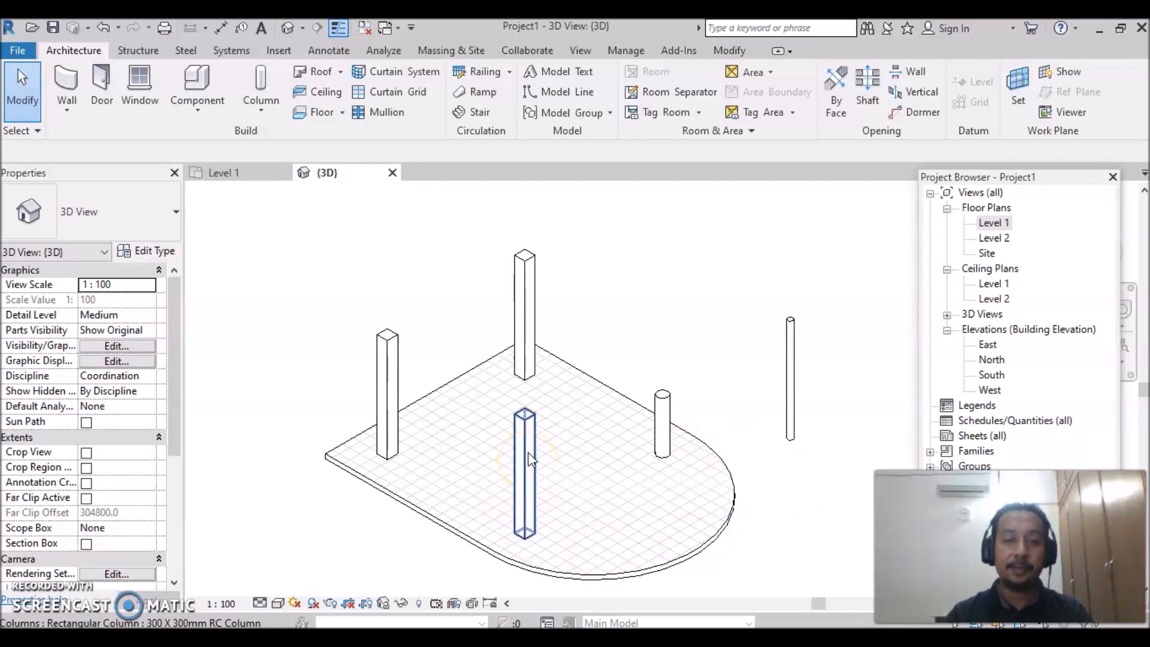
Change the full-height column at grid B-2 to the M_Round Column 305mm Diameter type
left_click(173, 217)
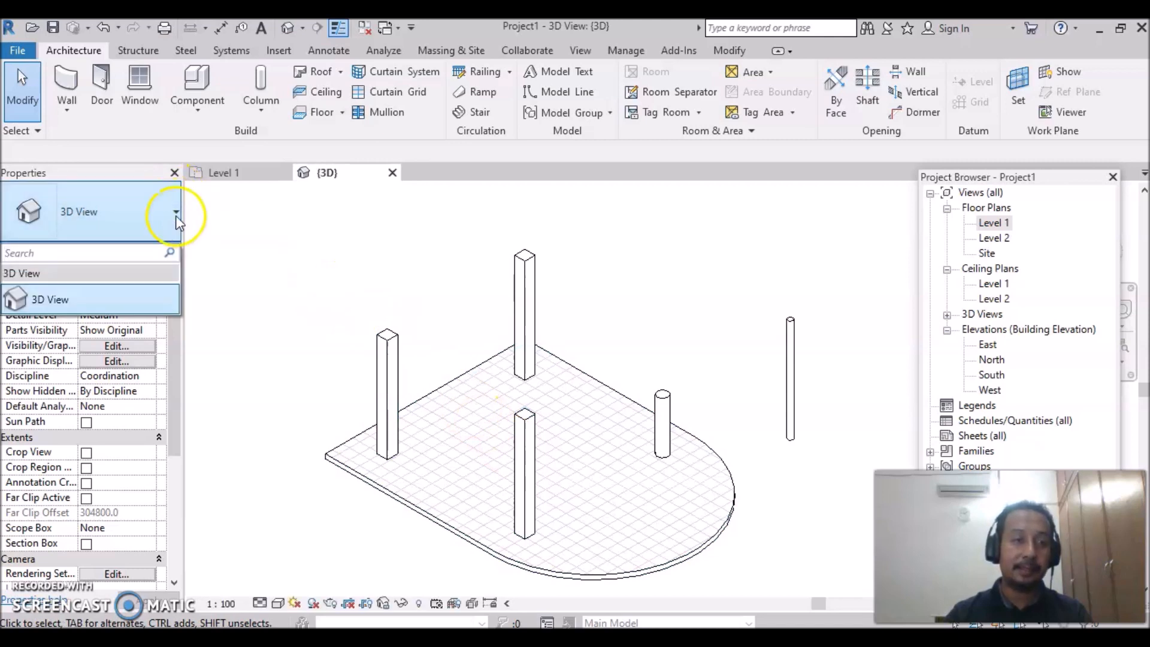
left_click(794, 487)
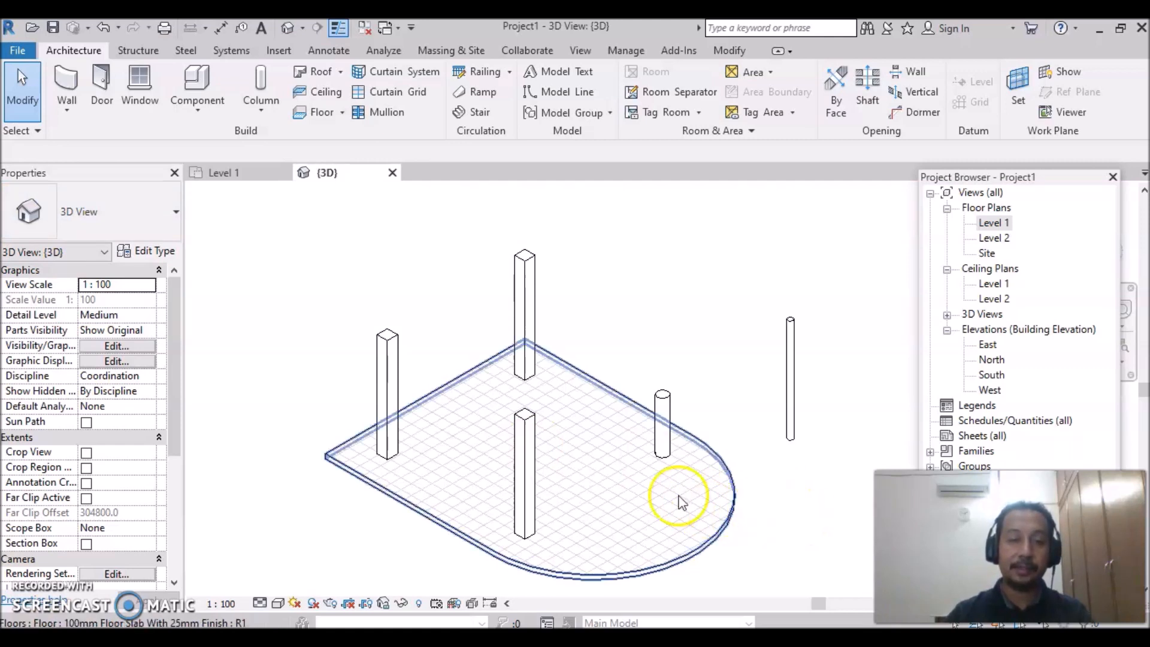
left_click(521, 440)
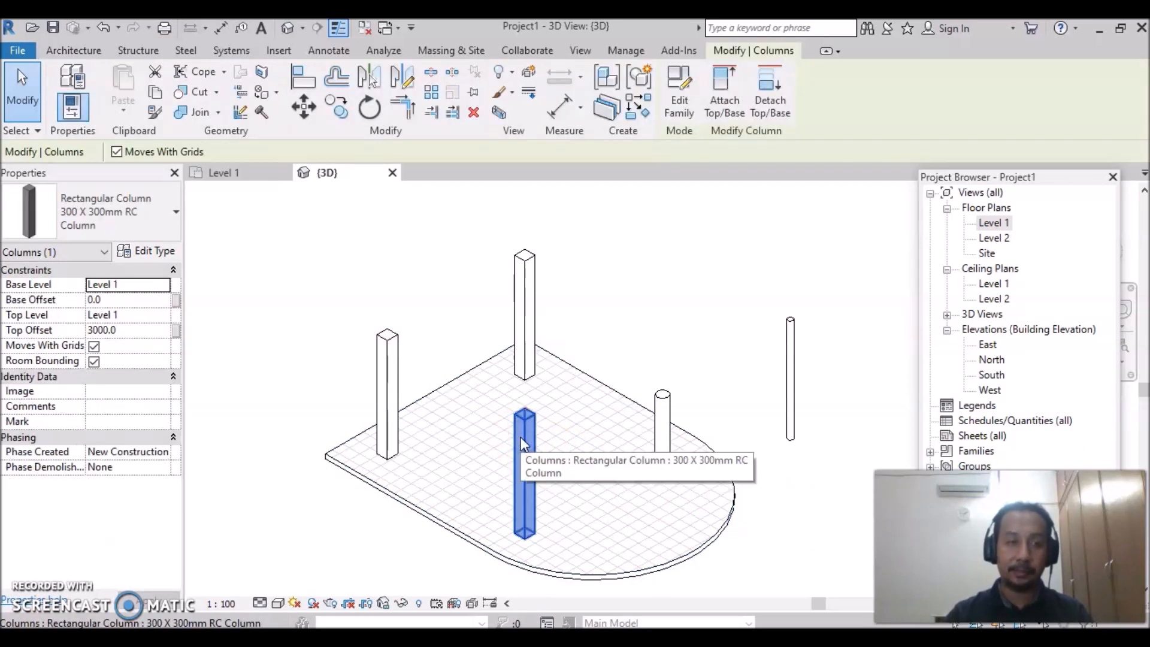
left_click(175, 214)
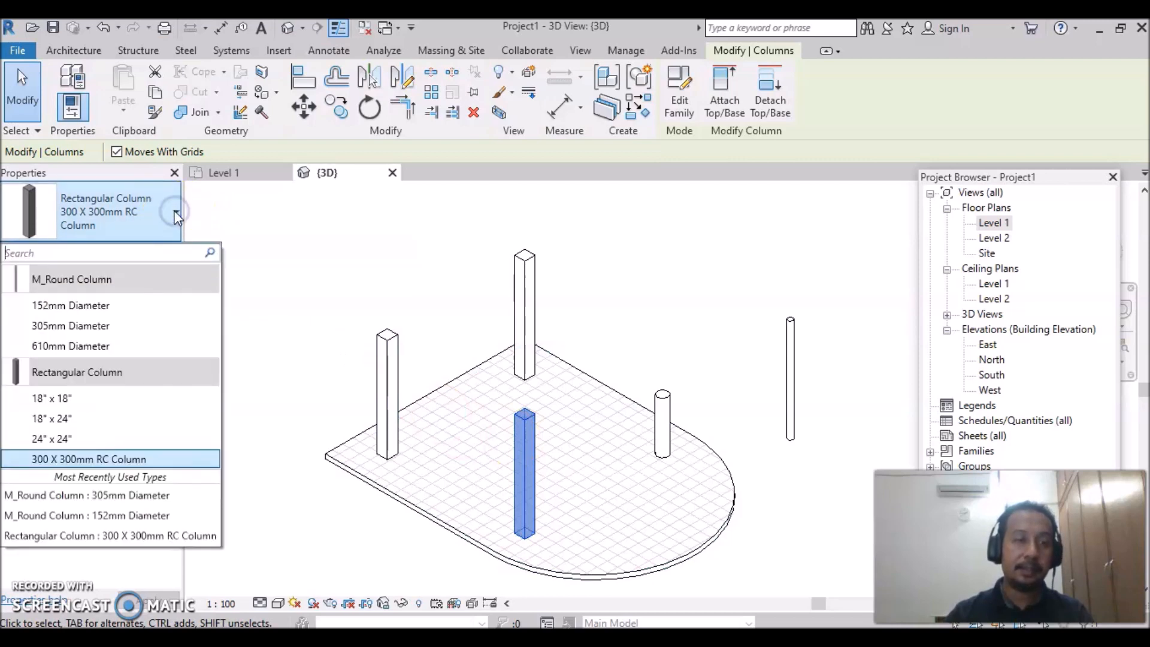
left_click(118, 325)
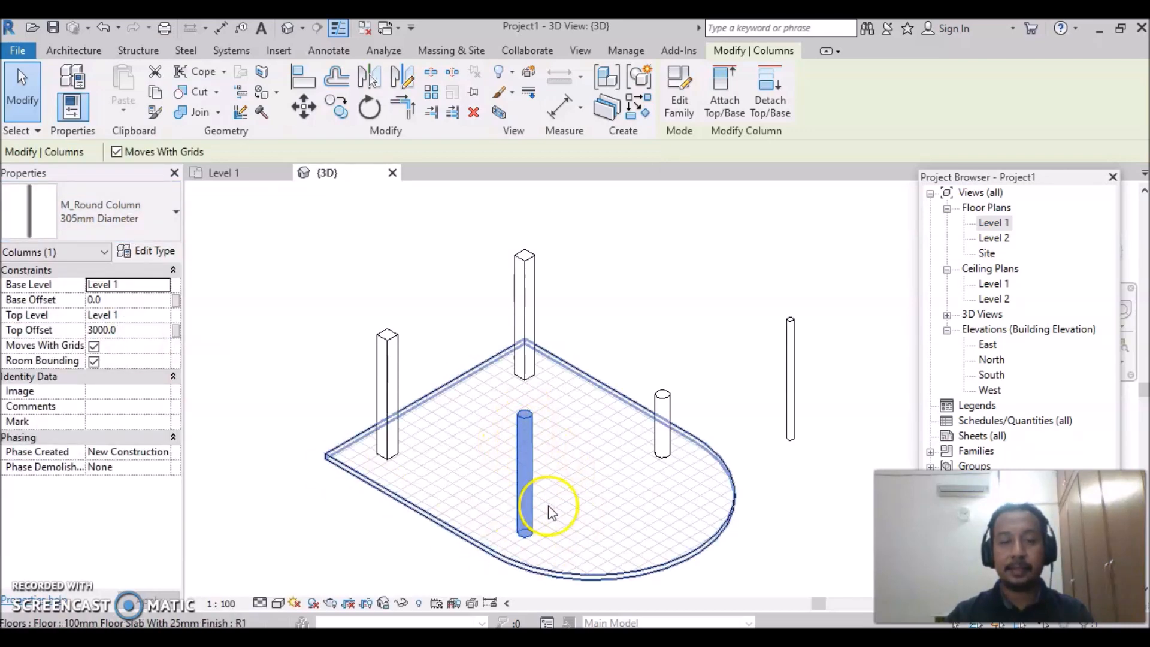
left_click(797, 537)
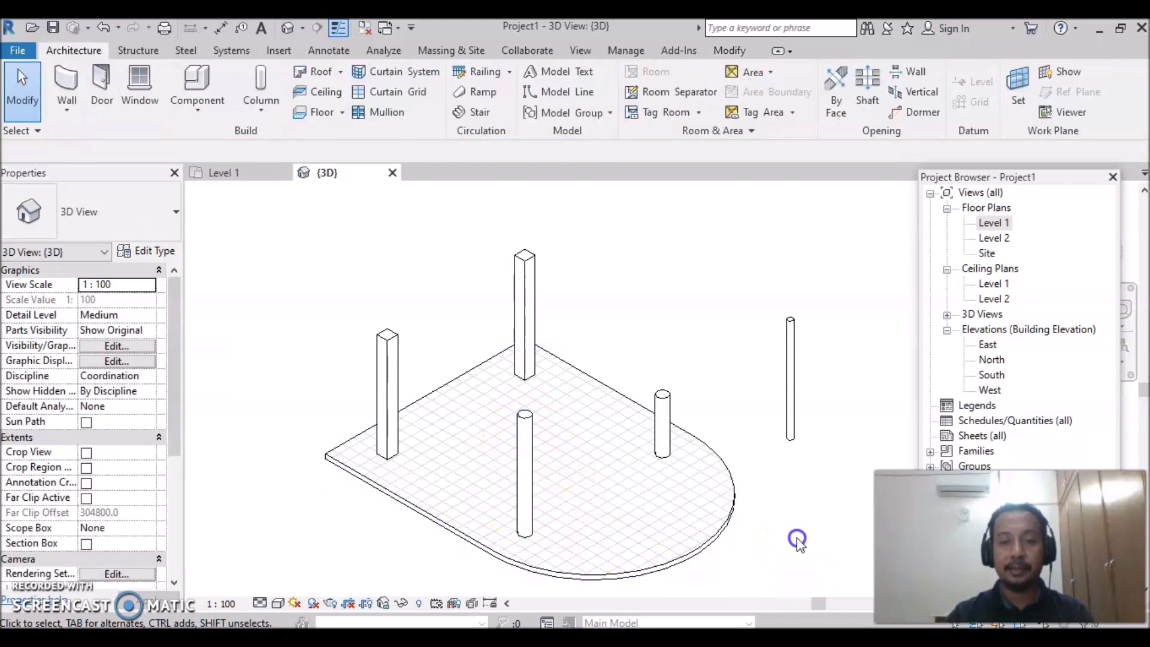